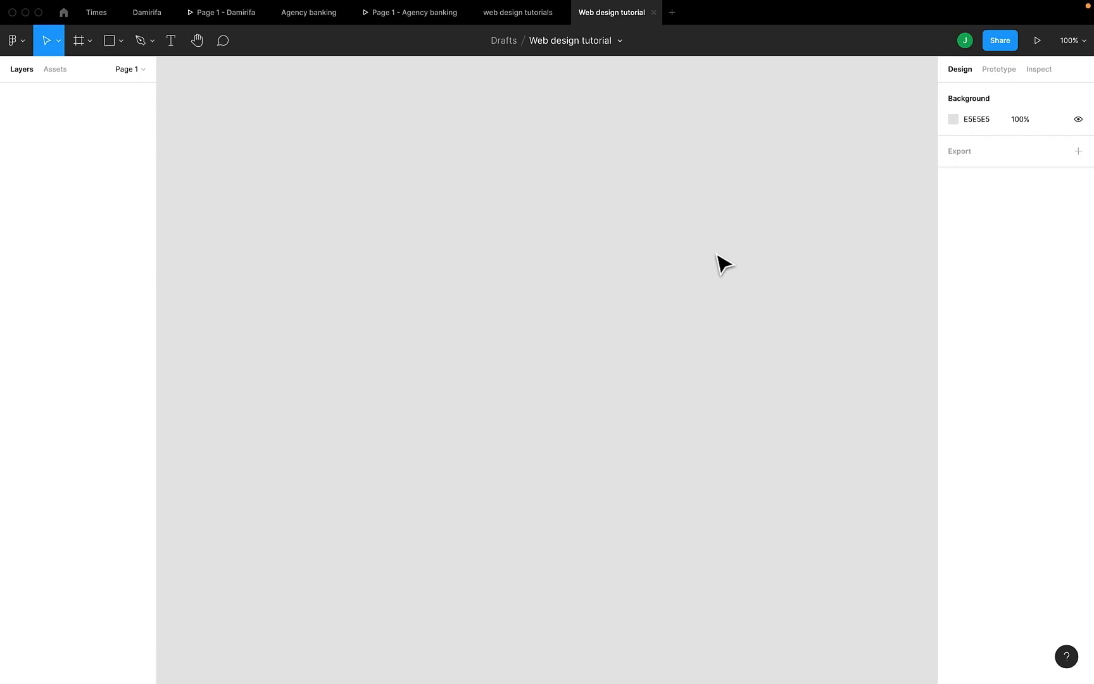
Switch to the browser and copy the NE_Corp landing page image from the Dribbble shot
key(ctrl+Right)
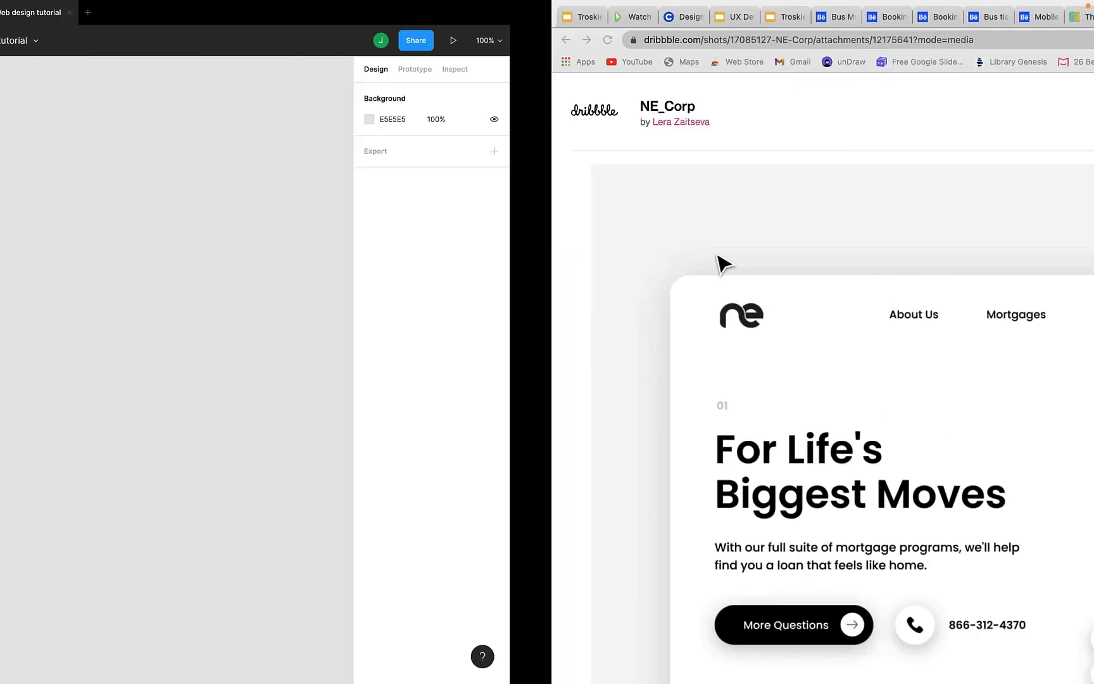
scroll(716, 255, down, 2)
scroll(715, 255, down, 2)
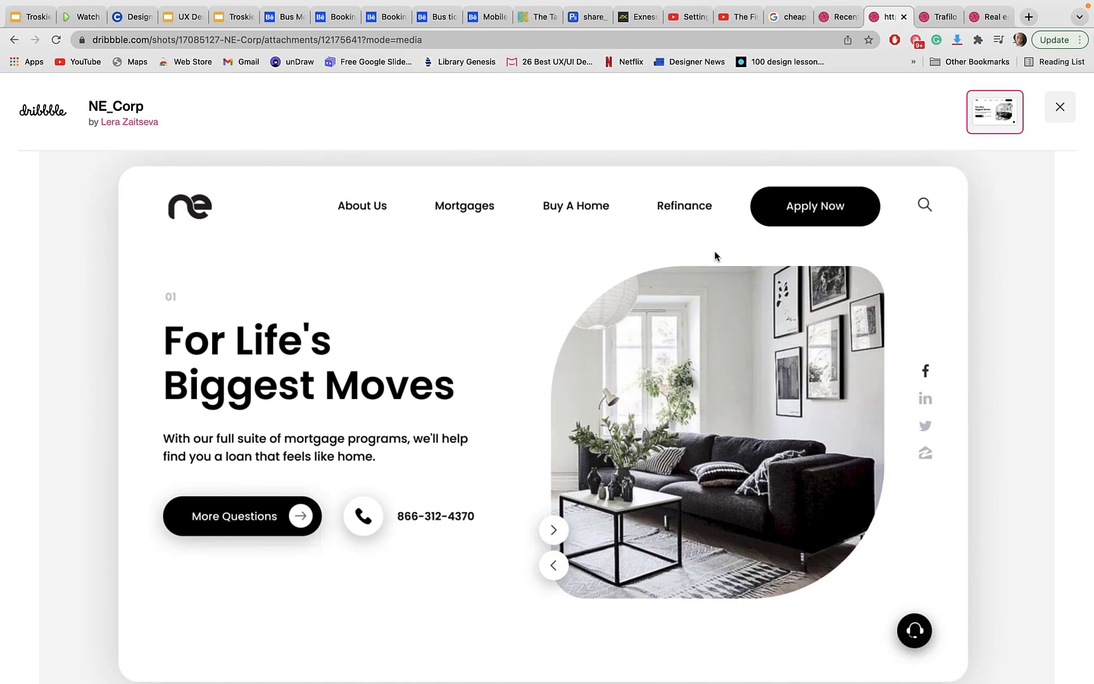
scroll(714, 253, down, 5)
scroll(715, 256, up, 5)
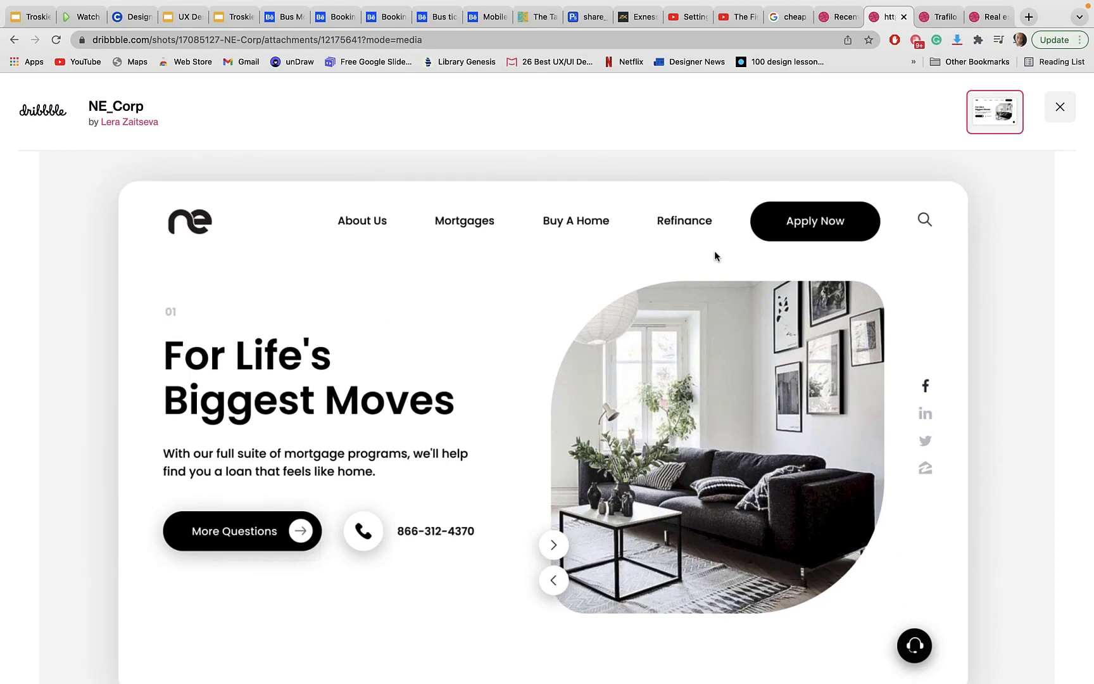
scroll(715, 256, down, 1)
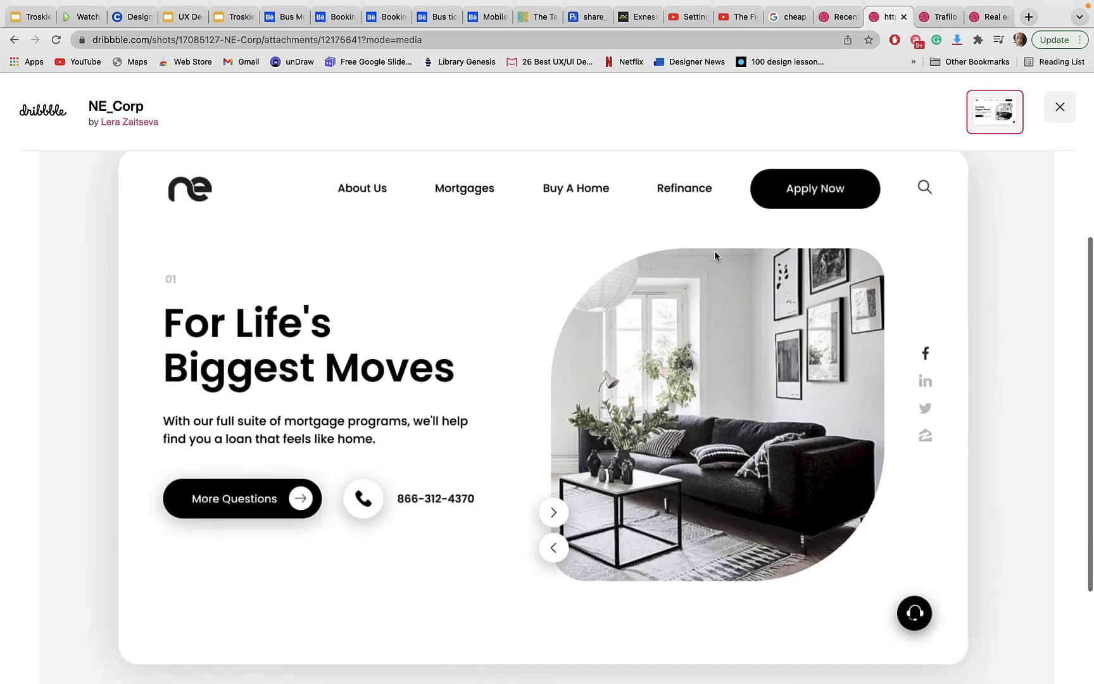
right_click(531, 291)
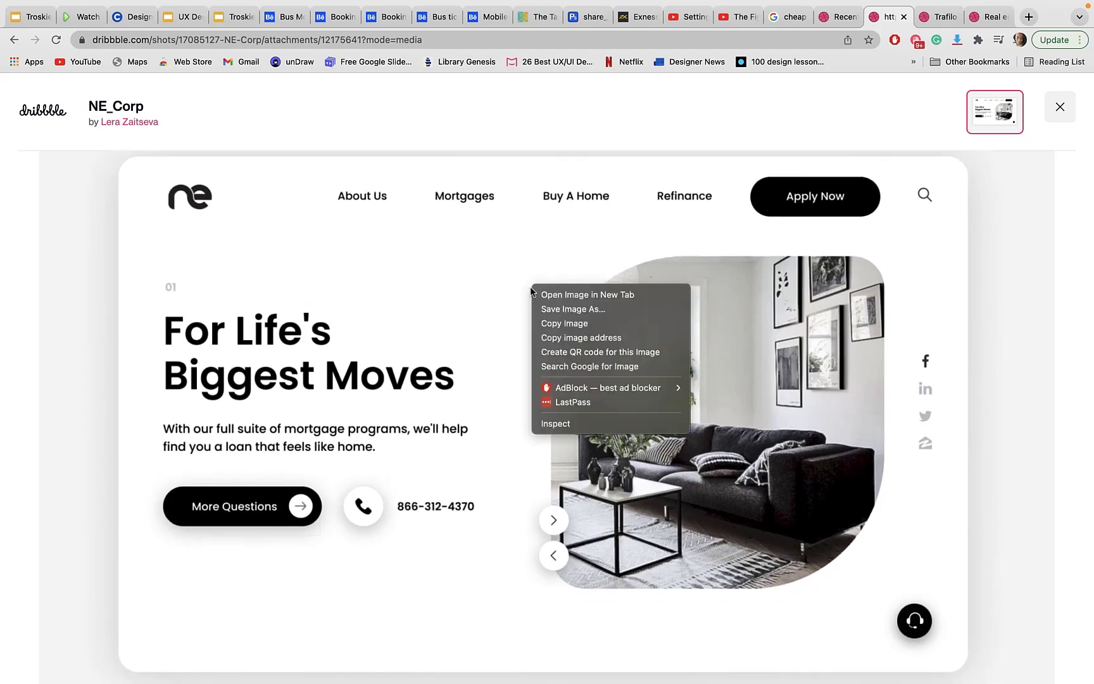
click(562, 323)
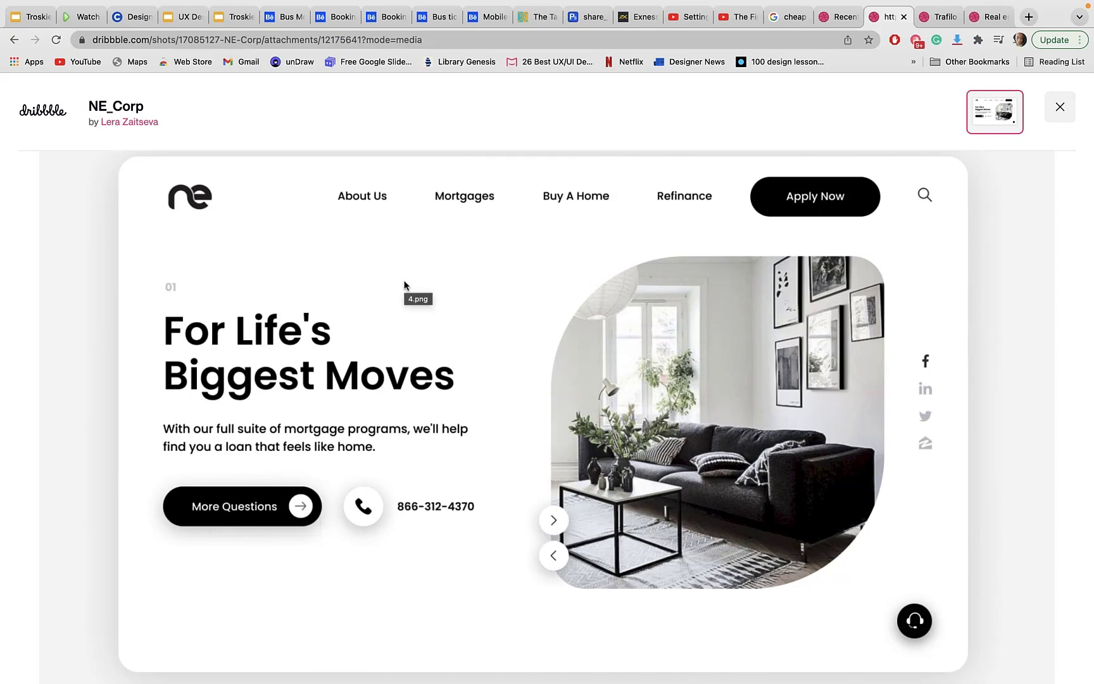
Switch to Figma, paste the copied reference image onto the canvas and move it to about X -625, Y -215
key(super+Tab)
right_click(286, 217)
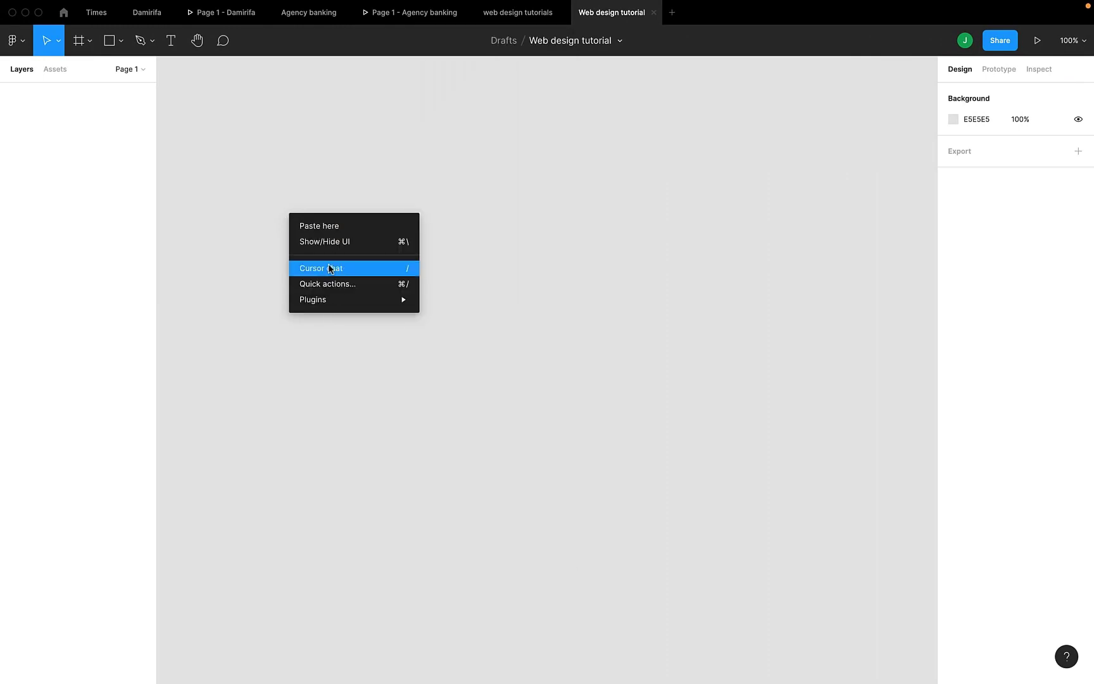
click(311, 226)
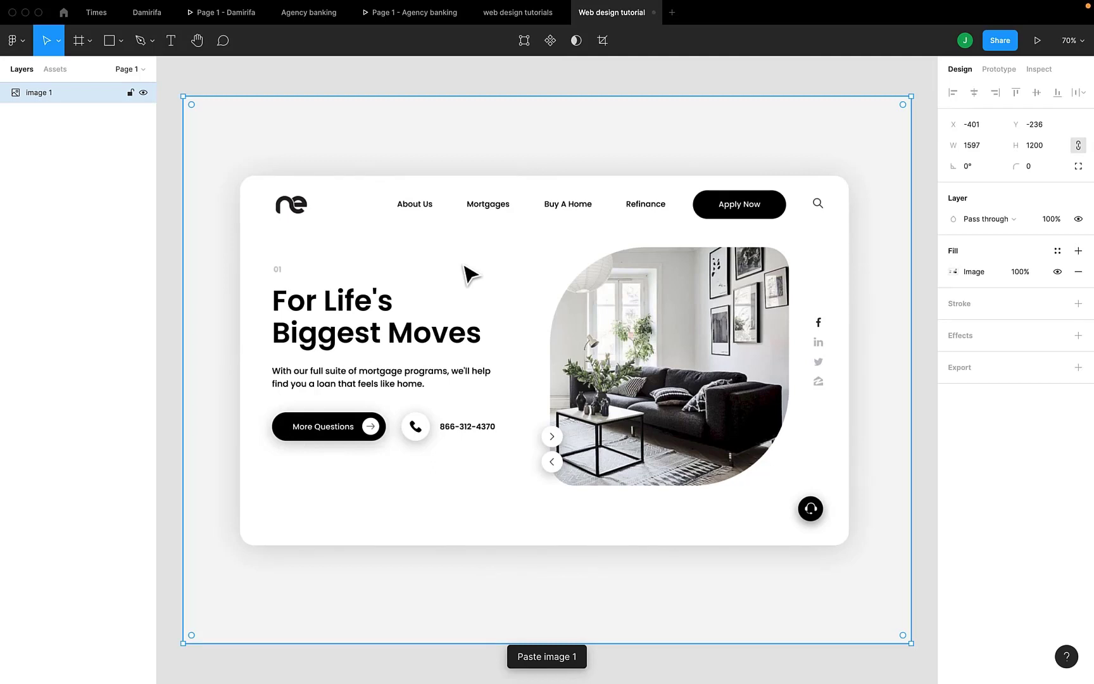
drag(468, 273, 371, 283)
scroll(369, 281, down, 3)
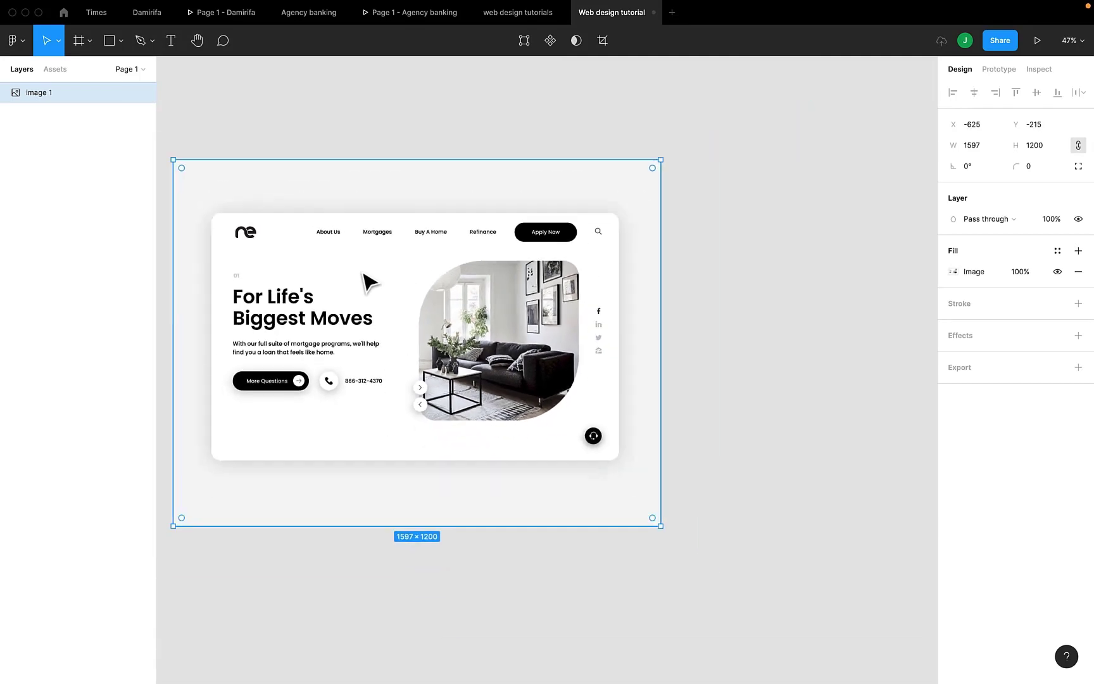
Add a frame beside the reference image using the Desktop 1440×1024 preset
scroll(369, 281, right, 3)
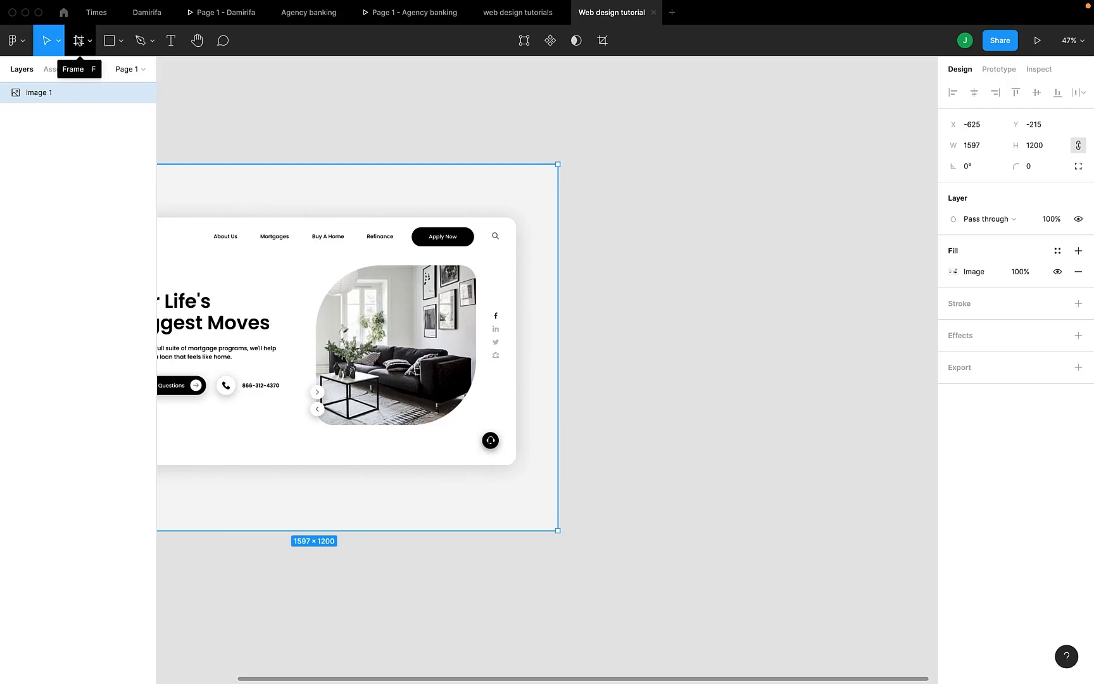
click(79, 41)
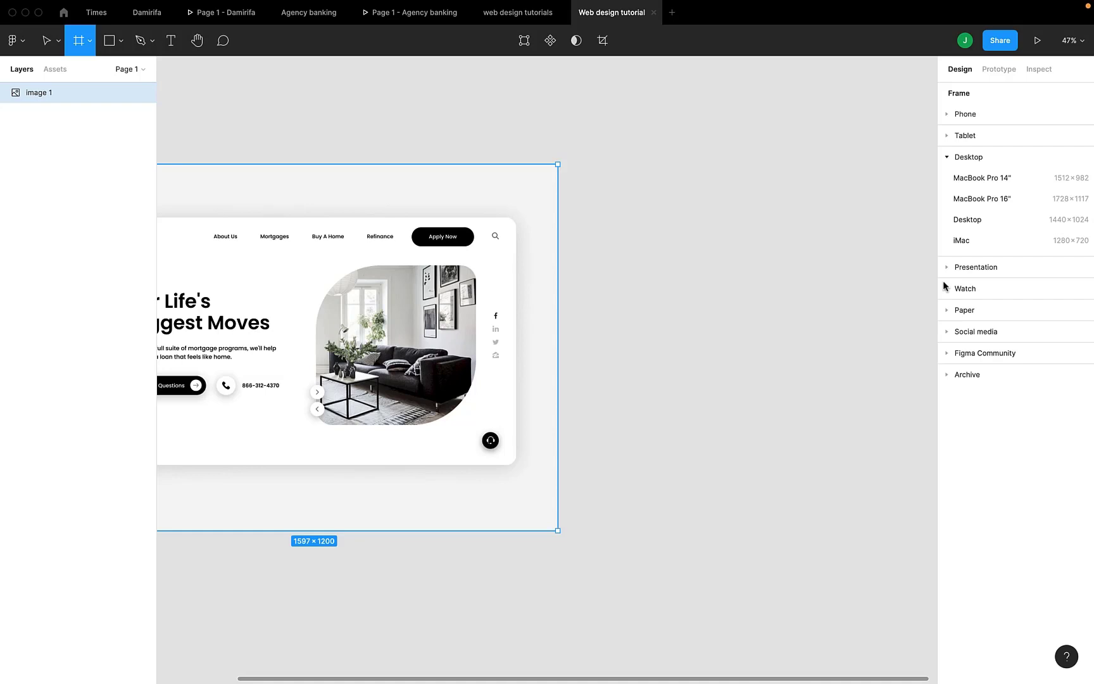
click(960, 219)
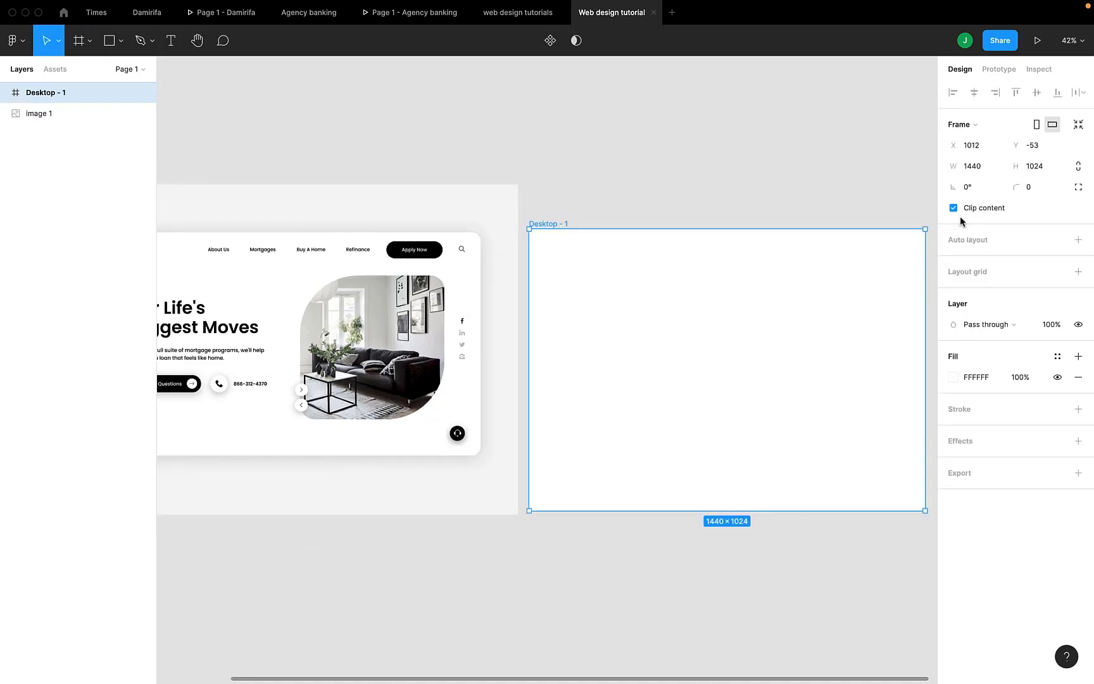
Rename the new desktop frame as "Landing page"
scroll(437, 226, left, 5)
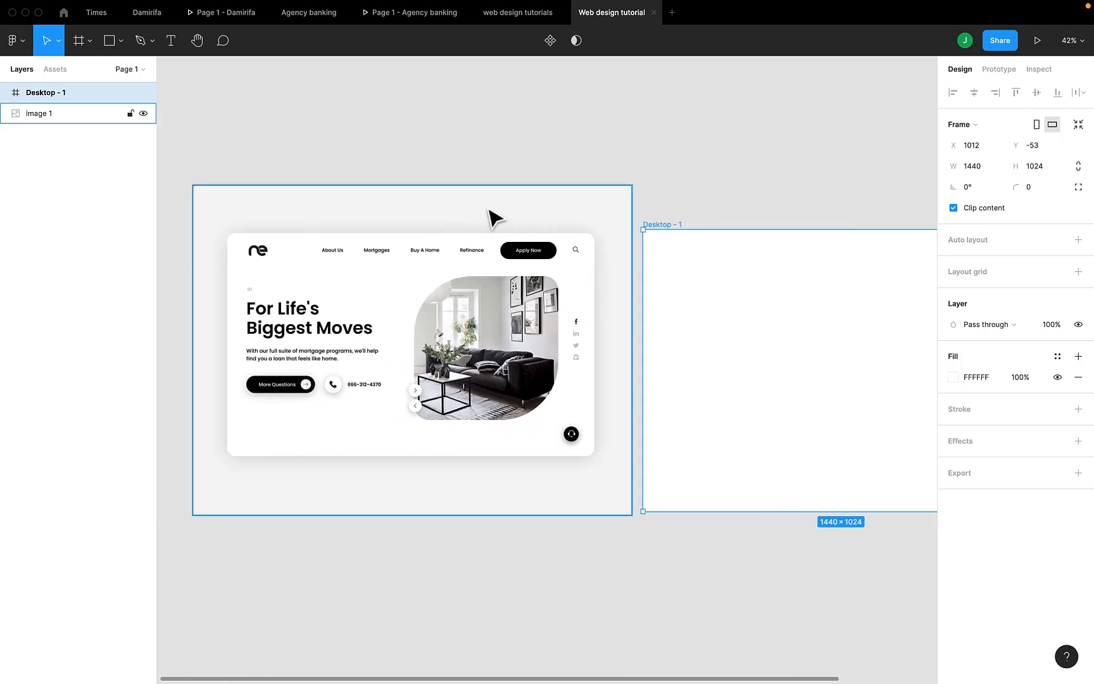
scroll(660, 234, right, 3)
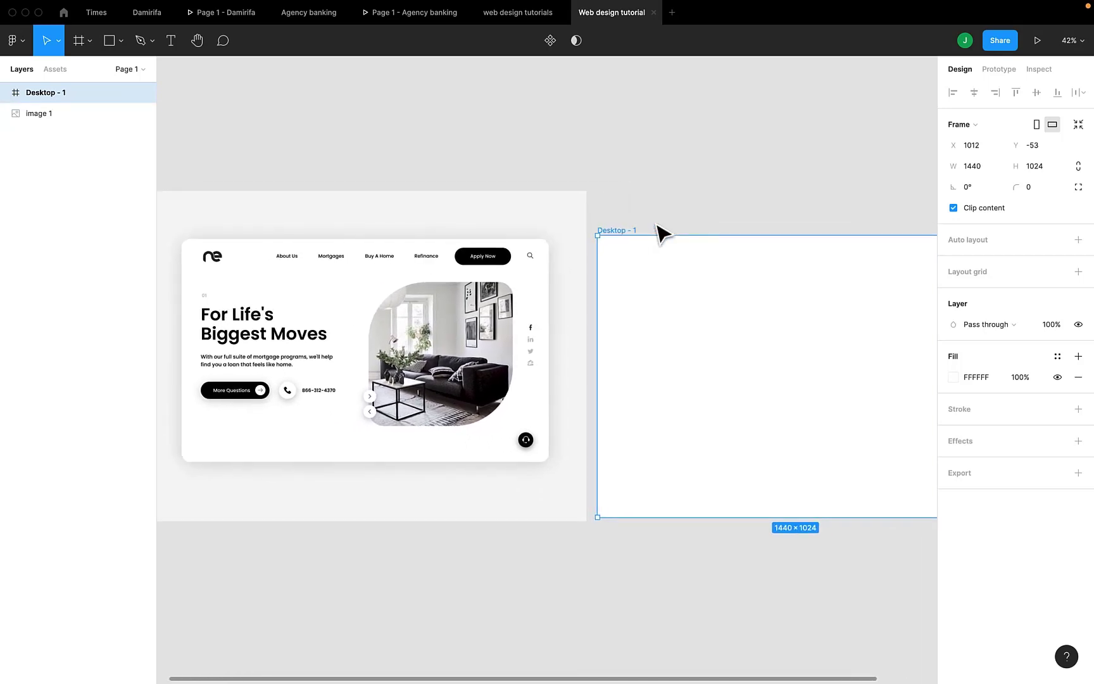
double_click(593, 238)
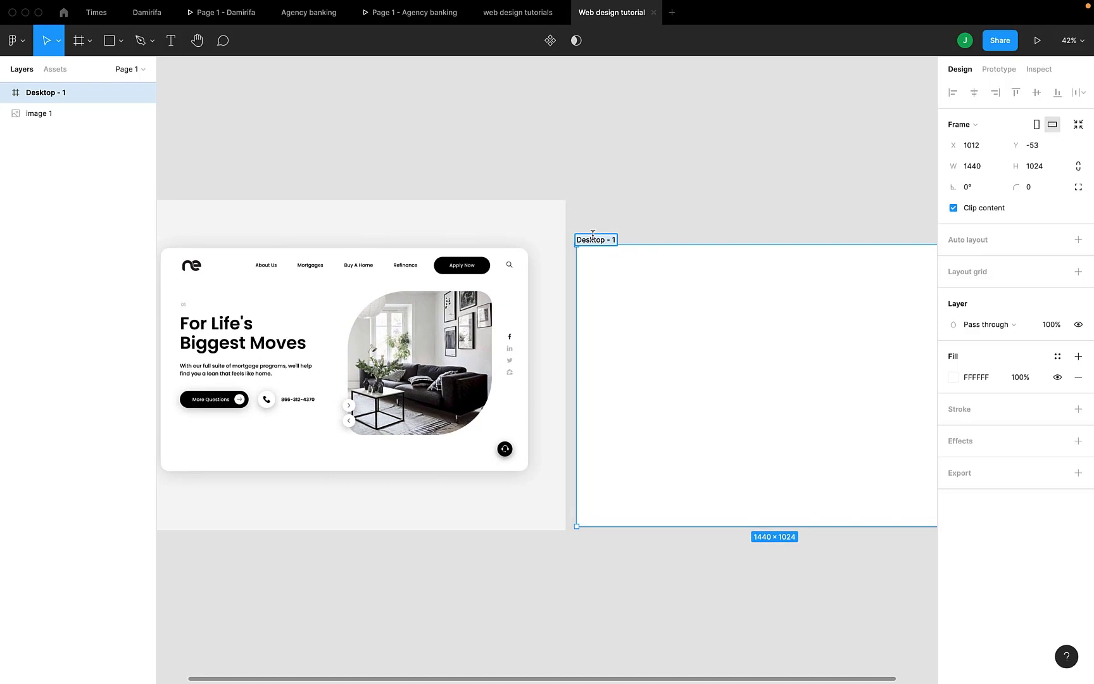
text(Landing page)
key(Return)
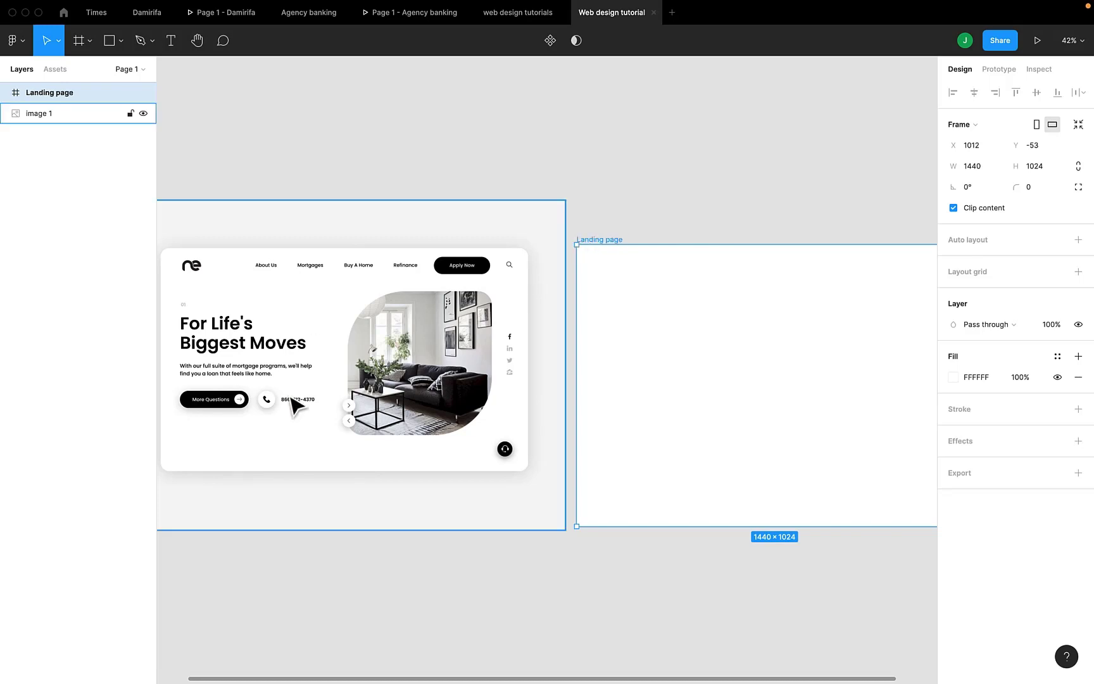
Add a layout grid to the Landing page frame, change it to Columns and set its margin to 80
scroll(394, 375, right, 2)
scroll(399, 381, down, 4)
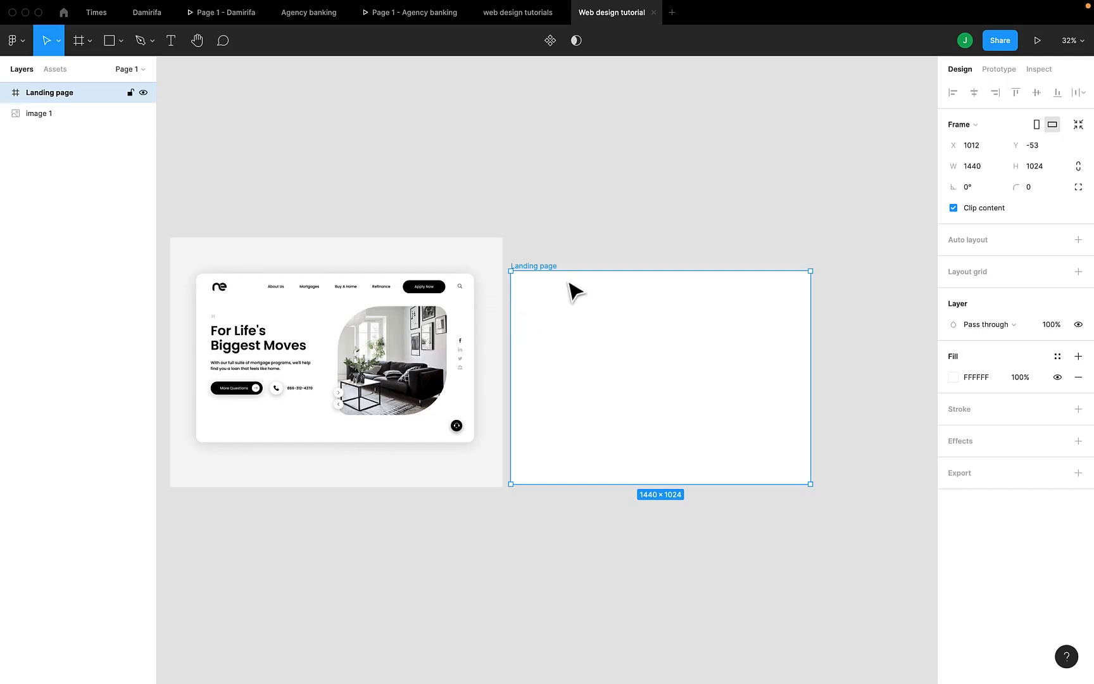
click(1078, 272)
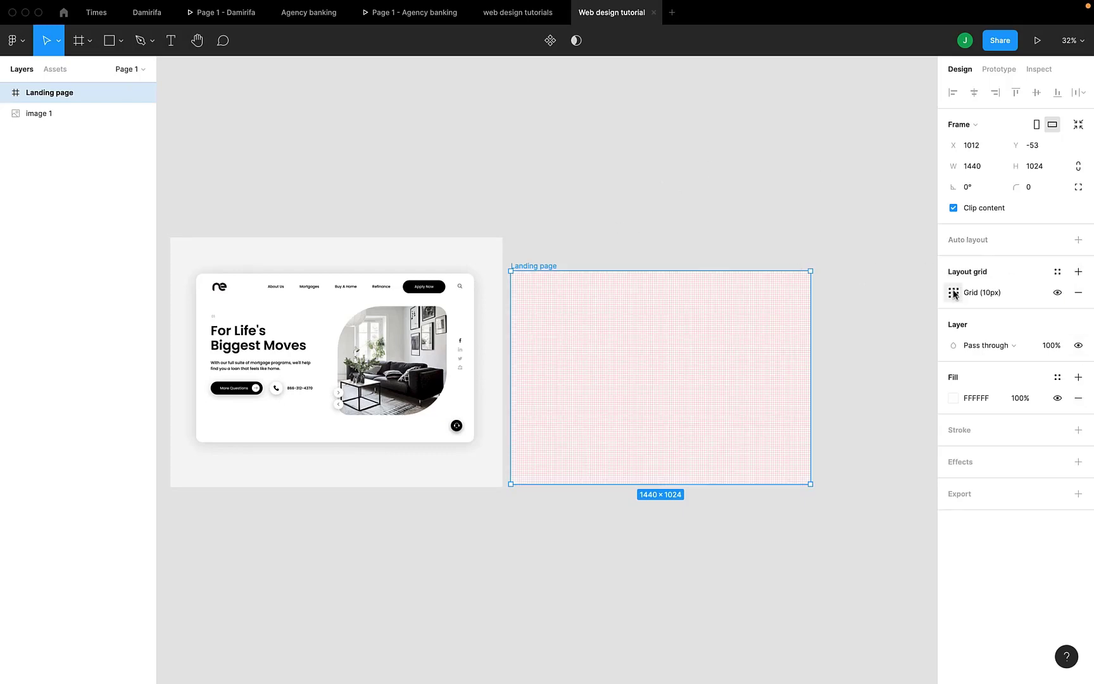
click(953, 293)
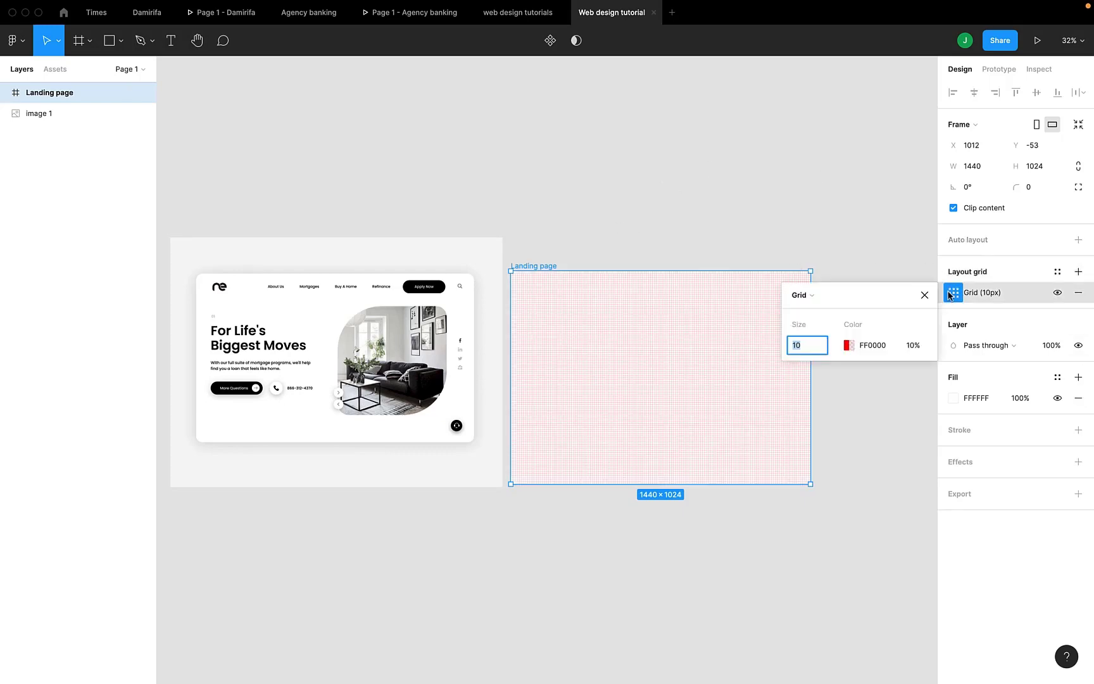
click(814, 296)
click(817, 310)
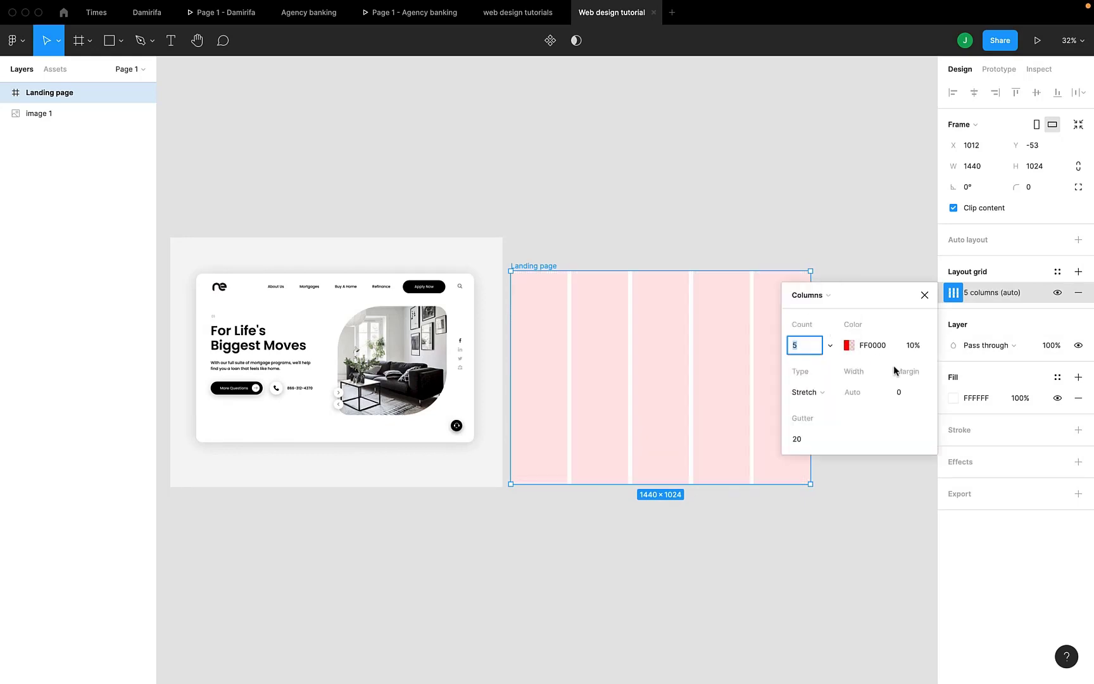
click(912, 394)
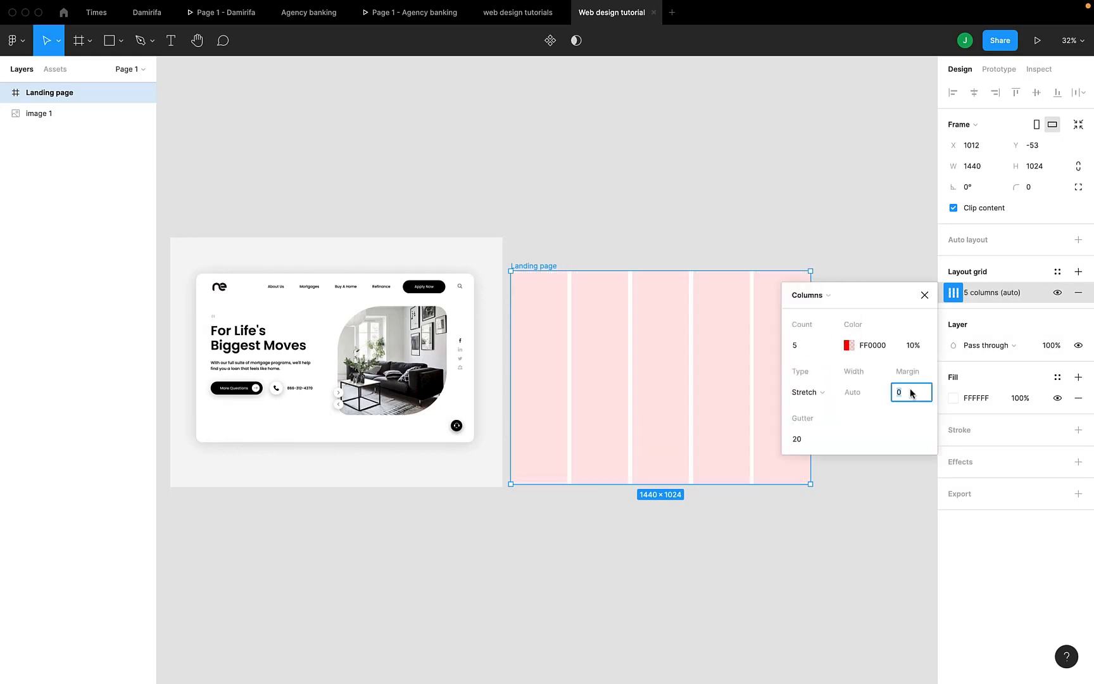
text(80)
key(Return)
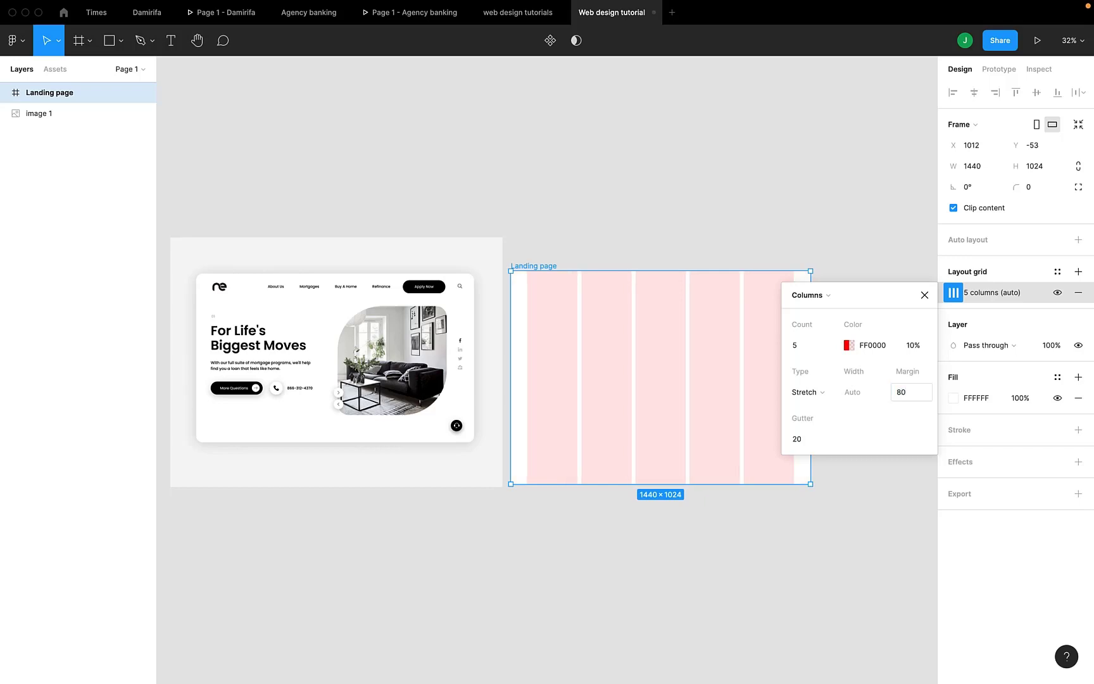
click(924, 296)
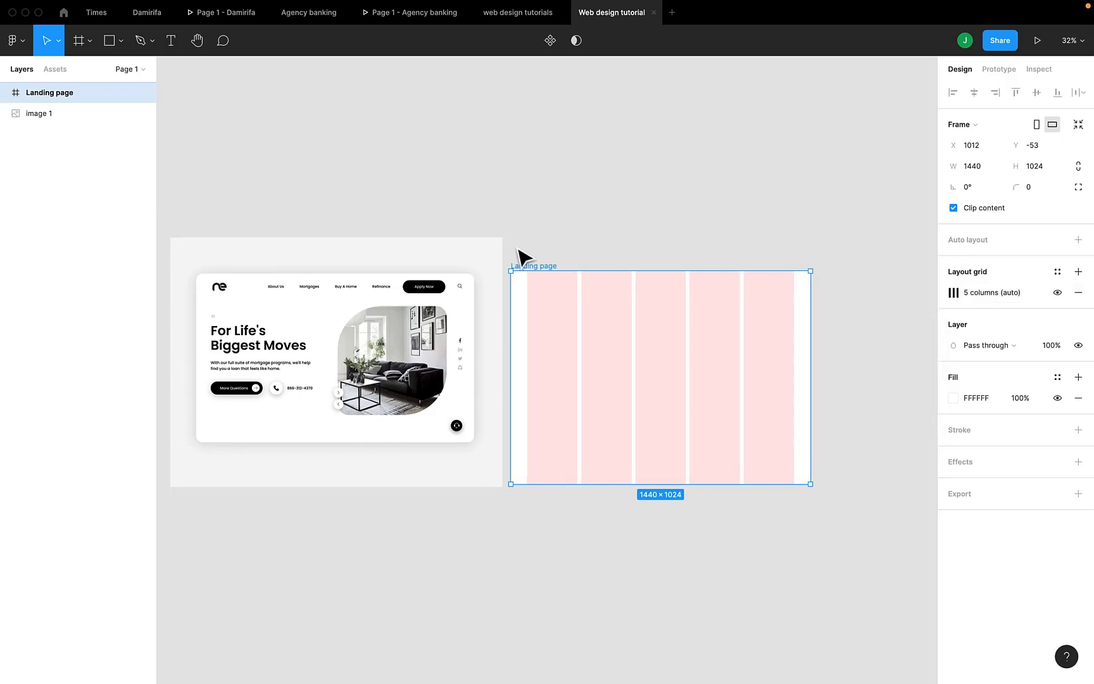
Set the color opacity of the Landing page frame's column grid to 5%
click(953, 292)
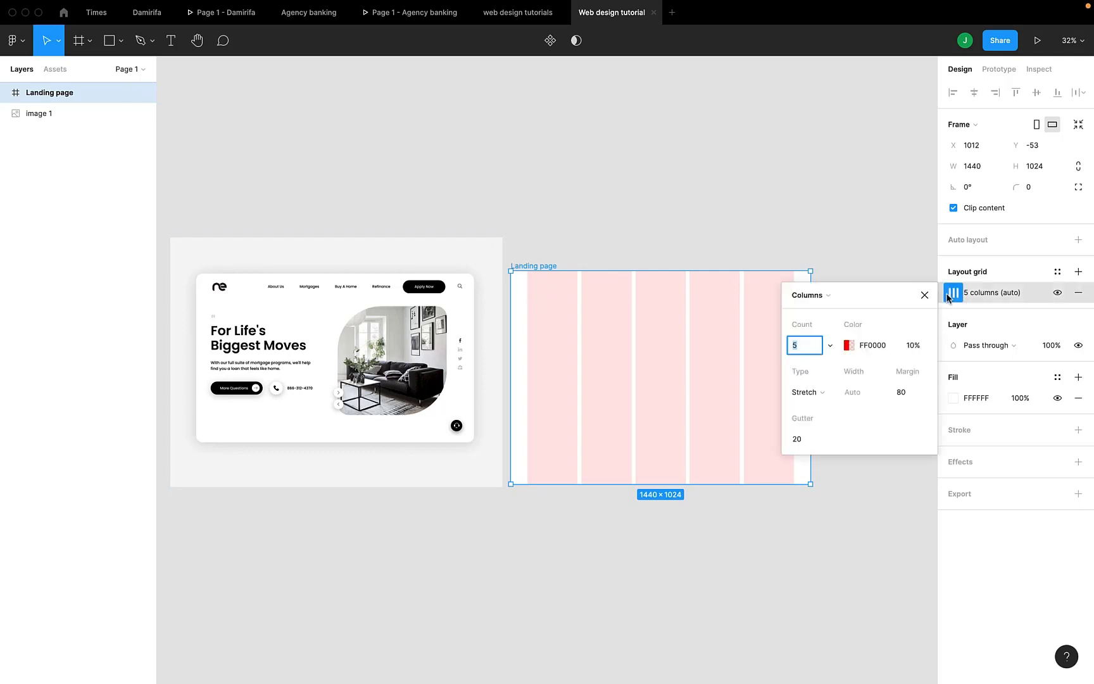
click(913, 346)
text(5)
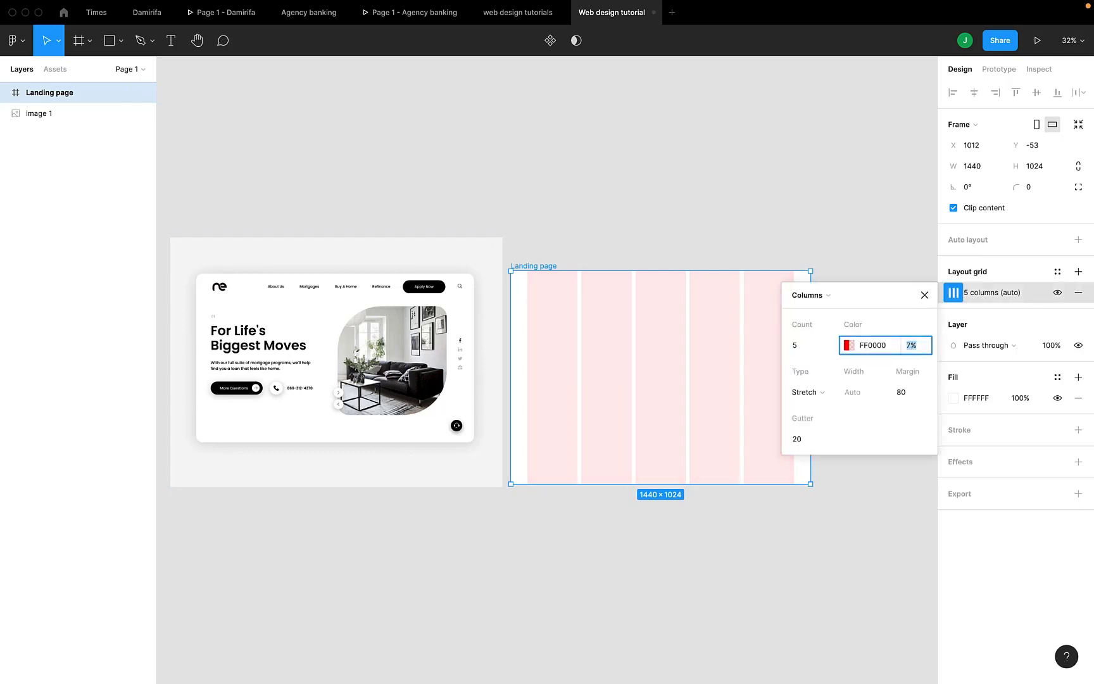
key(Return)
click(924, 295)
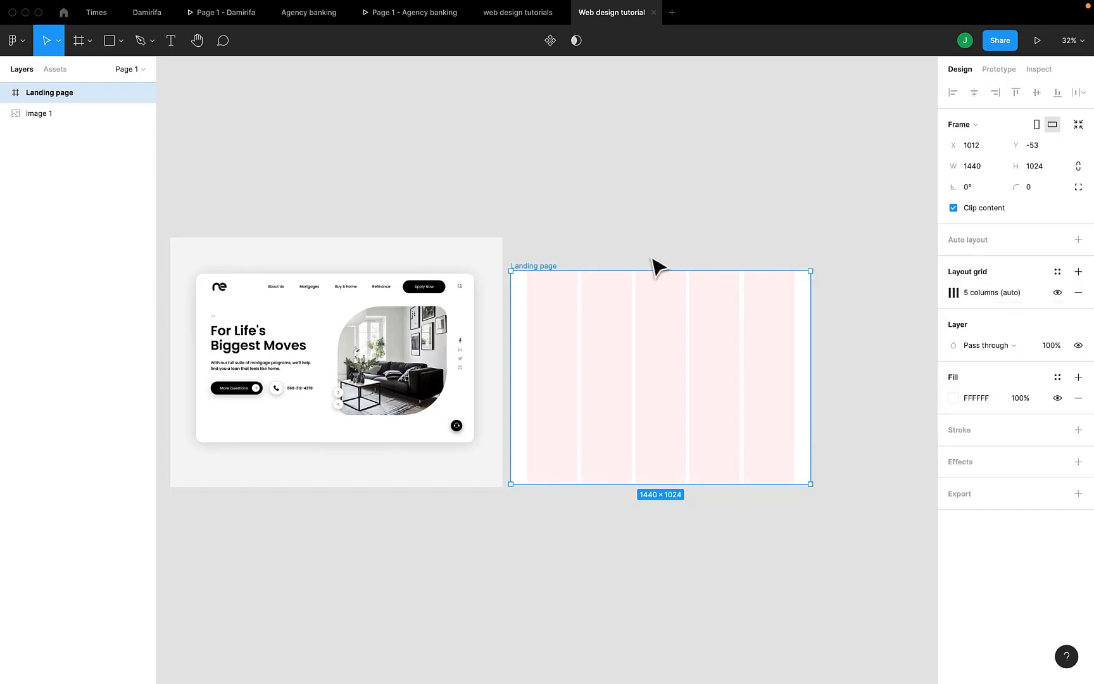
Examine the reference design's navigation bar, headline, buttons, photo and side icons at several magnifications, alongside the Landing page frame
scroll(657, 265, up, 3)
scroll(657, 266, left, 5)
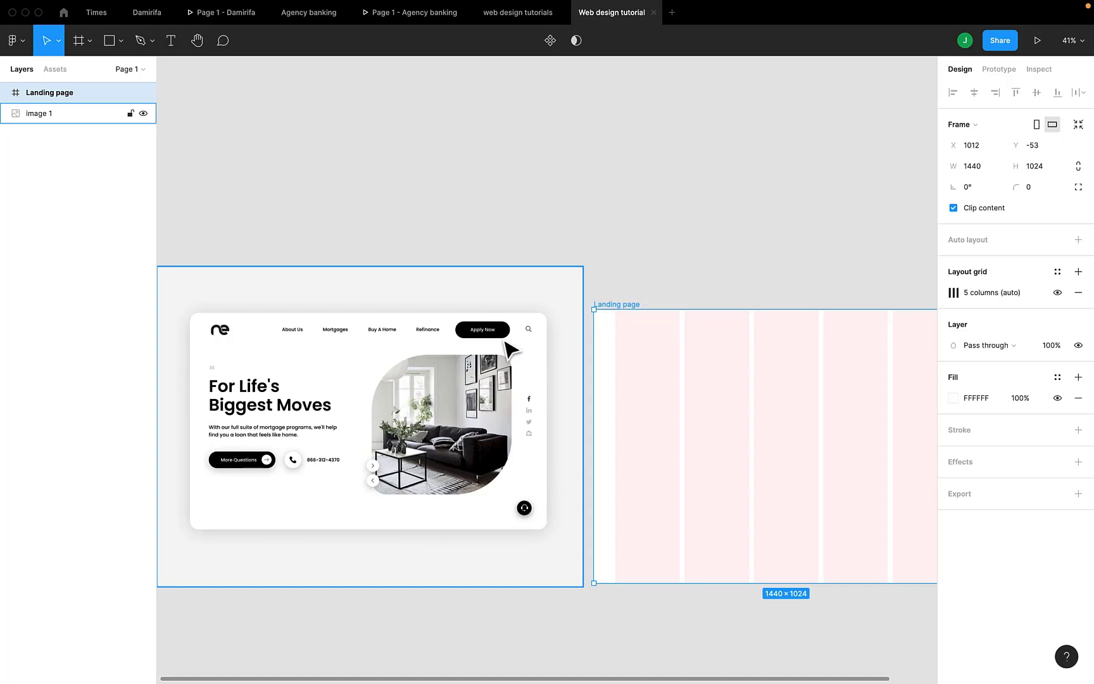
scroll(506, 346, up, 5)
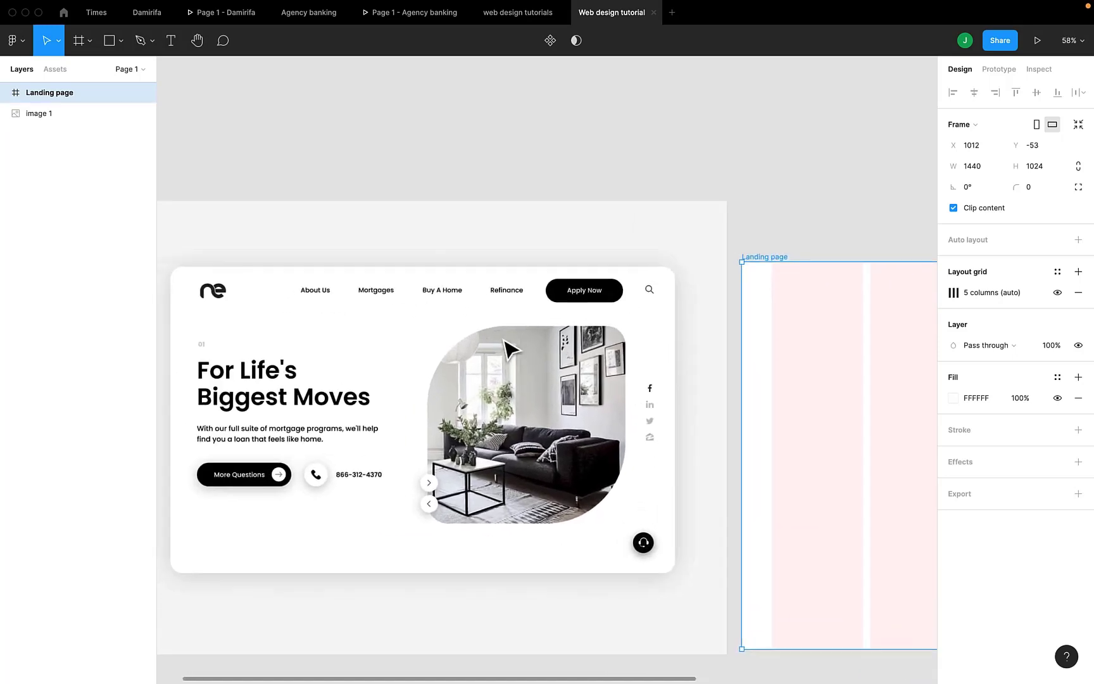
scroll(507, 347, up, 3)
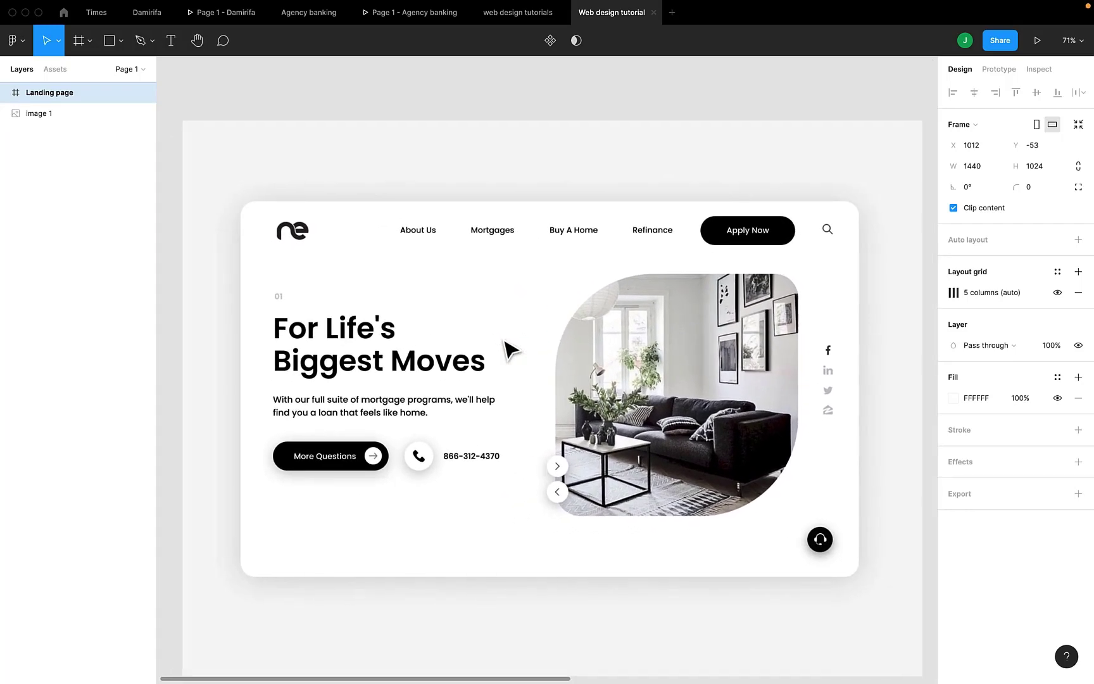
scroll(510, 349, up, 3)
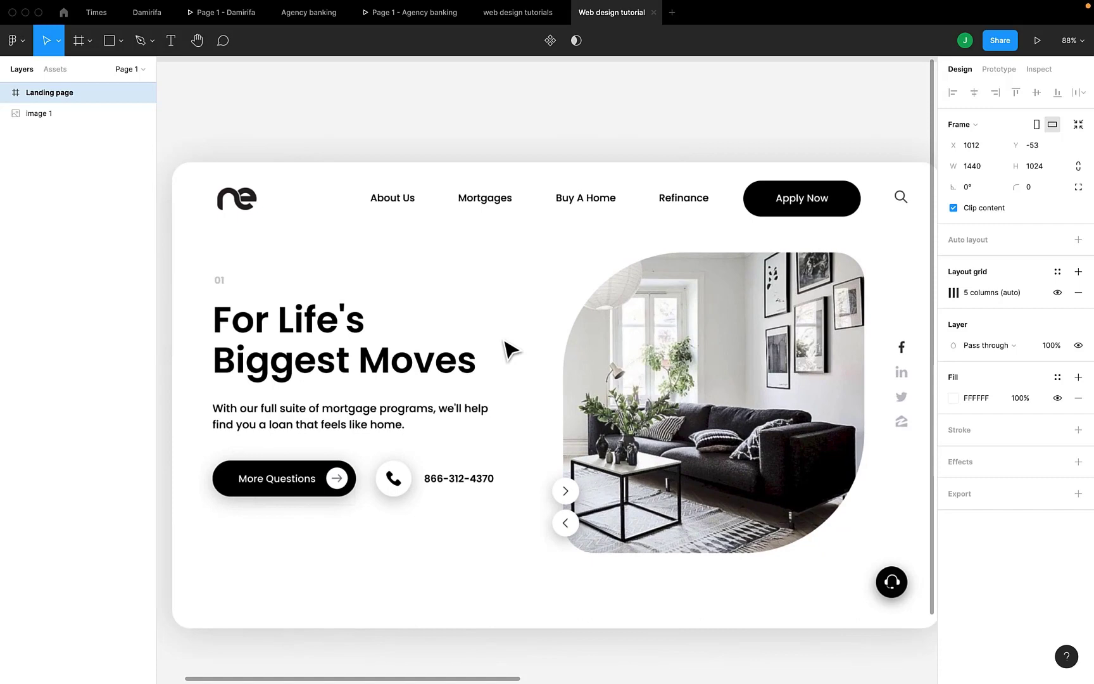
scroll(505, 342, down, 3)
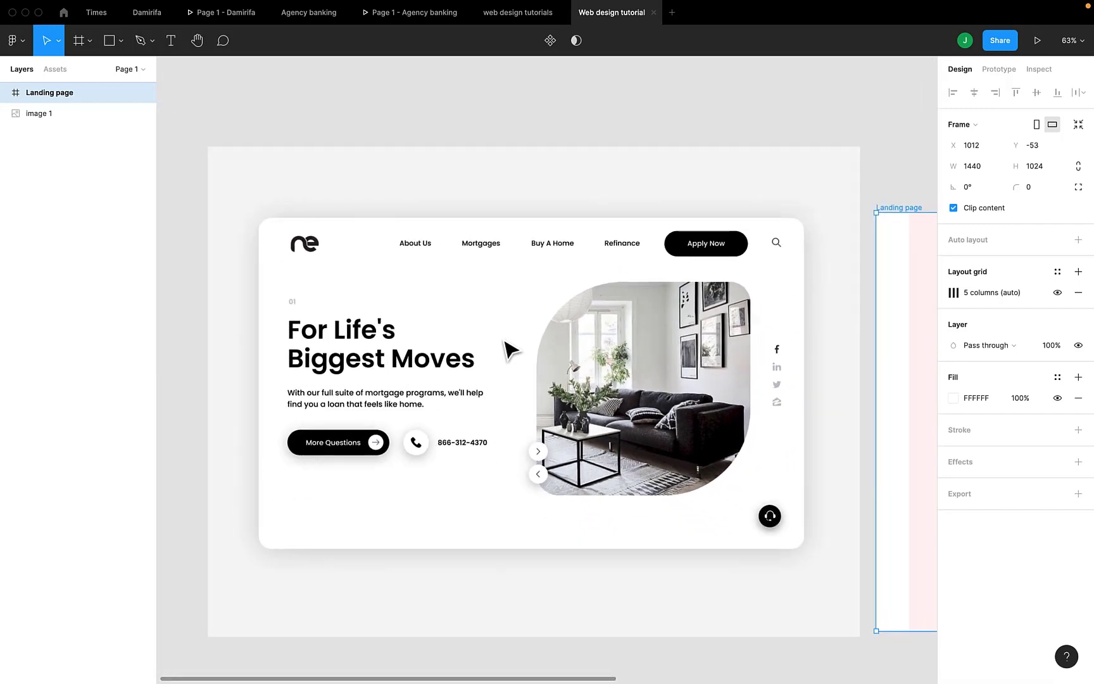
scroll(510, 349, right, 3)
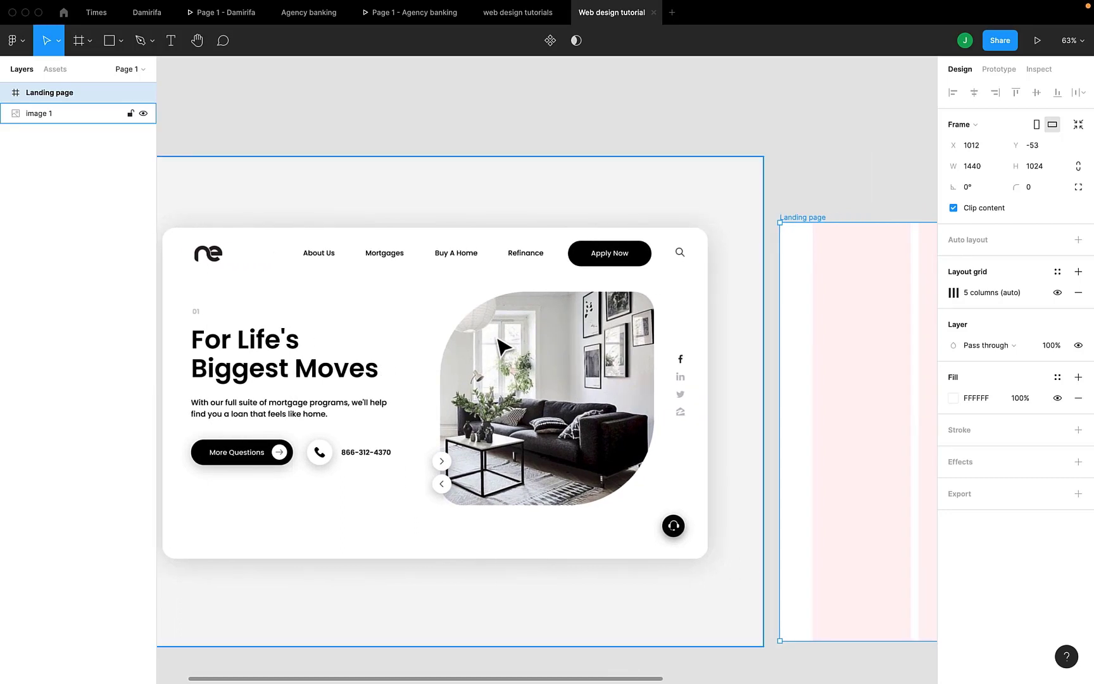
scroll(500, 346, down, 3)
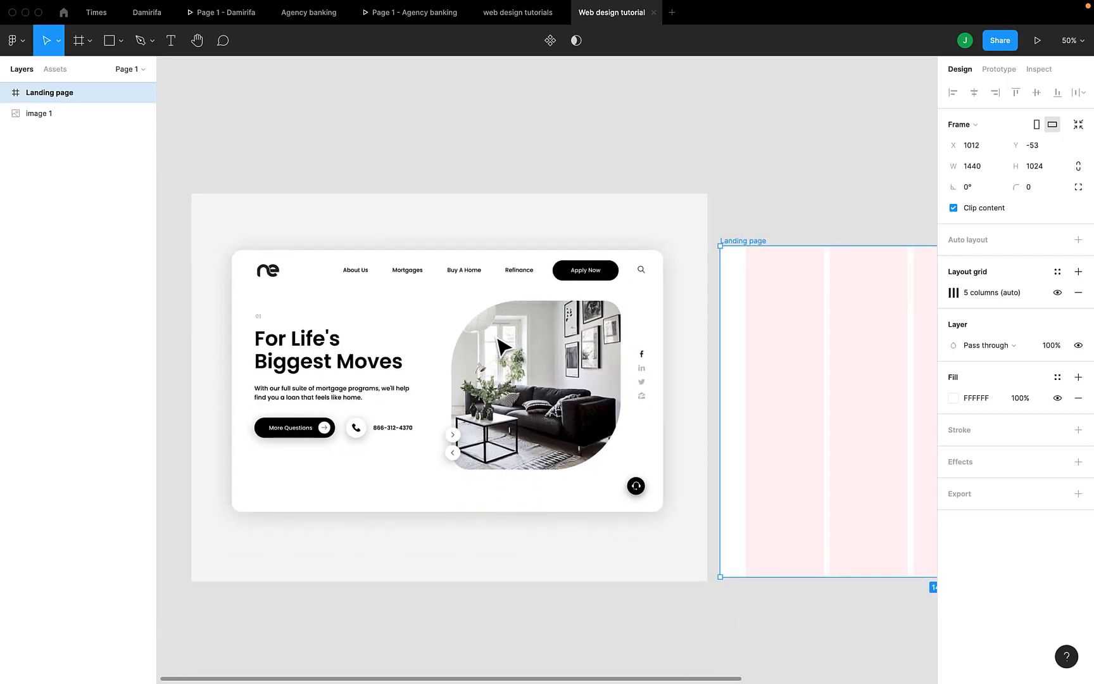
scroll(500, 346, down, 3)
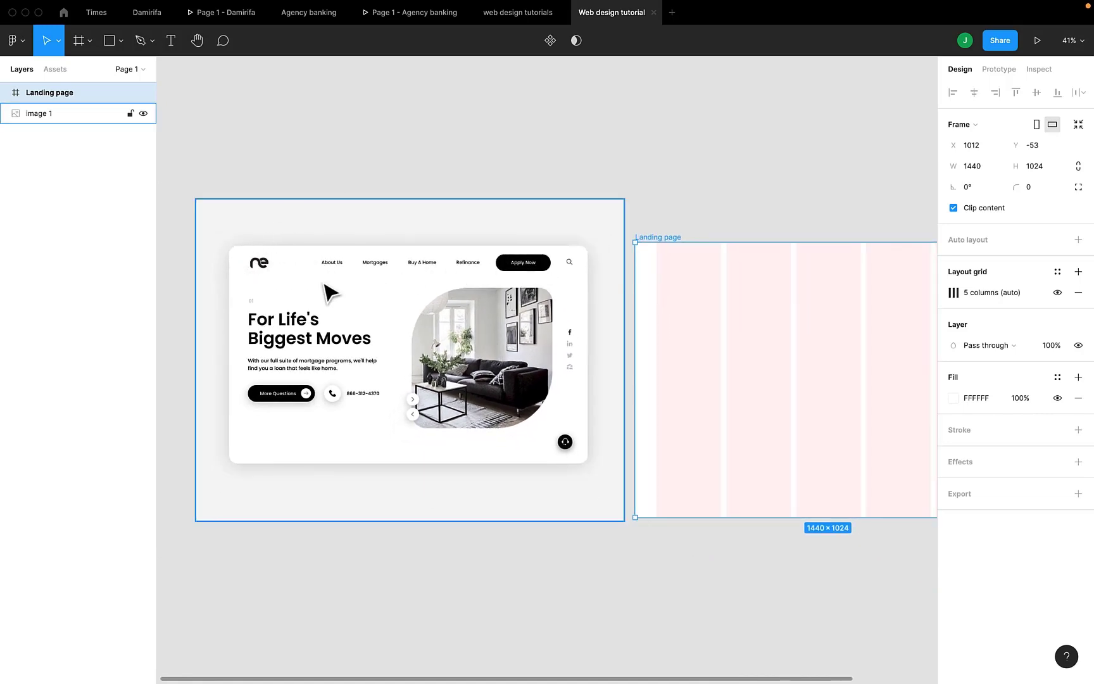
scroll(260, 279, up, 3)
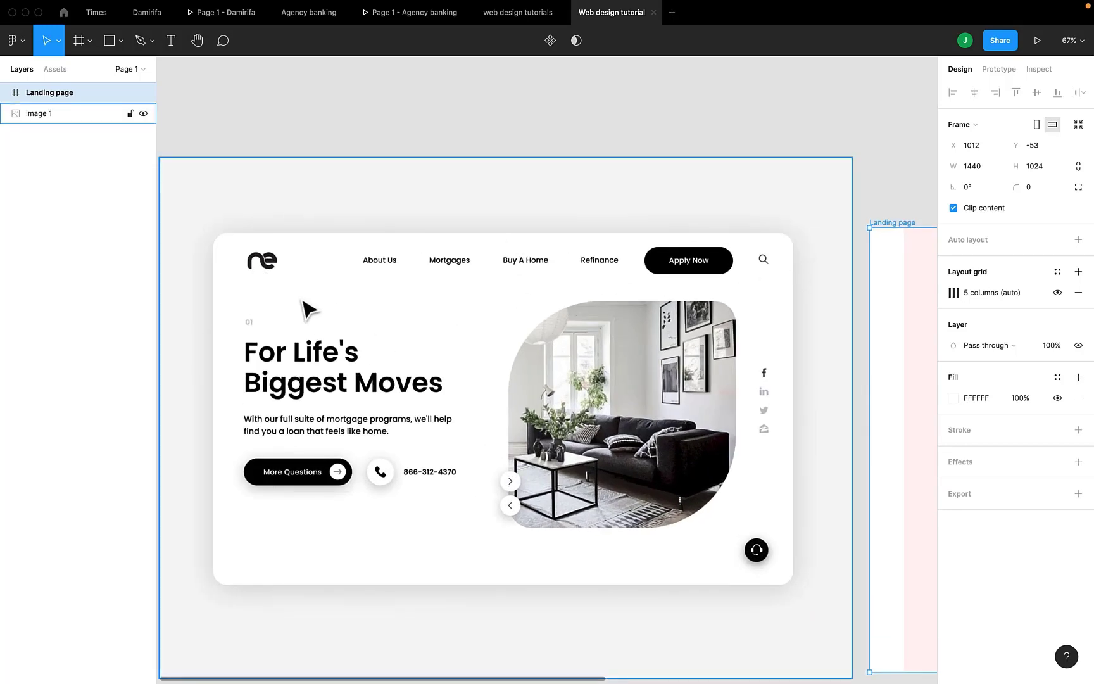
Add the text "NE" near the top of the first grid column in the Landing page frame
scroll(373, 279, right, 5)
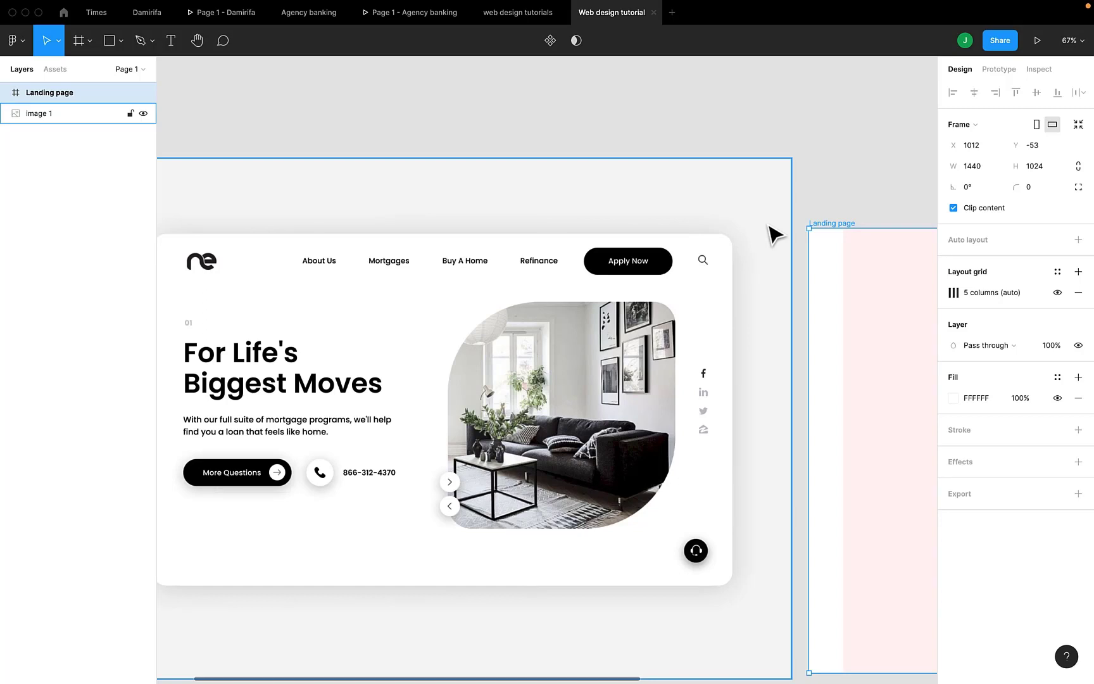
scroll(774, 235, right, 2)
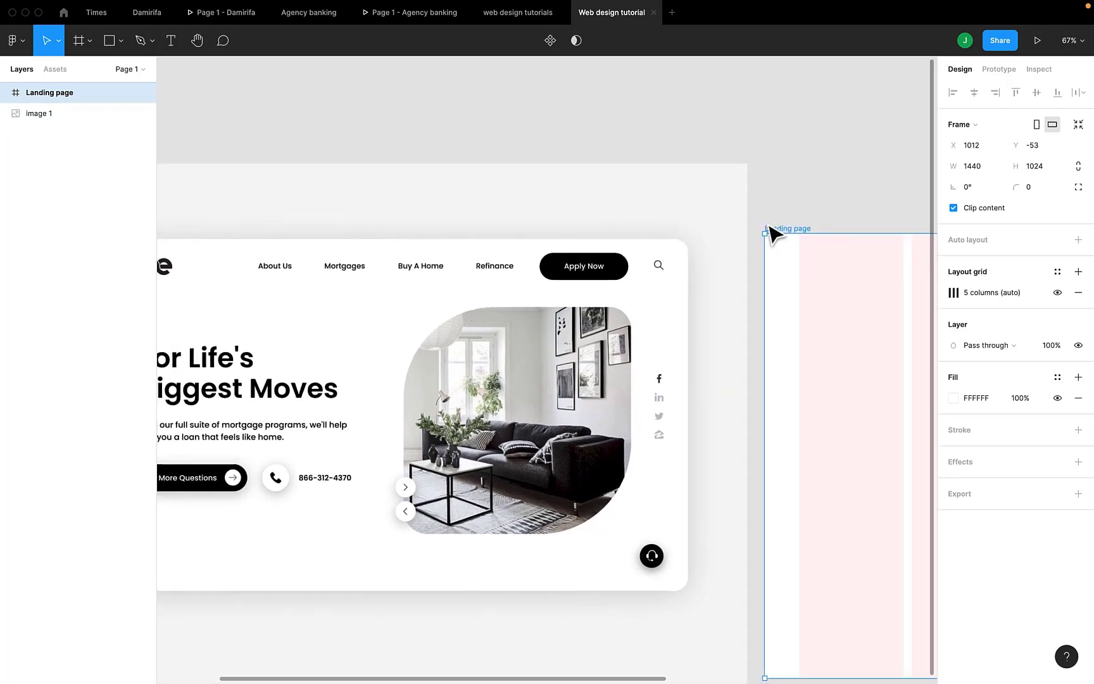
scroll(773, 235, down, 5)
scroll(774, 235, right, 3)
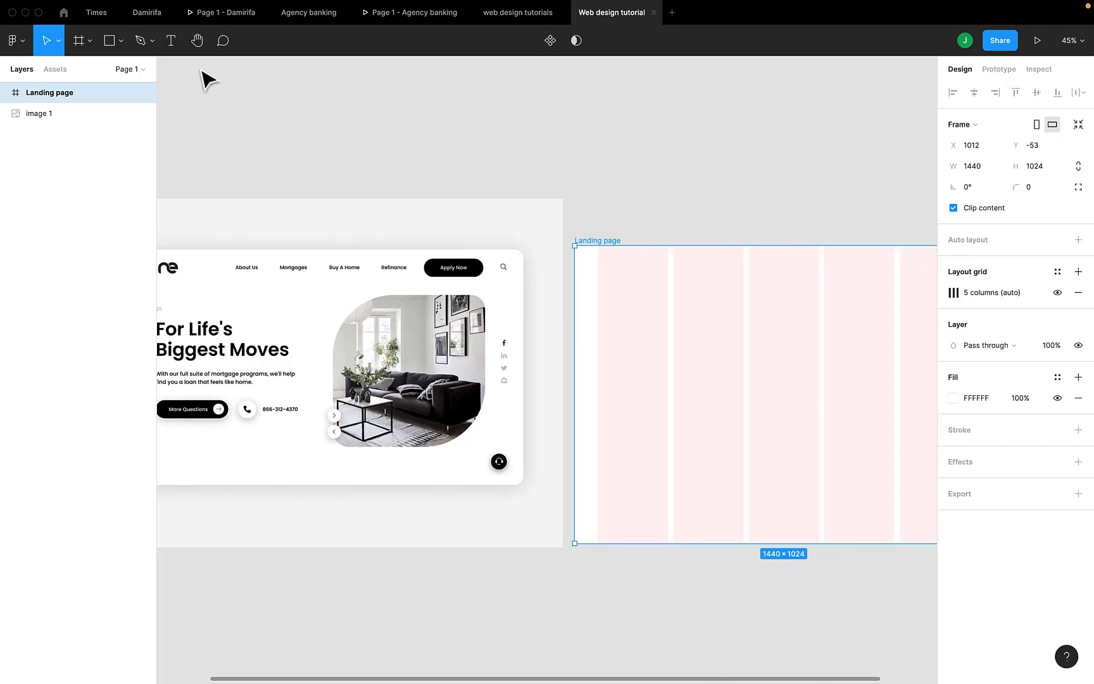
click(171, 42)
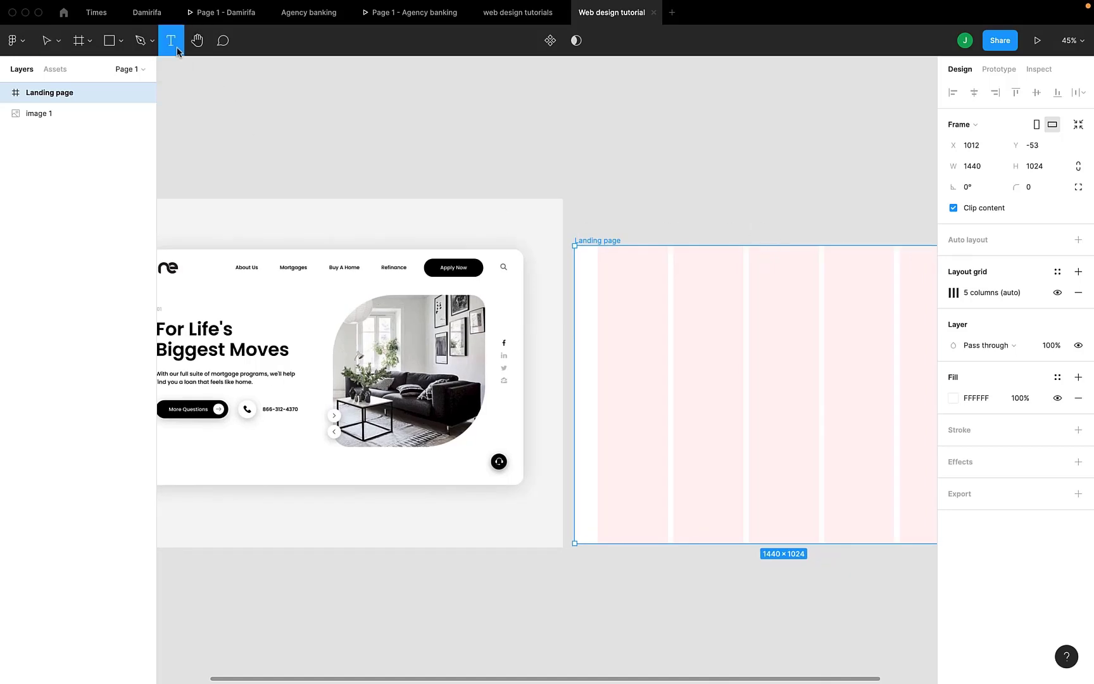
click(599, 263)
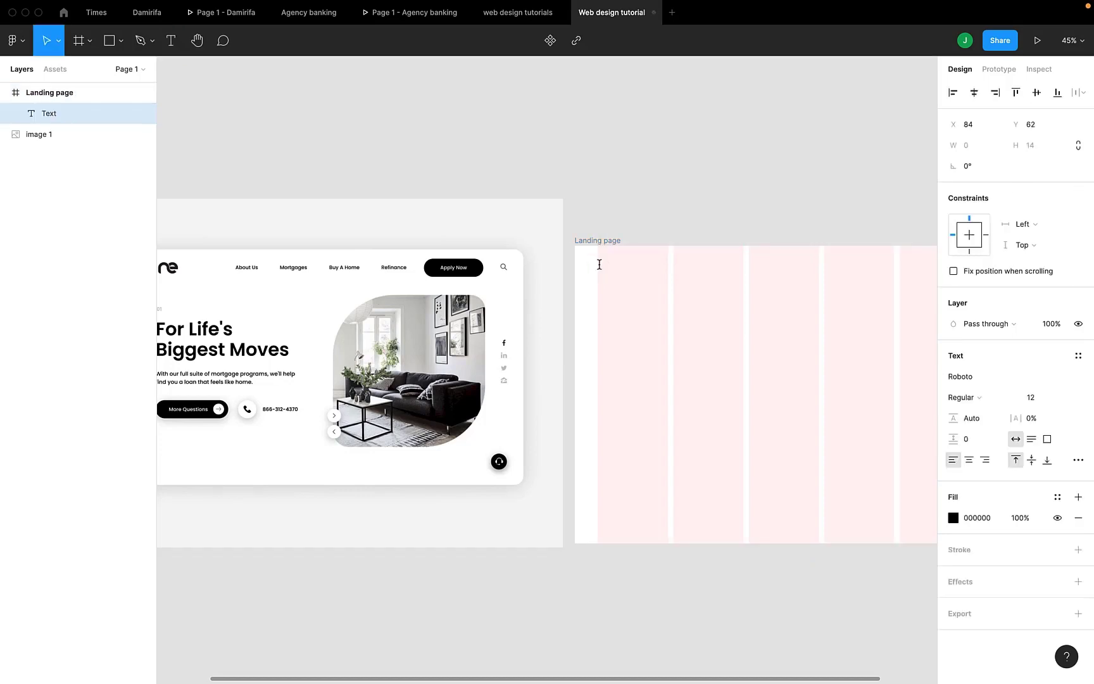
scroll(599, 264, up, 10)
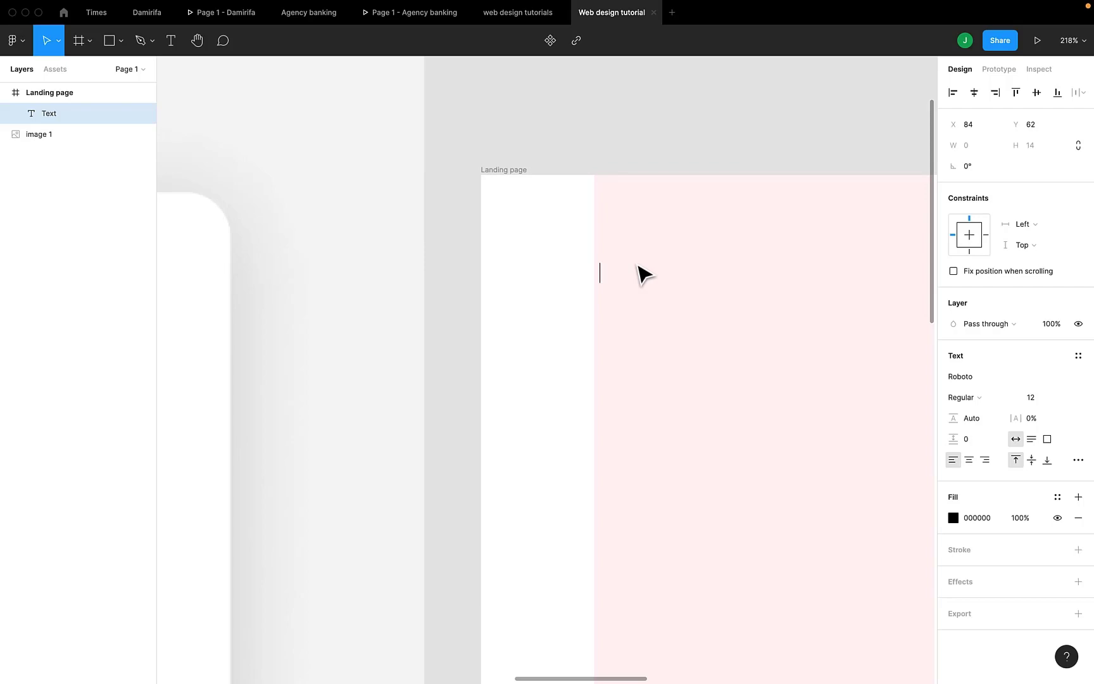
scroll(637, 264, down, 6)
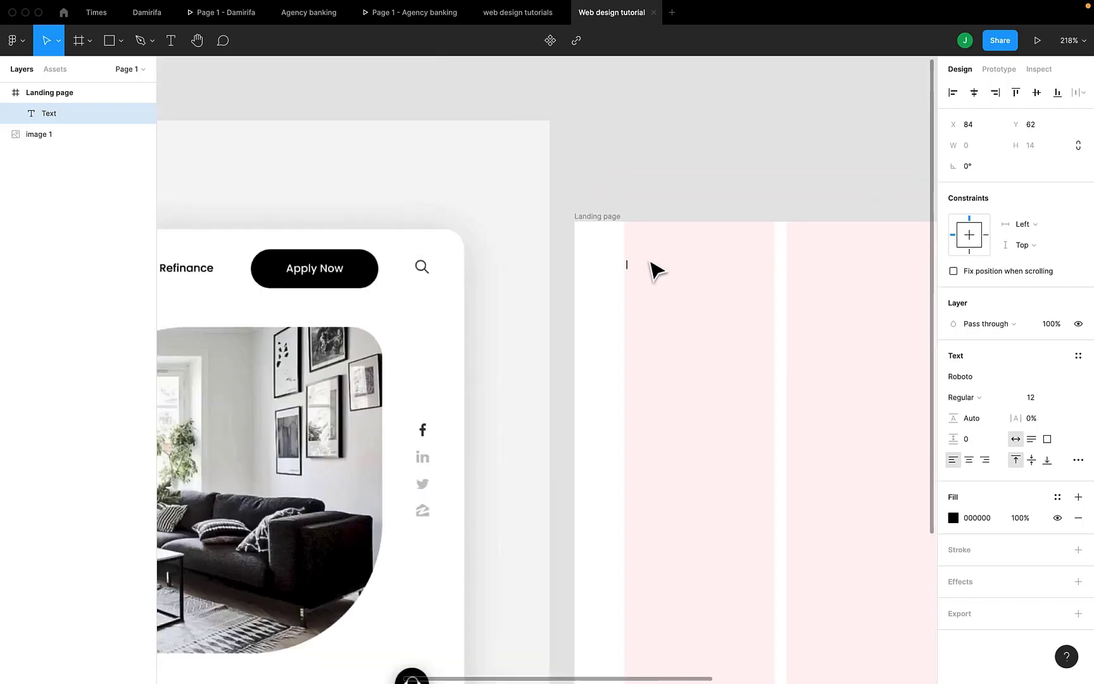
scroll(656, 269, up, 5)
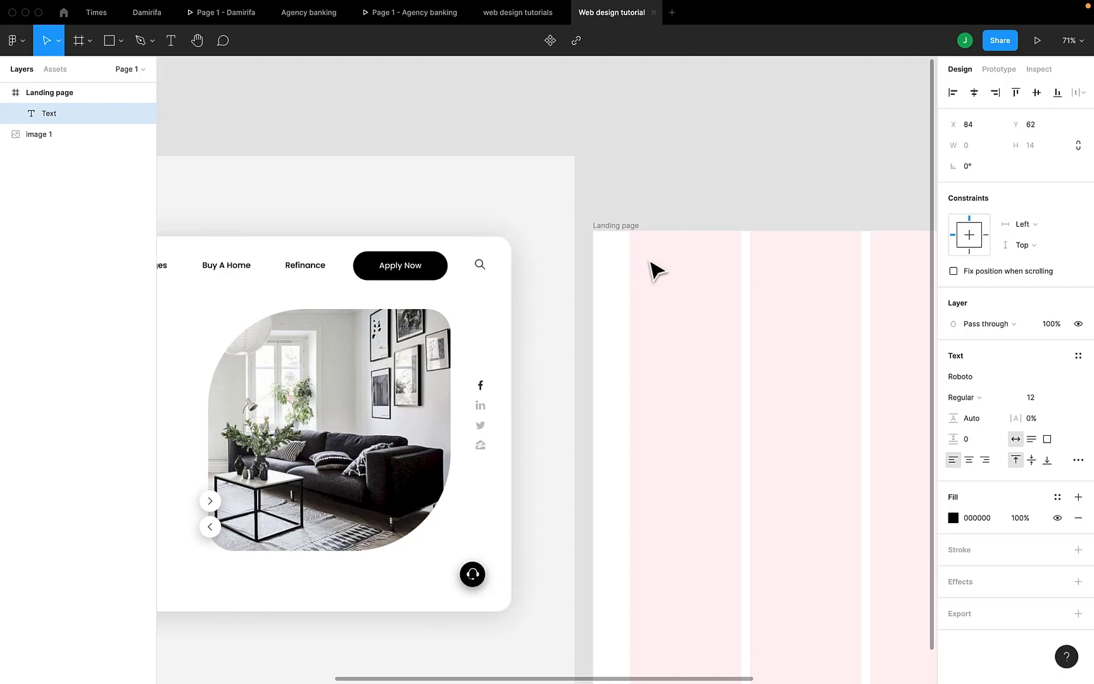
text(NE)
key(Escape)
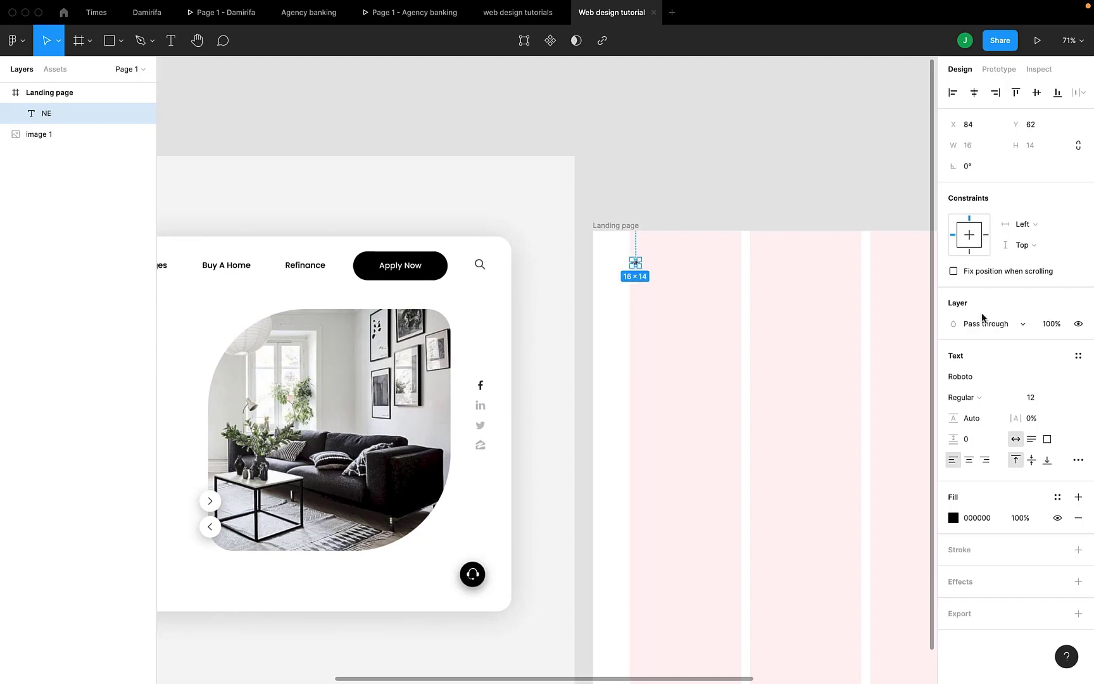
Set the NE text's font to Viaoda Libre and its size to 30, and increase the size to 40
click(1035, 378)
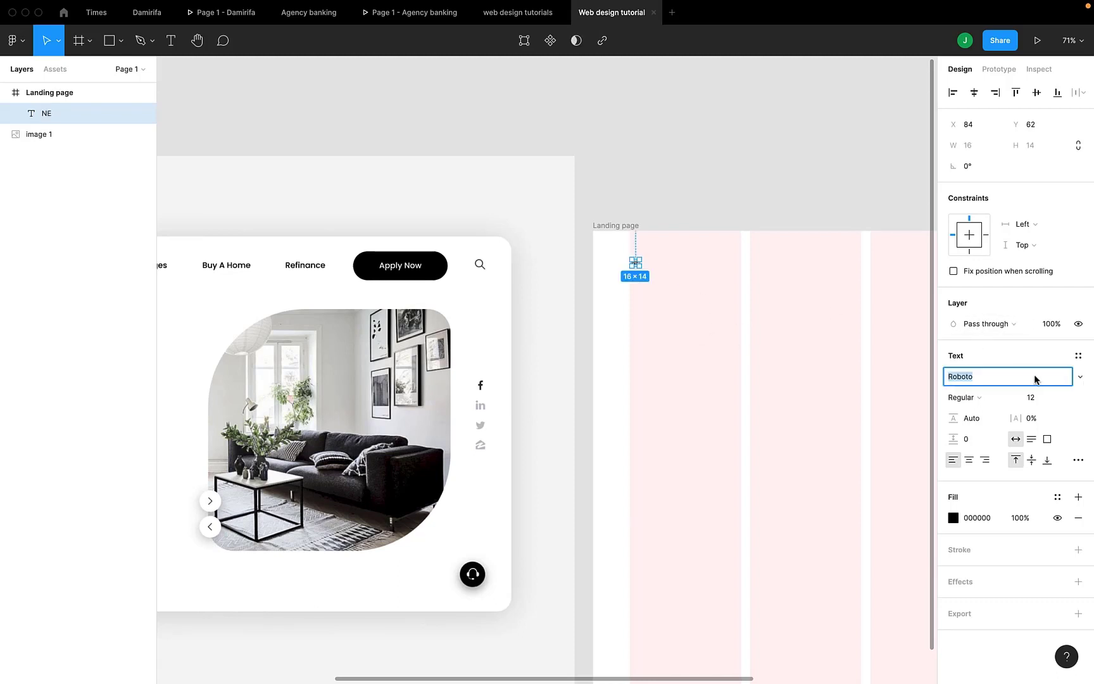
text(Viaoda Libre)
key(Return)
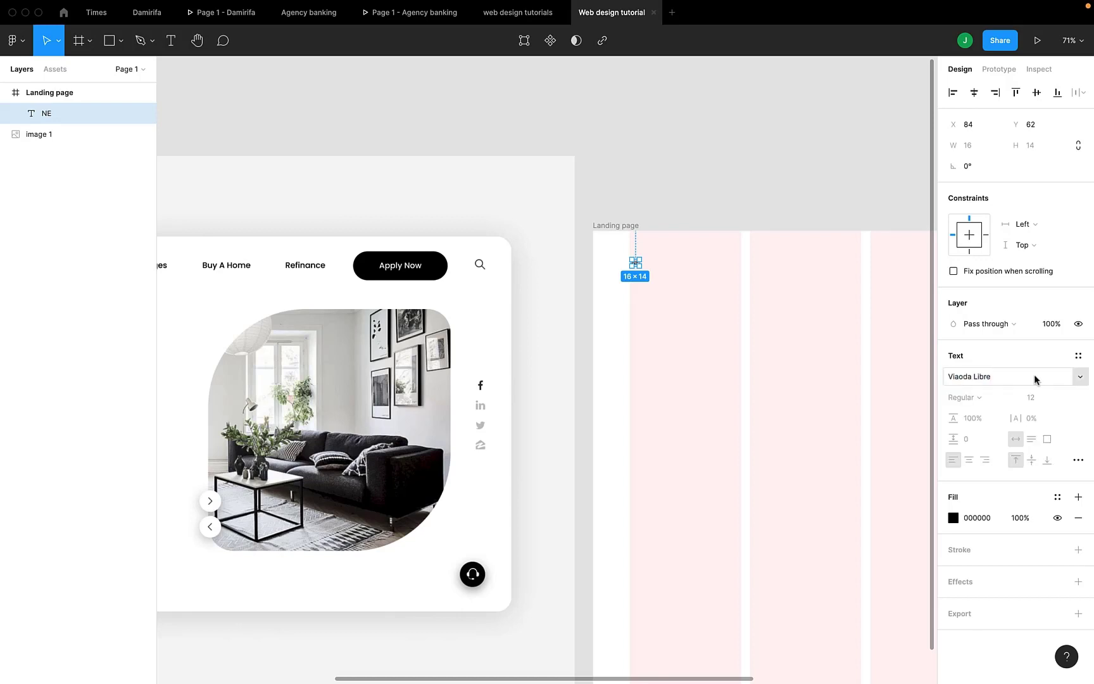
click(1048, 399)
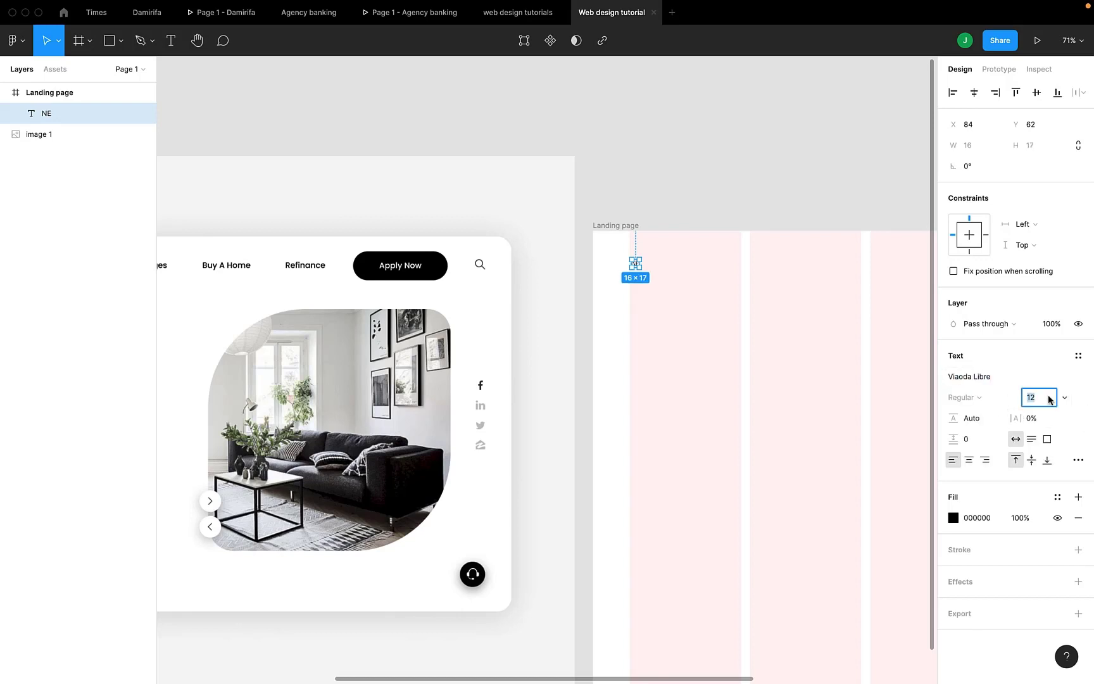
text(30)
key(Return)
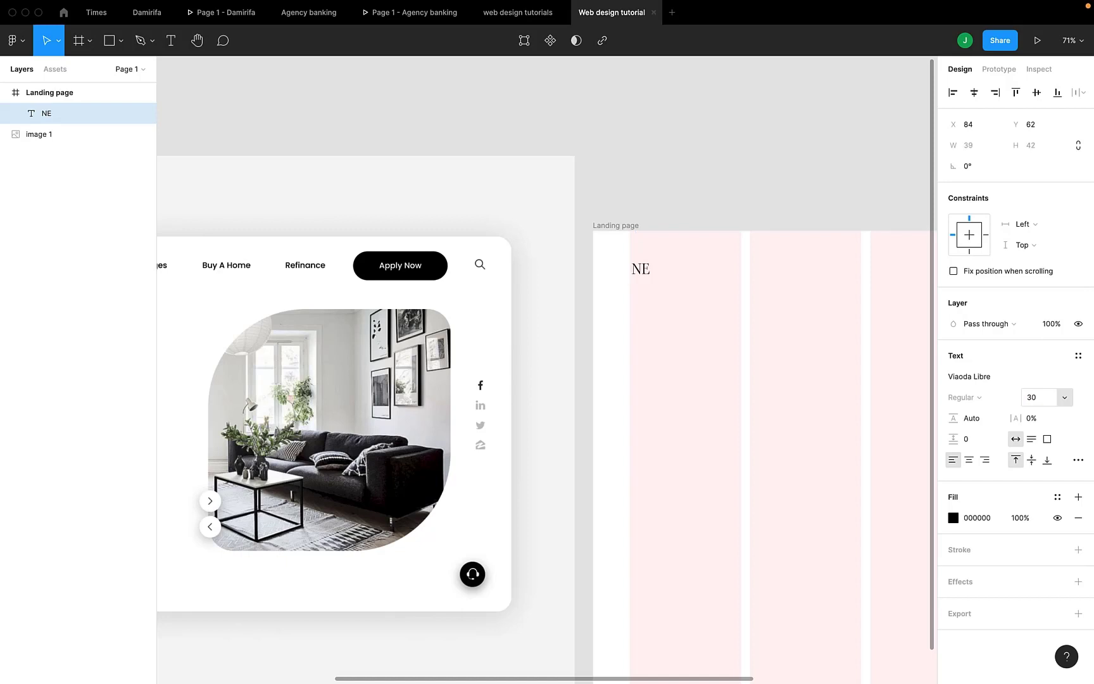
click(1040, 397)
text(40)
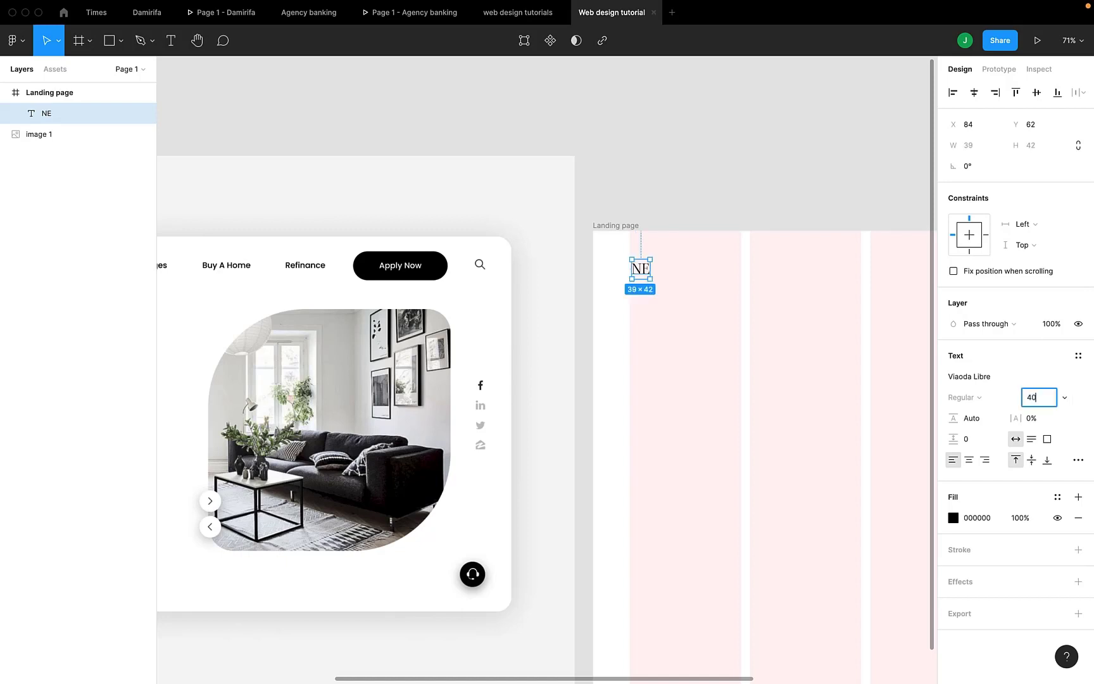
key(Return)
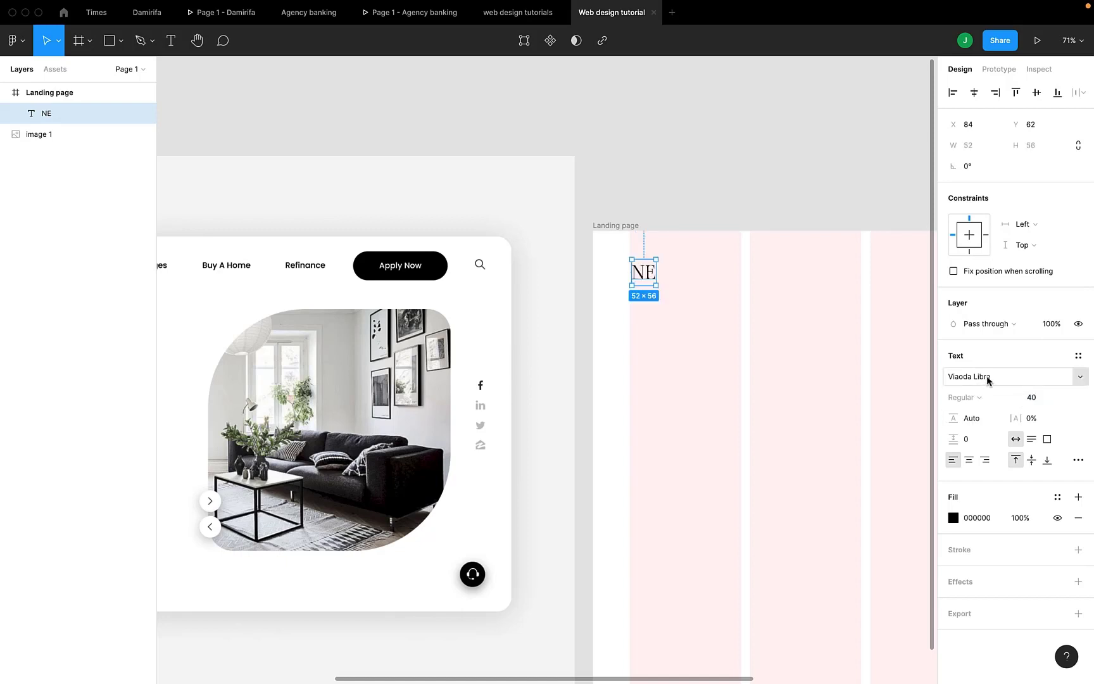
Try the fonts Vibur, Voces and Volkhov on the NE text
click(985, 378)
text(Vibur)
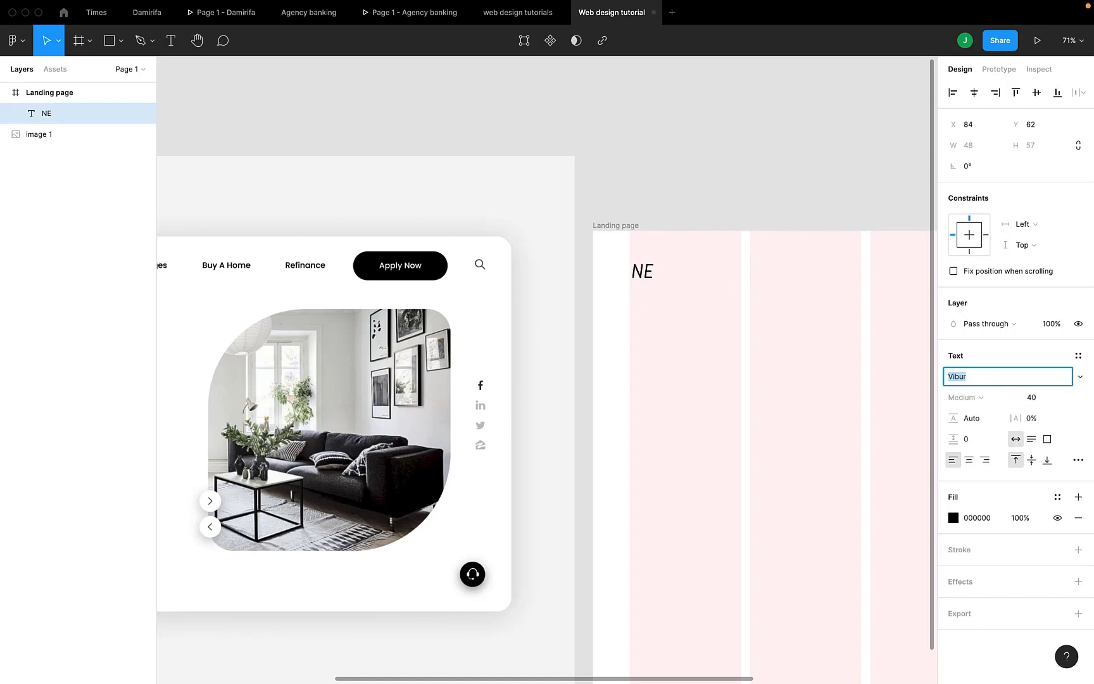
text(Voces)
key(Return)
key(Down)
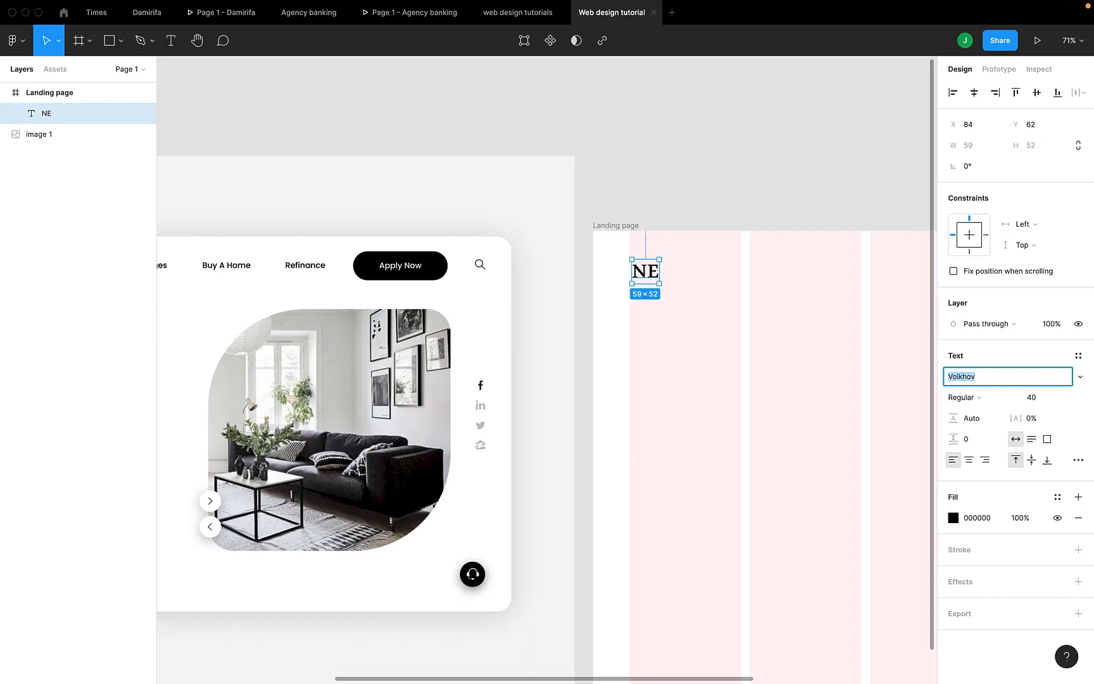
Go through the fonts beginning with A for the NE text and apply Aclonica
text(A)
key(Down)
key(Down)
key(Down)
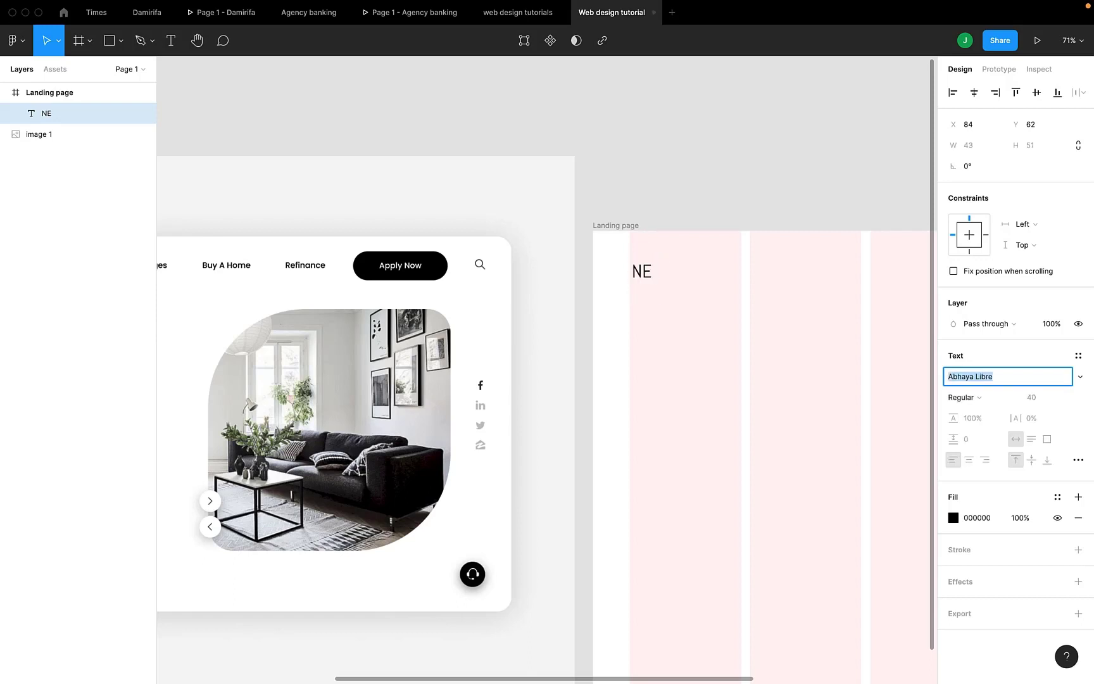
key(Down)
key(Down)
key(Down)
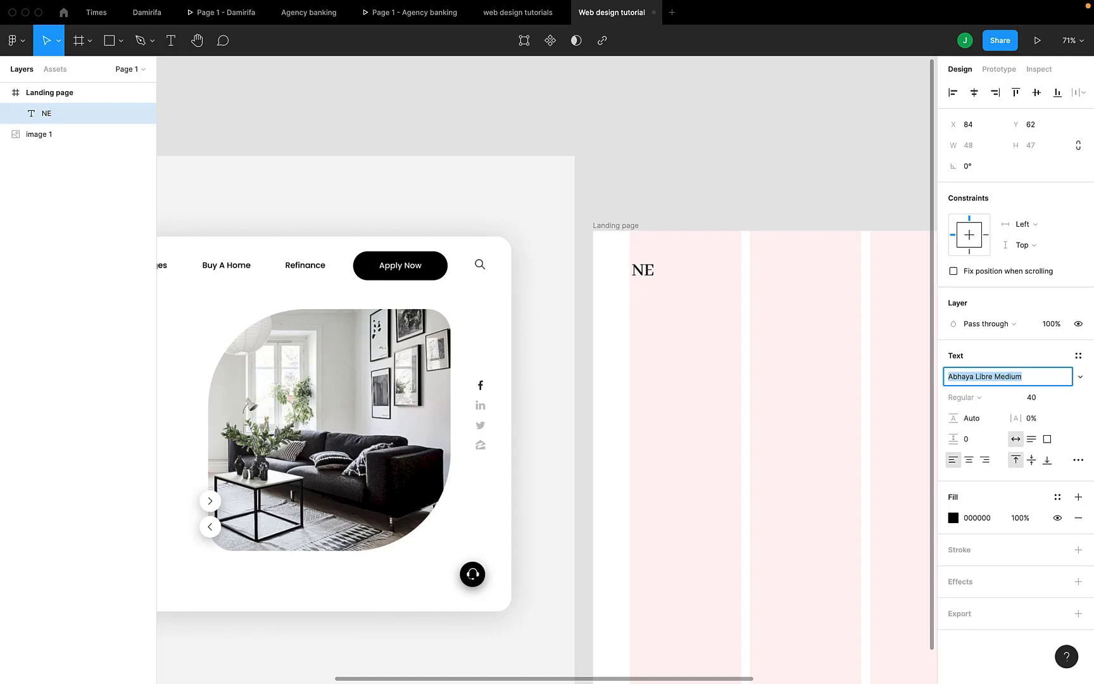
key(Down)
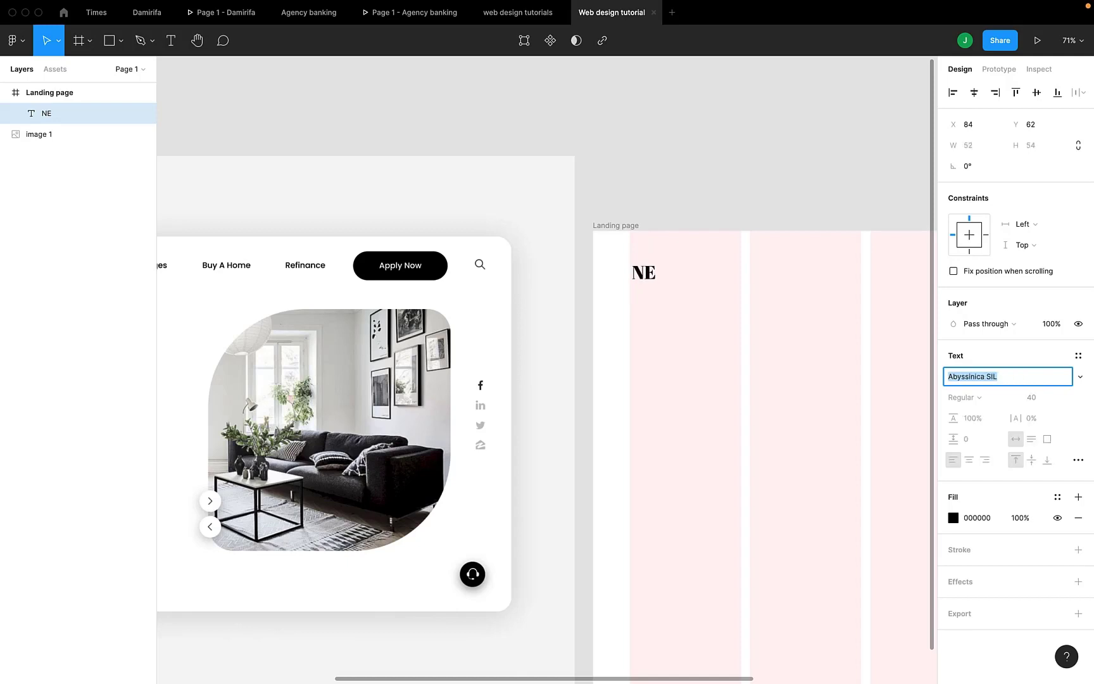
key(Down)
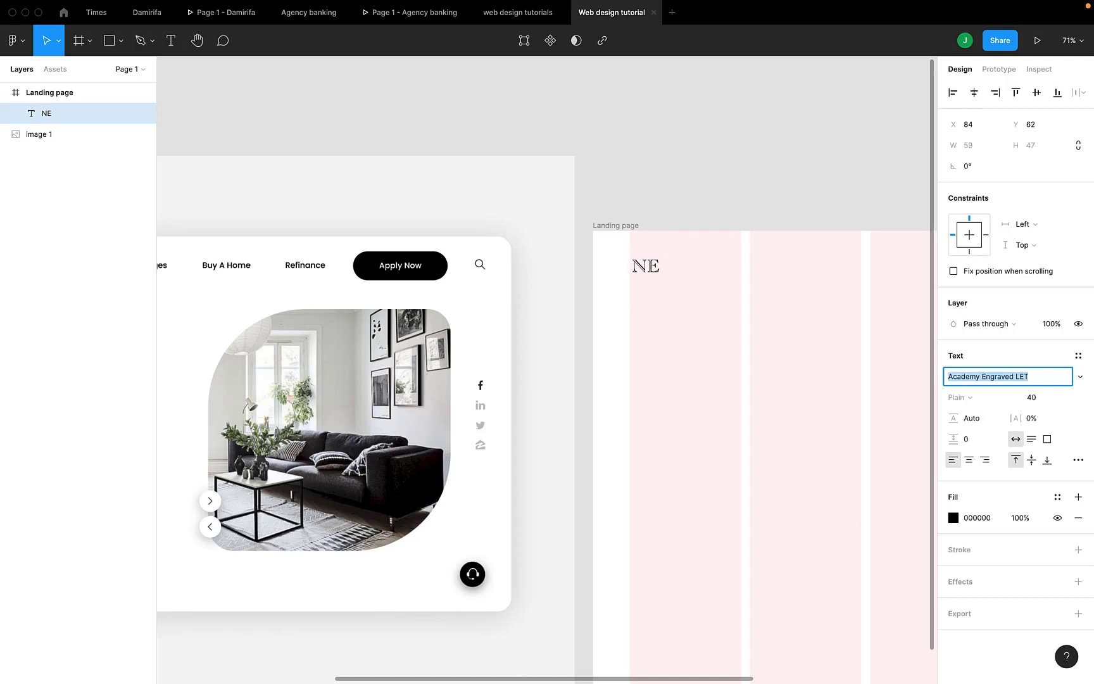
key(Down)
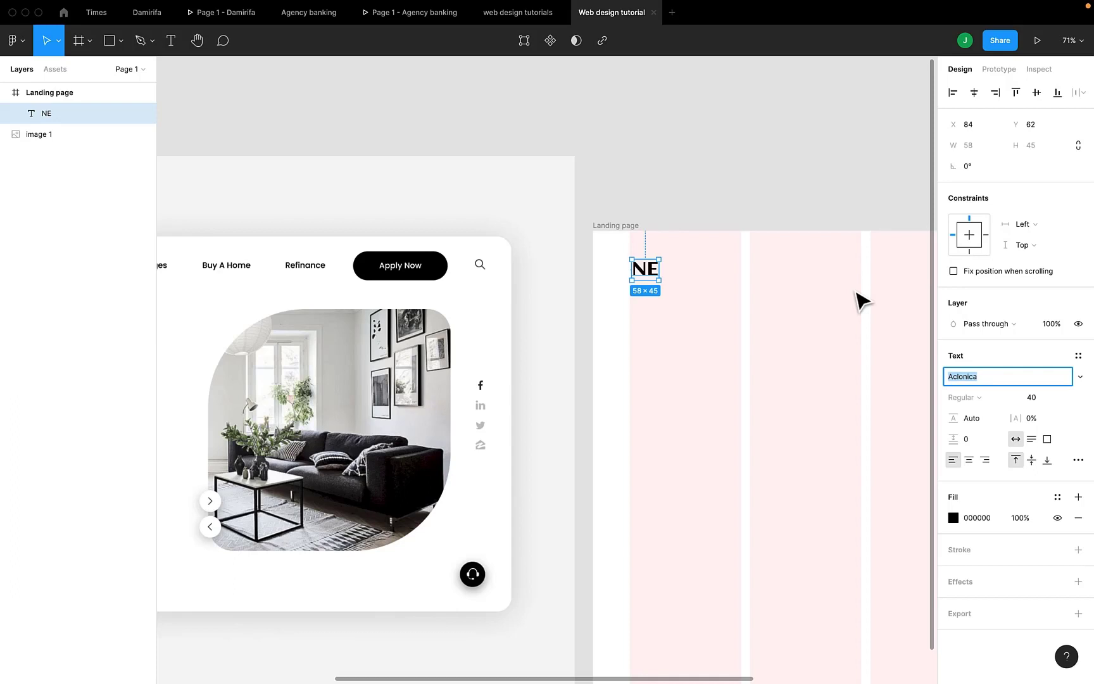
Set the NE text's font size to 50
click(1044, 402)
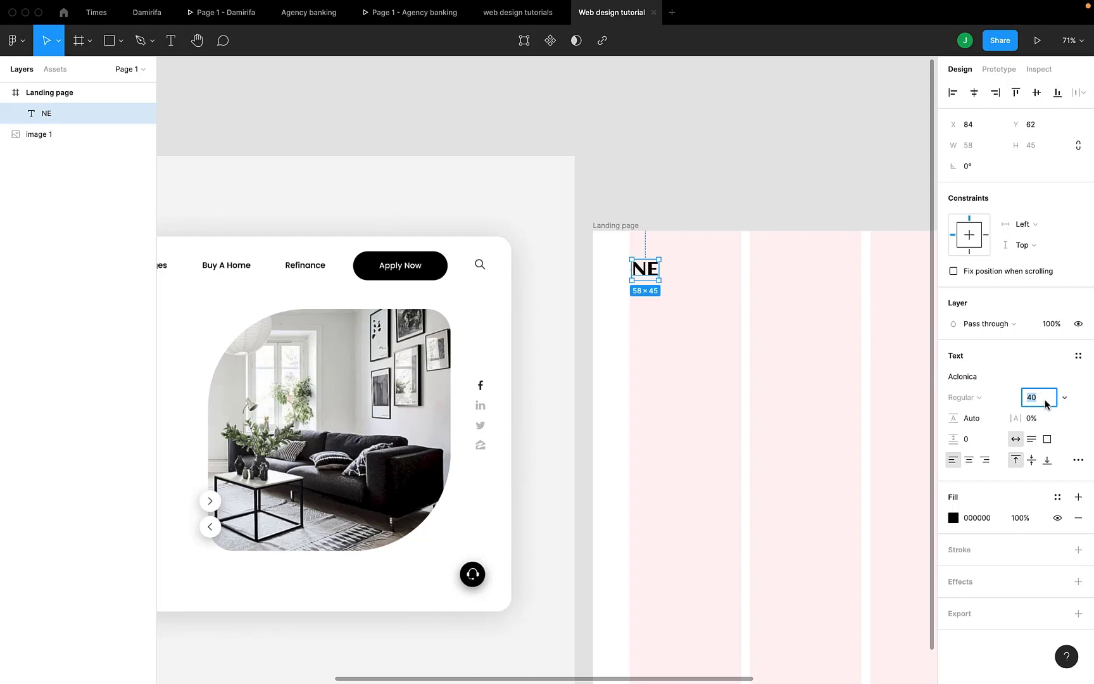
text(50)
key(Return)
Move the NE text against the first grid column's left edge, at X 80 and Y 47
scroll(544, 241, right, 5)
scroll(545, 242, up, 1)
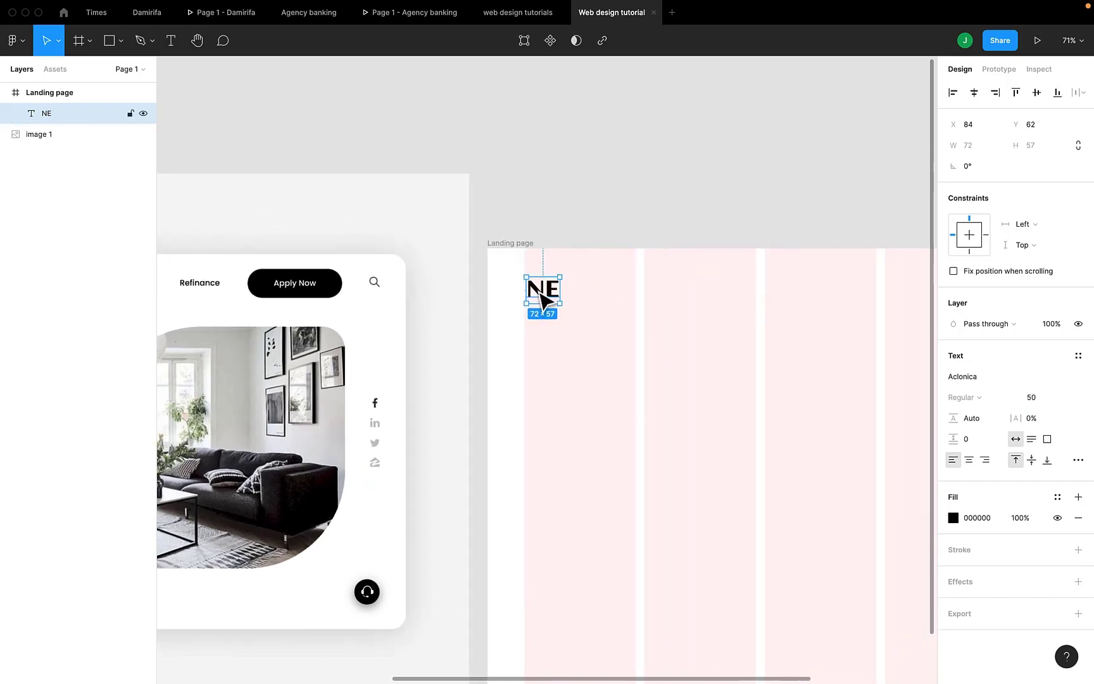
drag(540, 293, 540, 286)
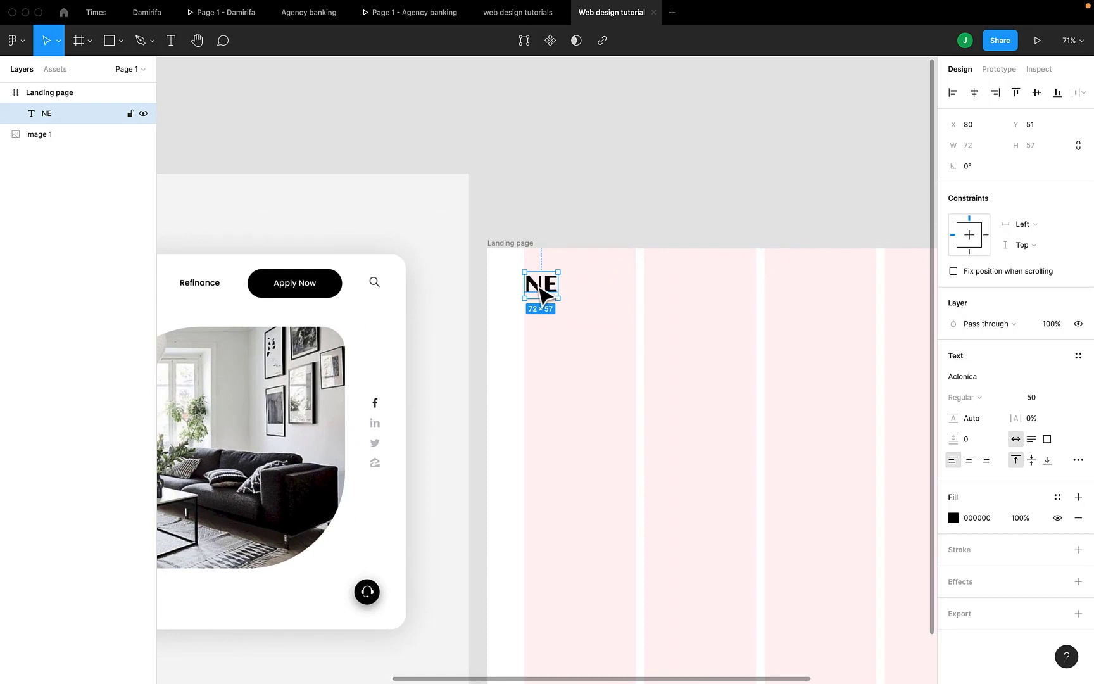
scroll(540, 294, down, 5)
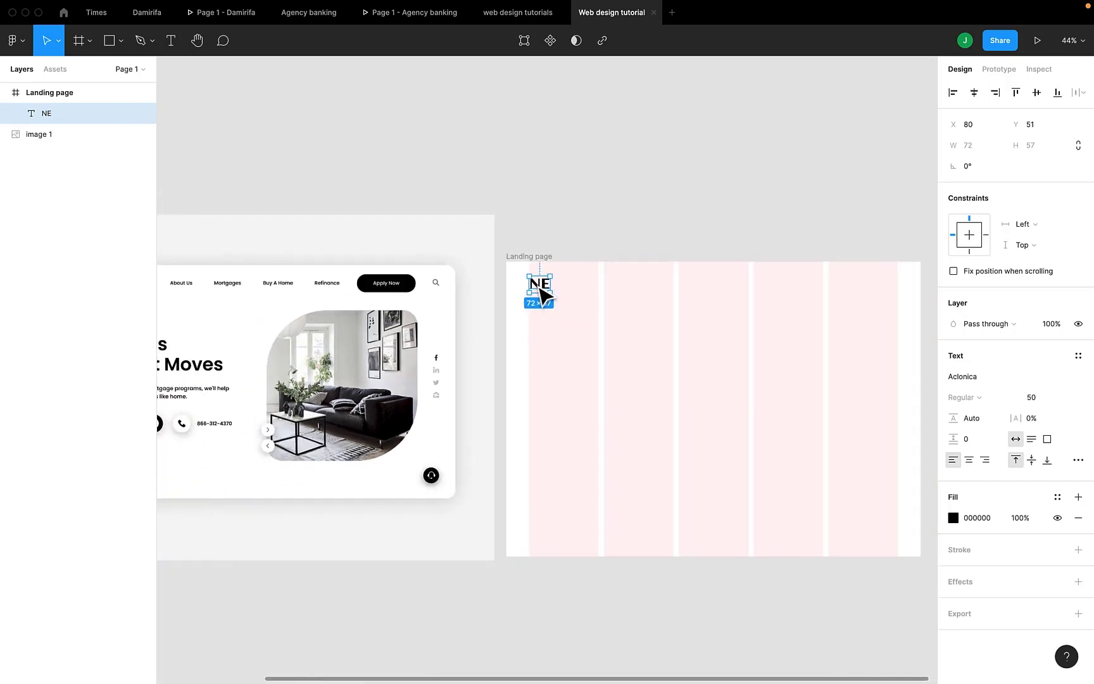
scroll(541, 291, left, 3)
scroll(629, 290, up, 5)
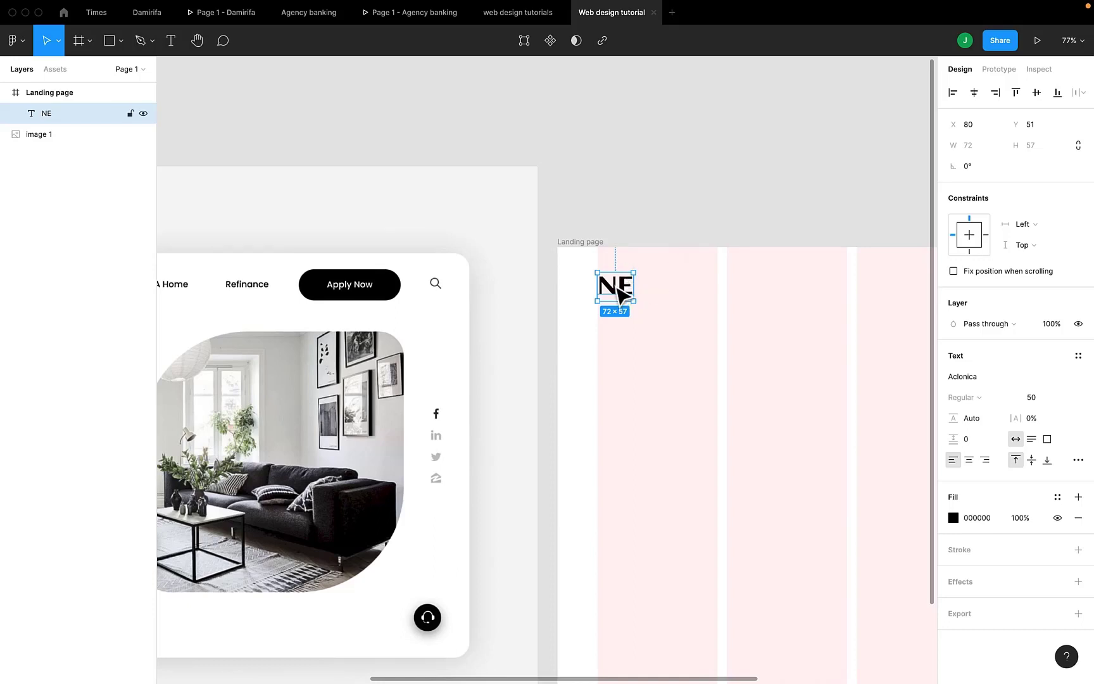
drag(615, 289, 615, 286)
Examine the logo, menu links, Apply Now button and search icon in the reference's navigation bar, comparing them with the Landing page frame
scroll(616, 286, right, 1)
scroll(618, 290, left, 10)
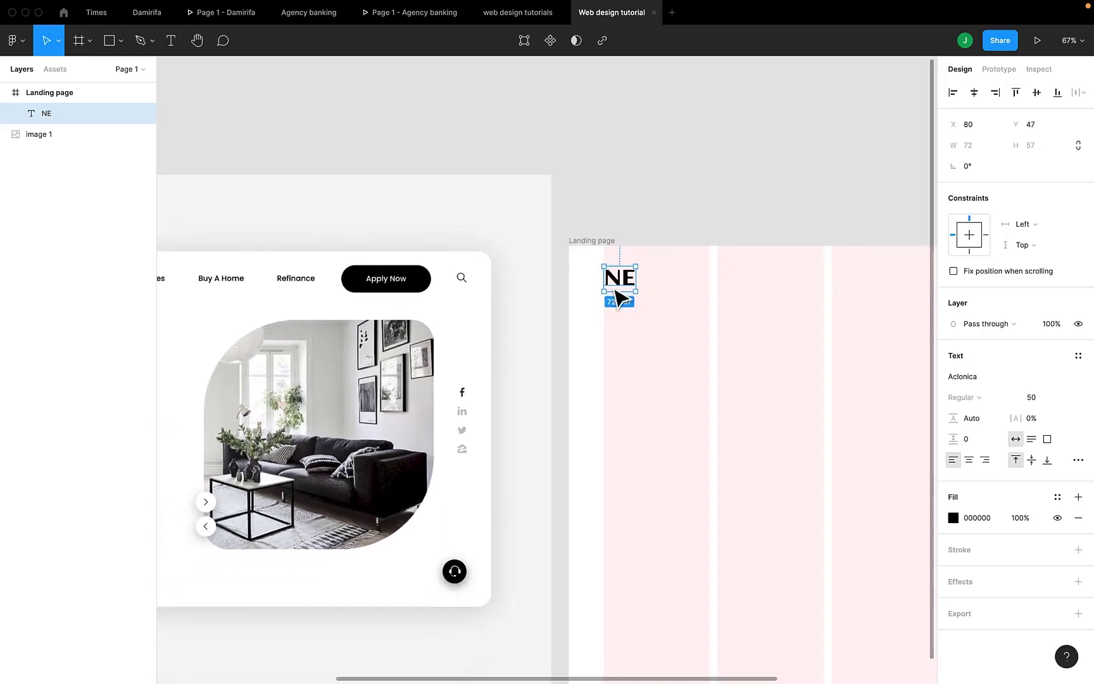
scroll(617, 293, down, 2)
scroll(615, 290, left, 2)
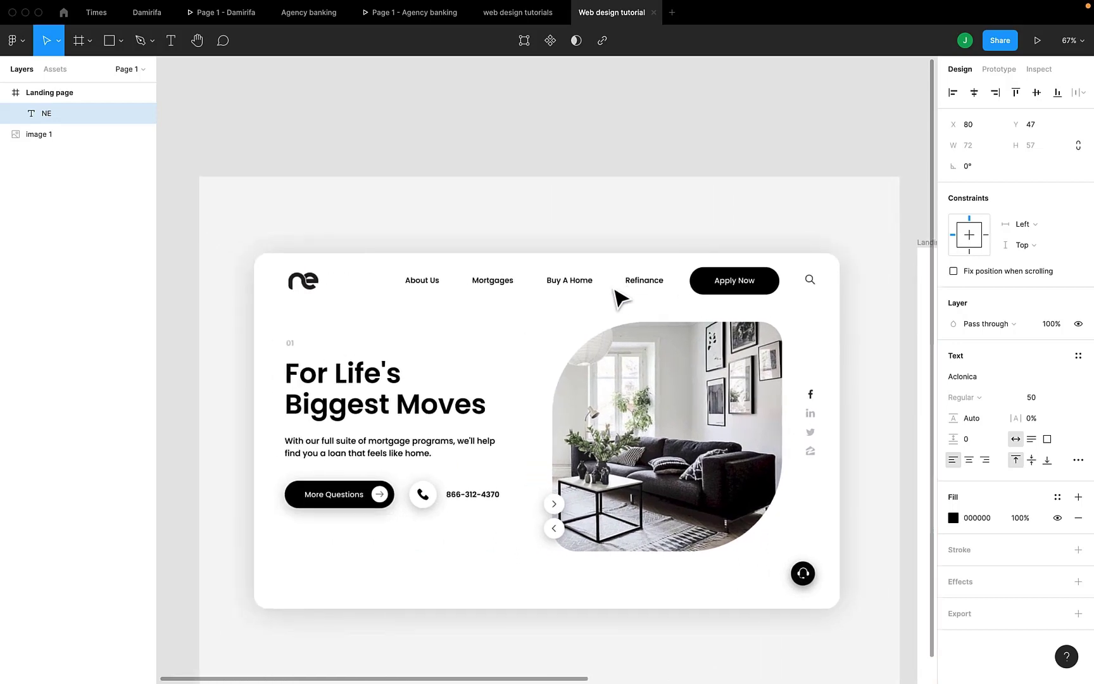
scroll(617, 293, right, 5)
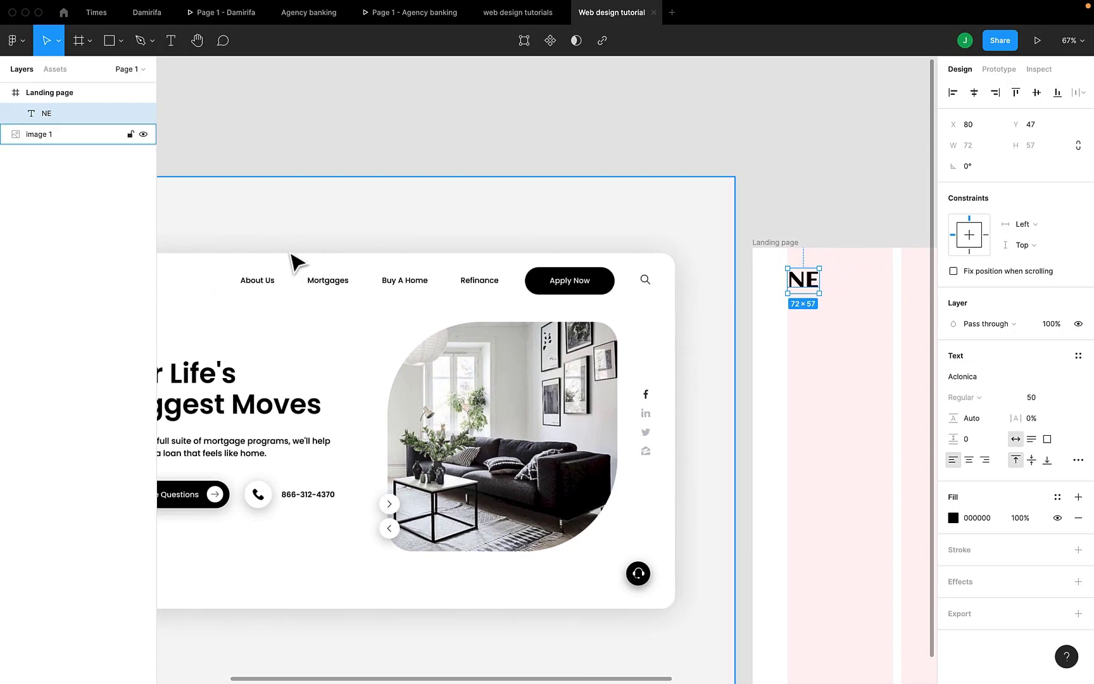
scroll(269, 286, left, 2)
scroll(304, 298, left, 1)
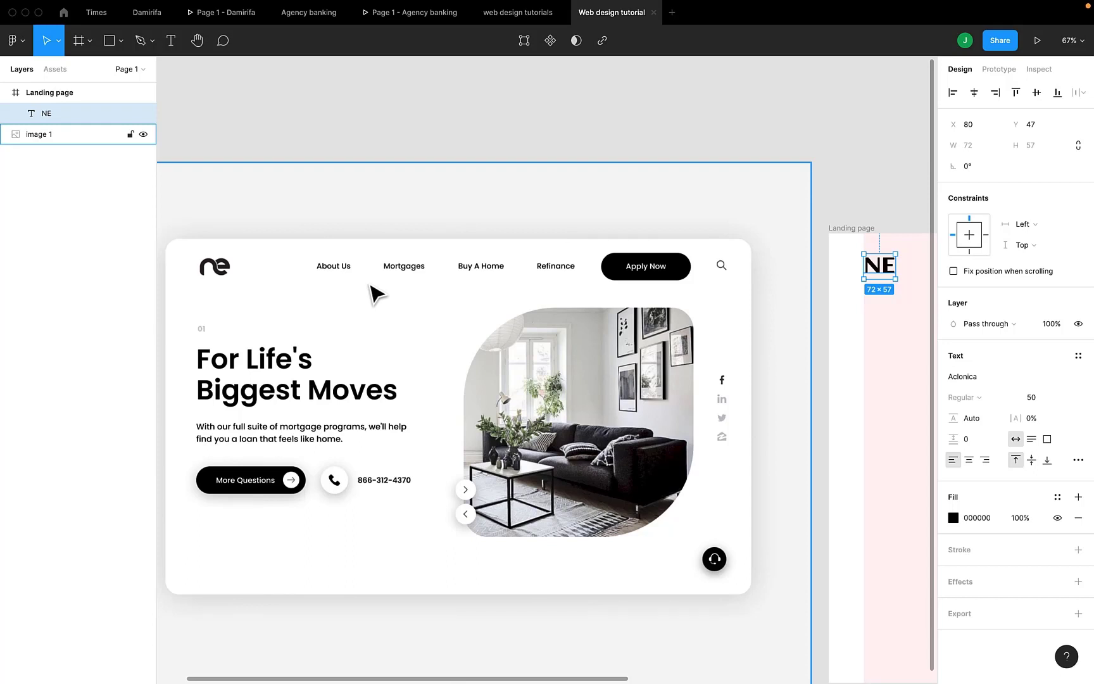
scroll(374, 293, right, 2)
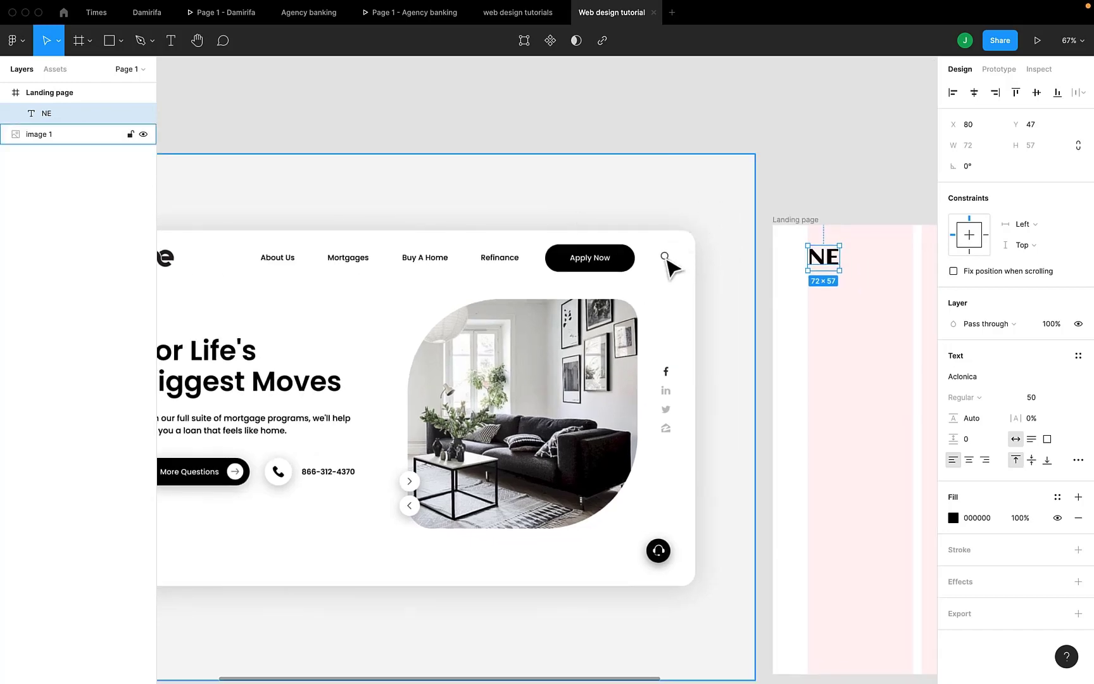
scroll(757, 274, down, 3)
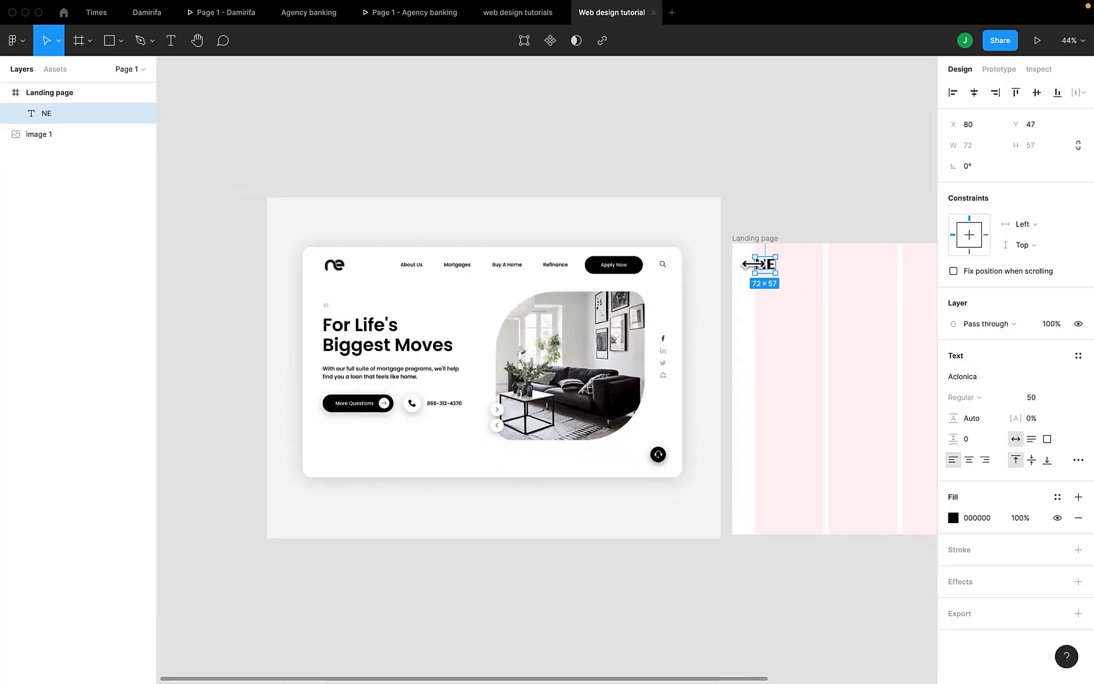
key(t)
scroll(730, 275, right, 3)
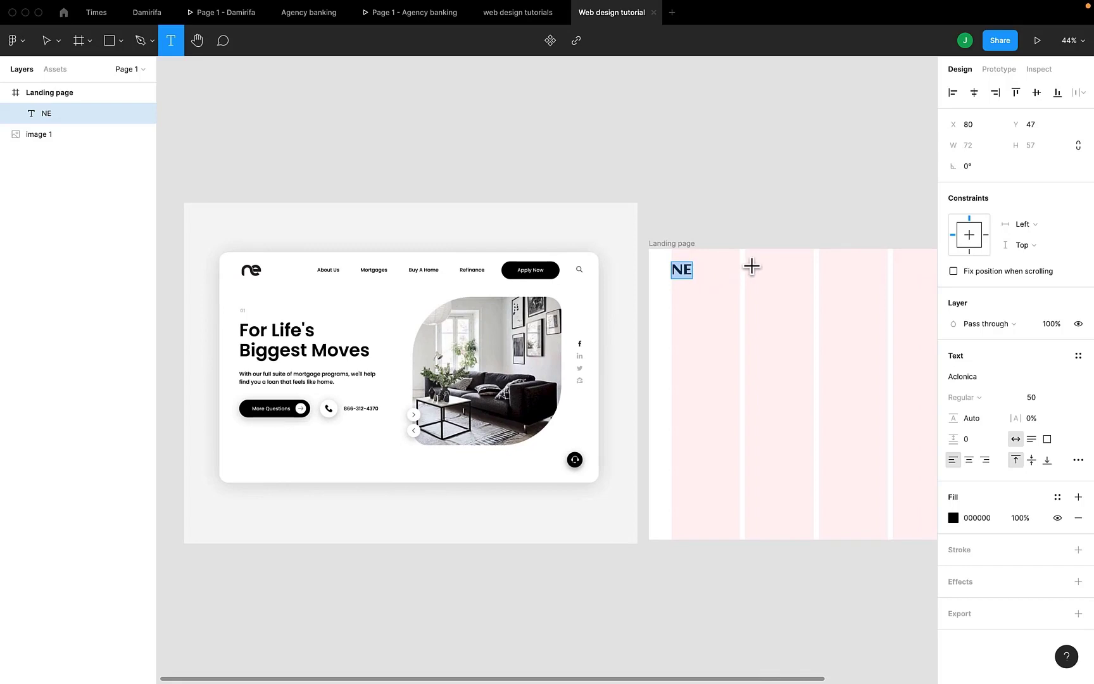
click(752, 270)
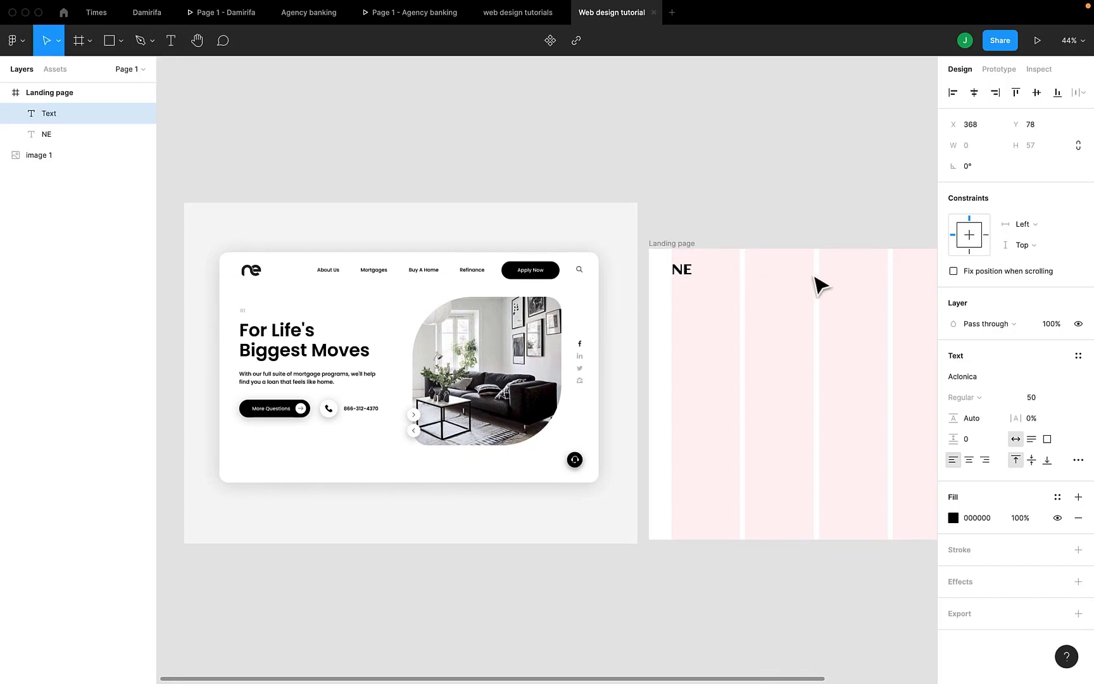
text(A)
key(BackSpace)
key(Escape)
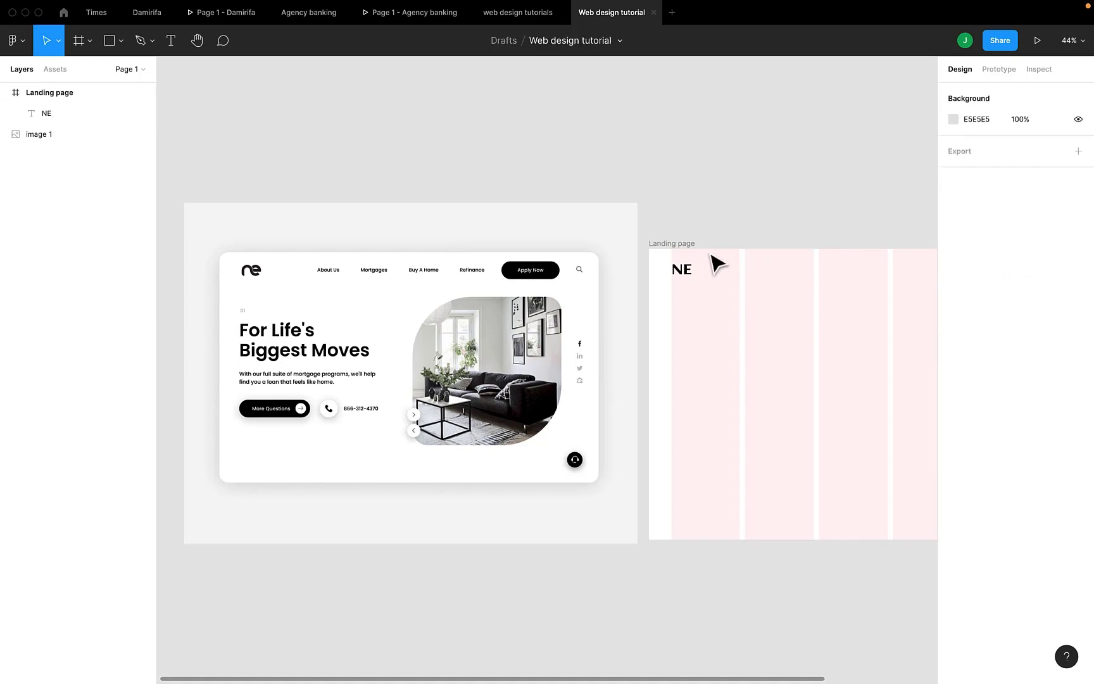
Add the text "About us" to the Landing page frame, beside the NE logo at about X 329, Y 53
key(t)
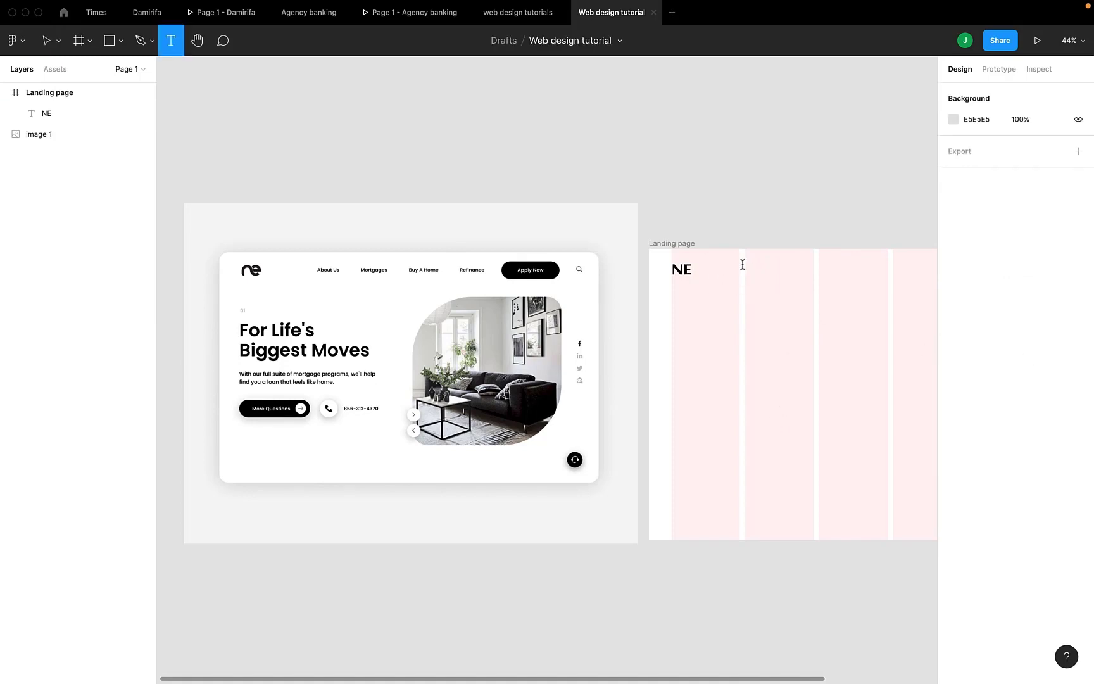
click(742, 264)
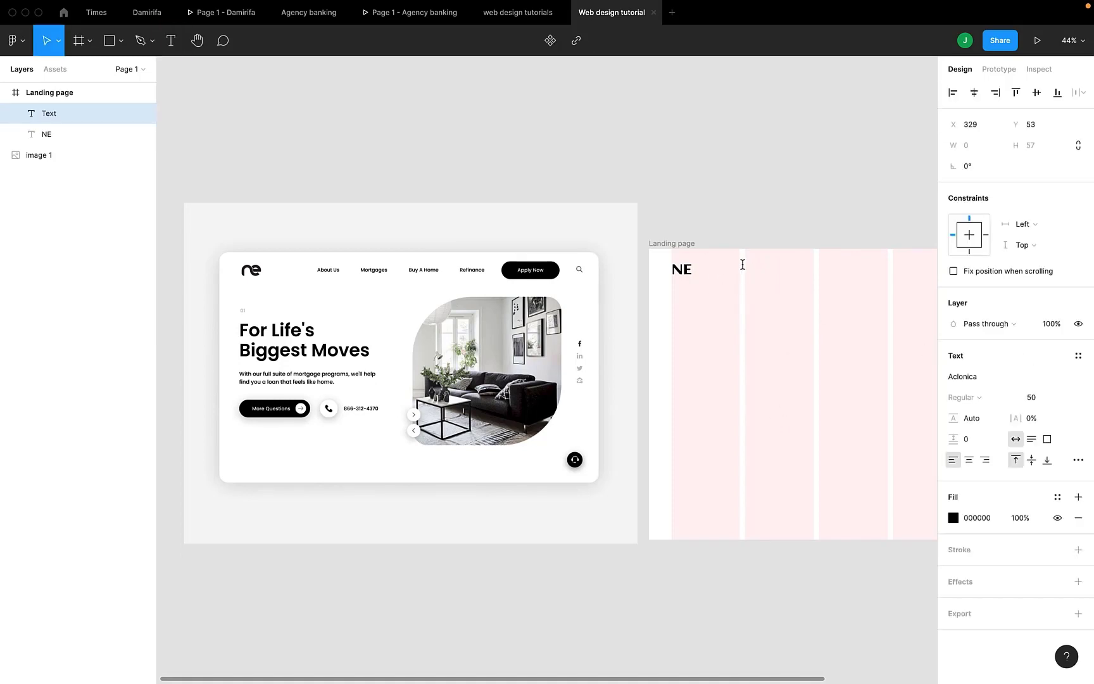
text(About us)
key(Escape)
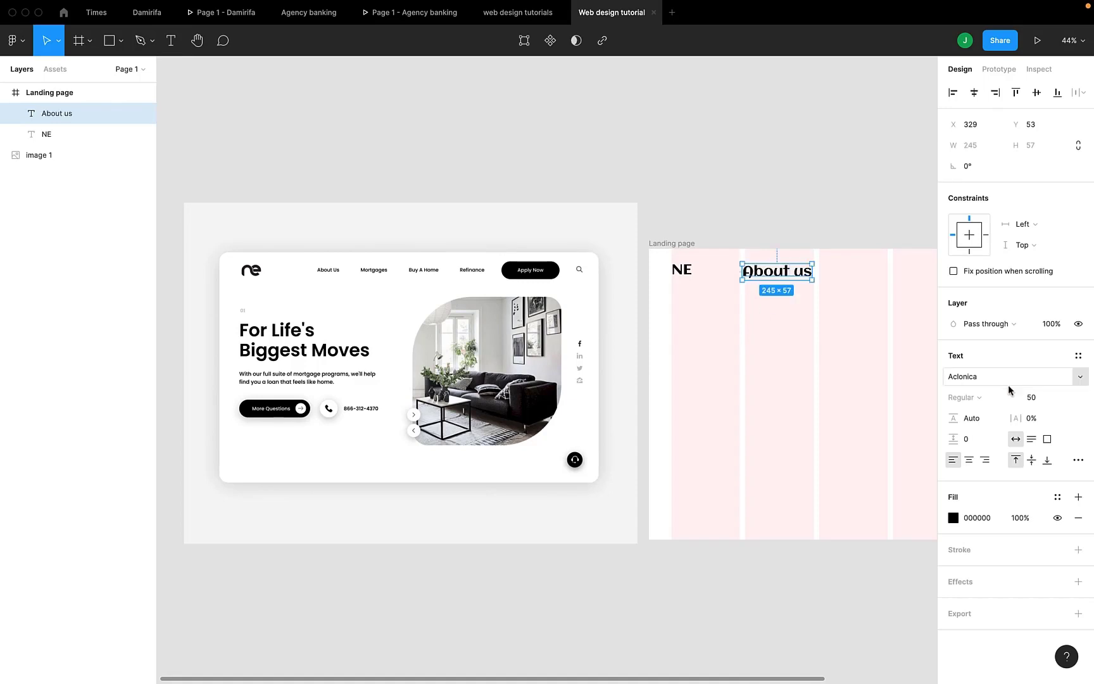
Format the About us text in Gilroy Semibold at font size 20
key(l)
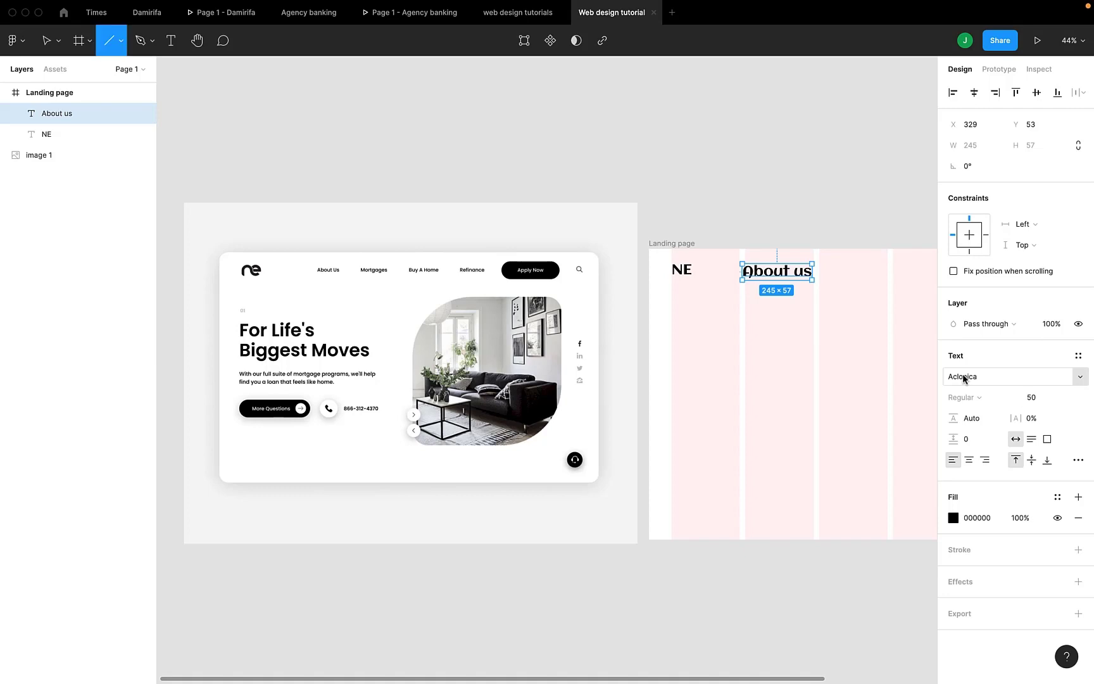
click(978, 383)
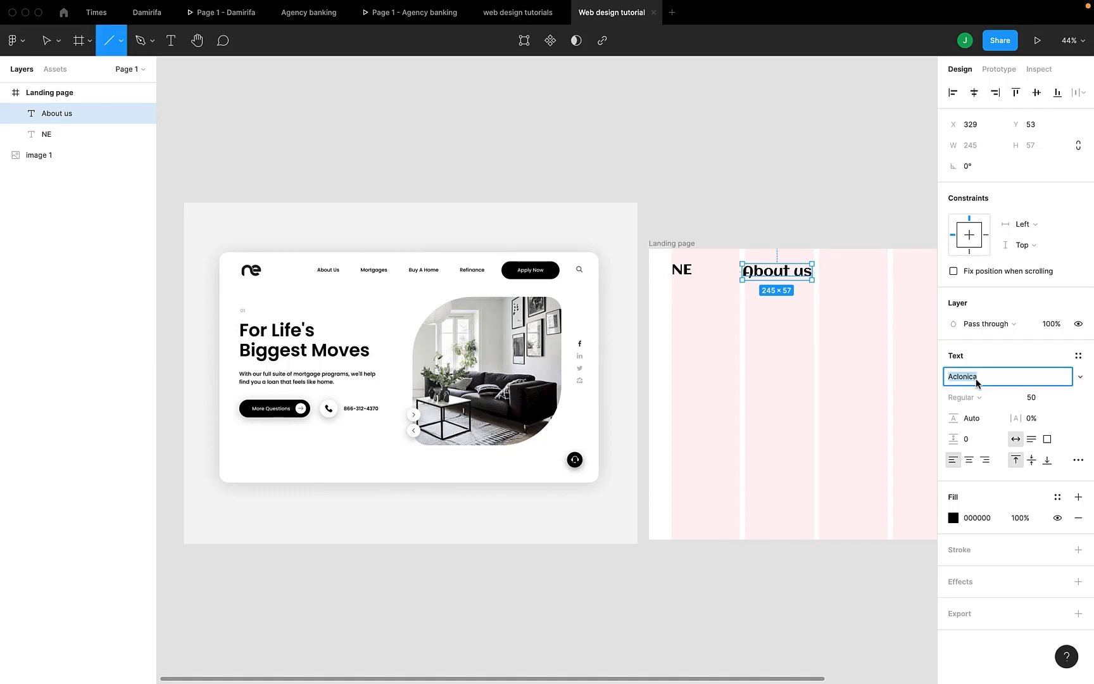
text(Gilroy)
key(Return)
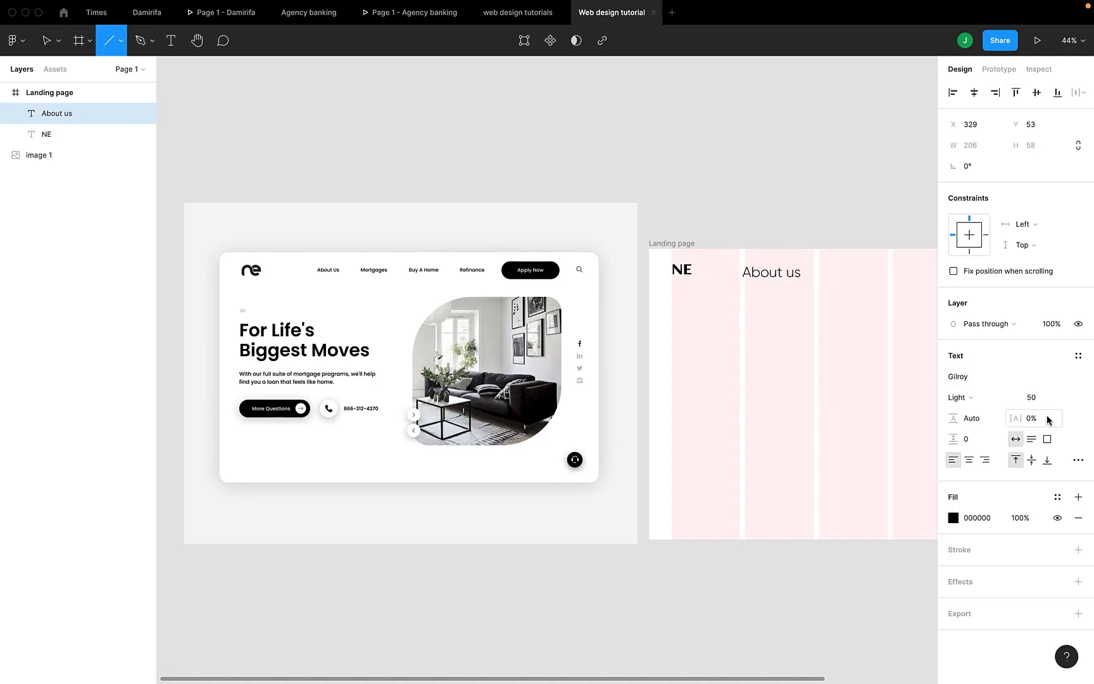
click(1032, 397)
text(20)
key(Return)
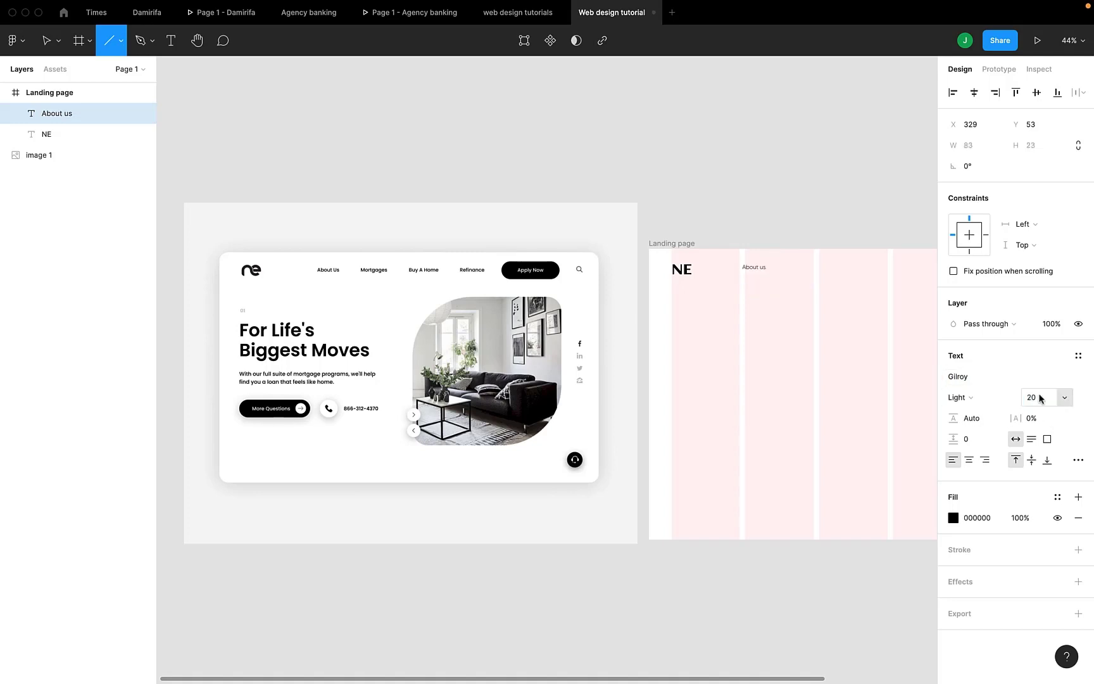
click(991, 401)
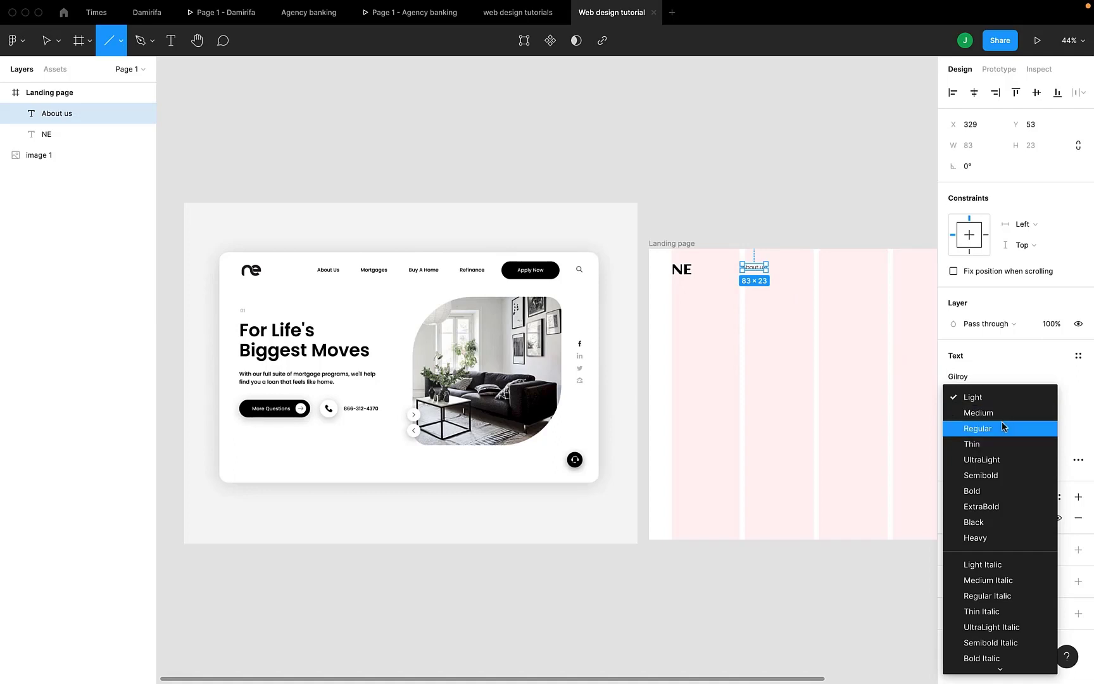
click(985, 474)
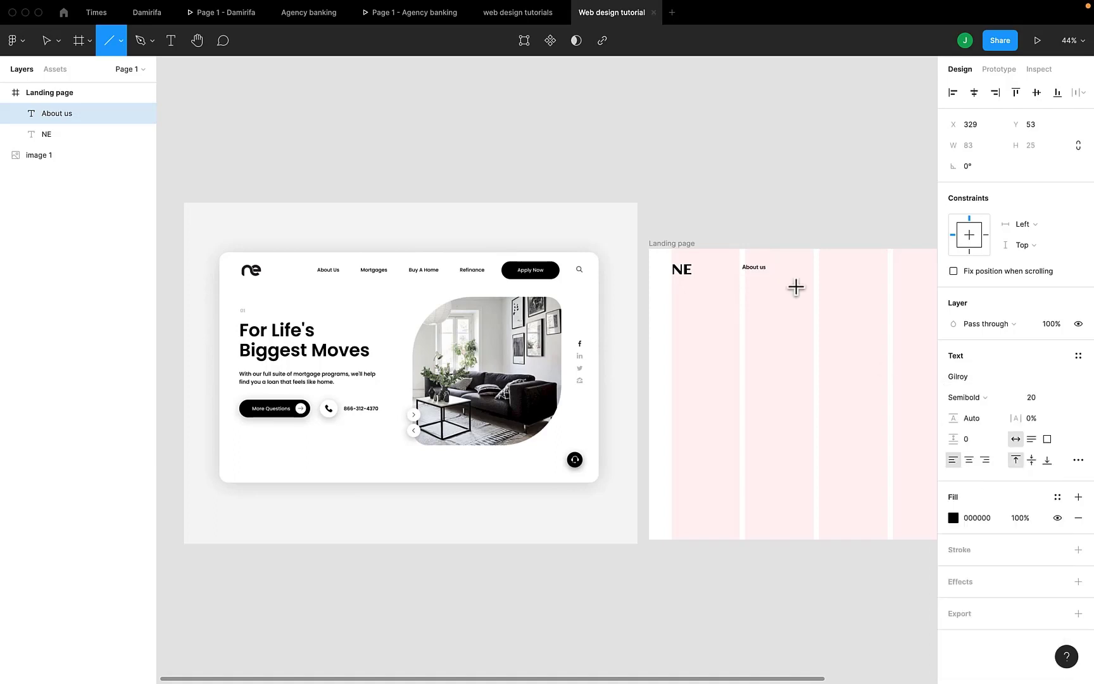
Move the About us text further into the second grid column, to X 421 and Y 65
scroll(795, 288, right, 2)
scroll(796, 288, up, 3)
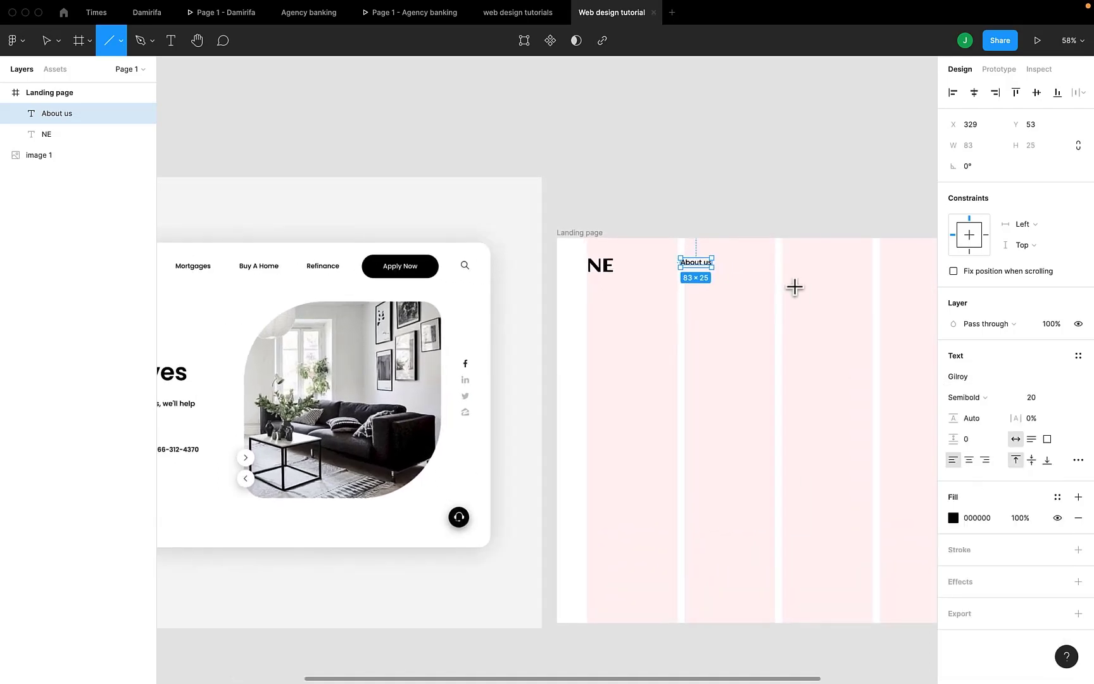
scroll(795, 287, down, 2)
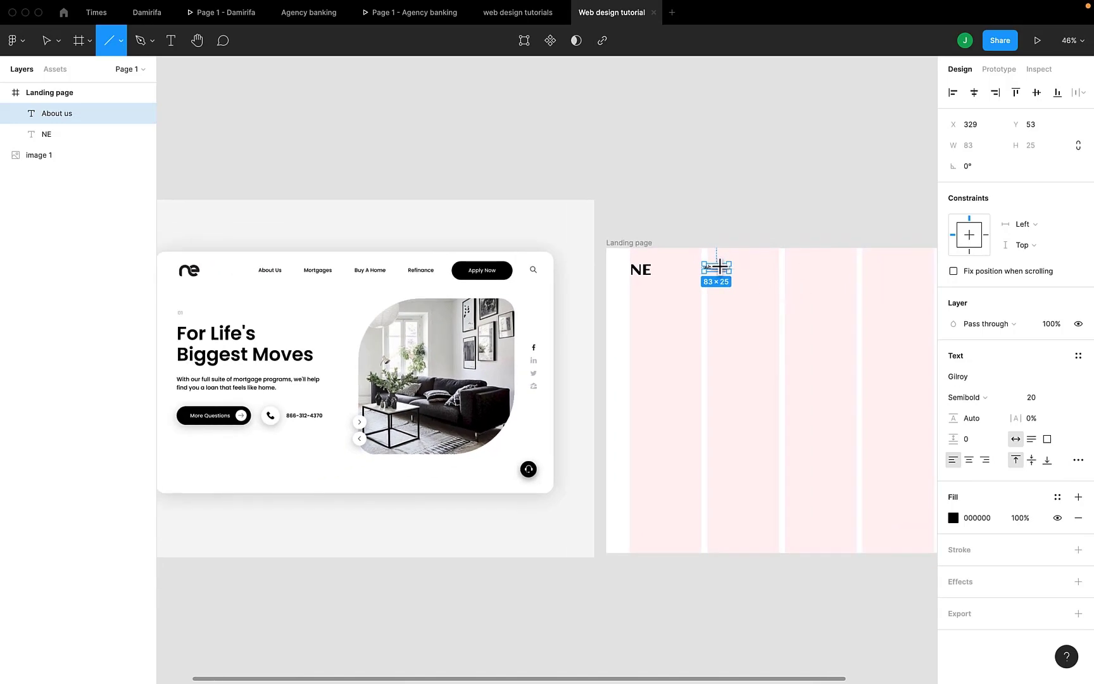
key(v)
drag(720, 276, 747, 282)
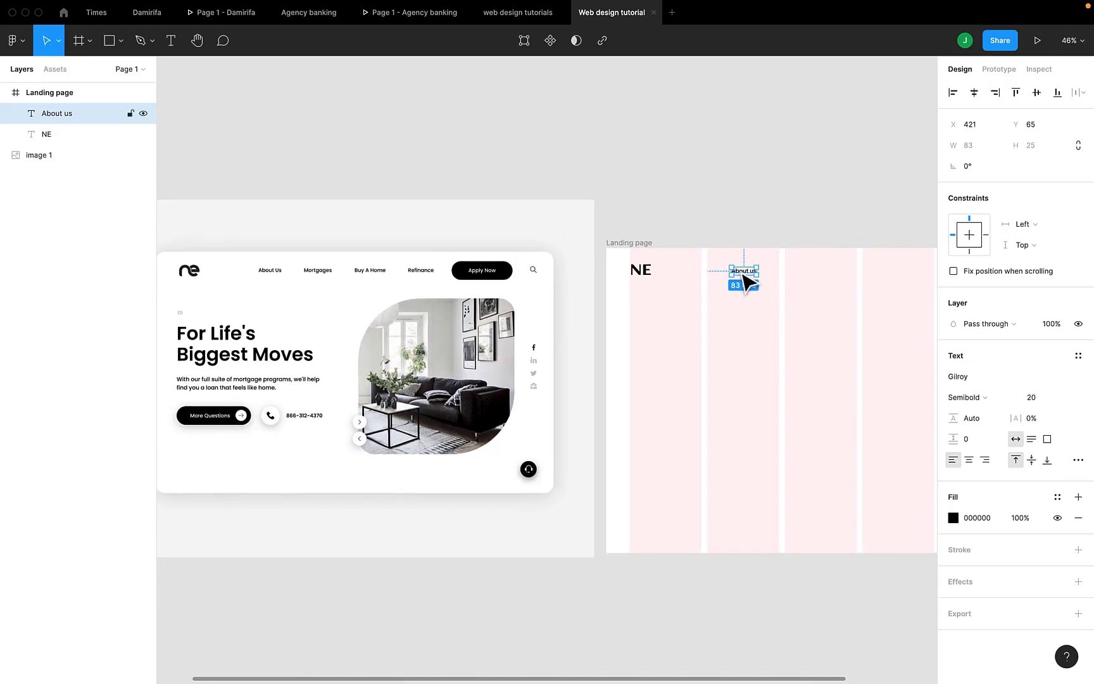
Set the About us text's font size to 22
click(1037, 404)
text(22)
key(Return)
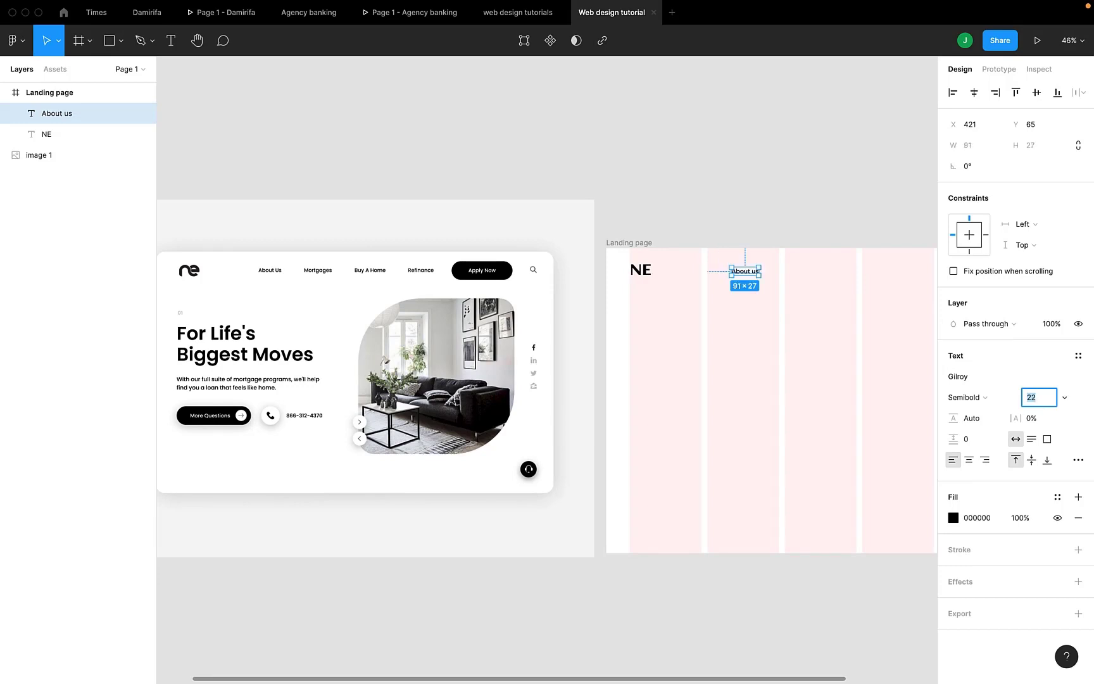
click(822, 323)
scroll(822, 329, right, 2)
scroll(822, 329, down, 1)
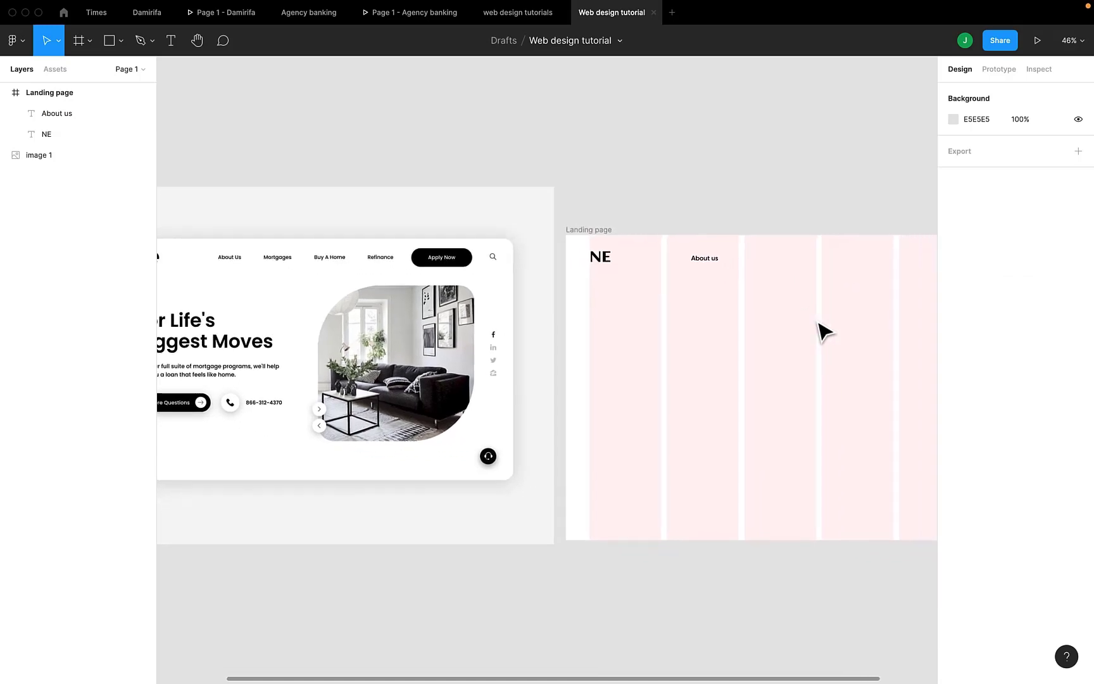
Duplicate the About us text and place the copy to its right on the same line, at X 557 and Y 65
click(712, 264)
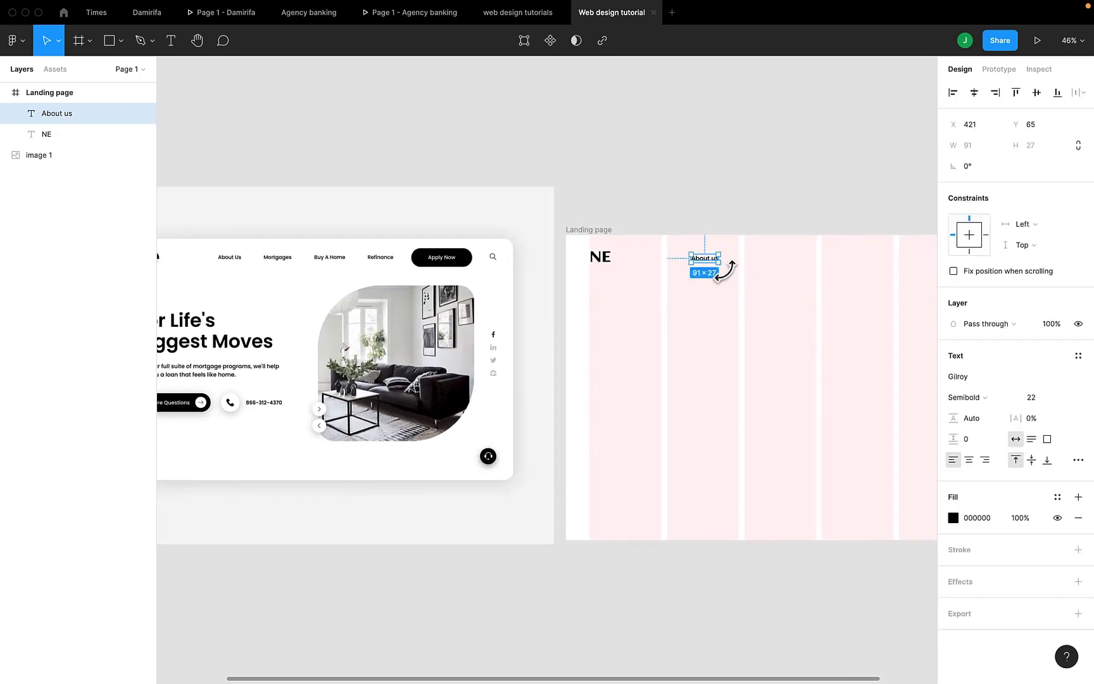
click(756, 302)
click(708, 262)
key(super+d)
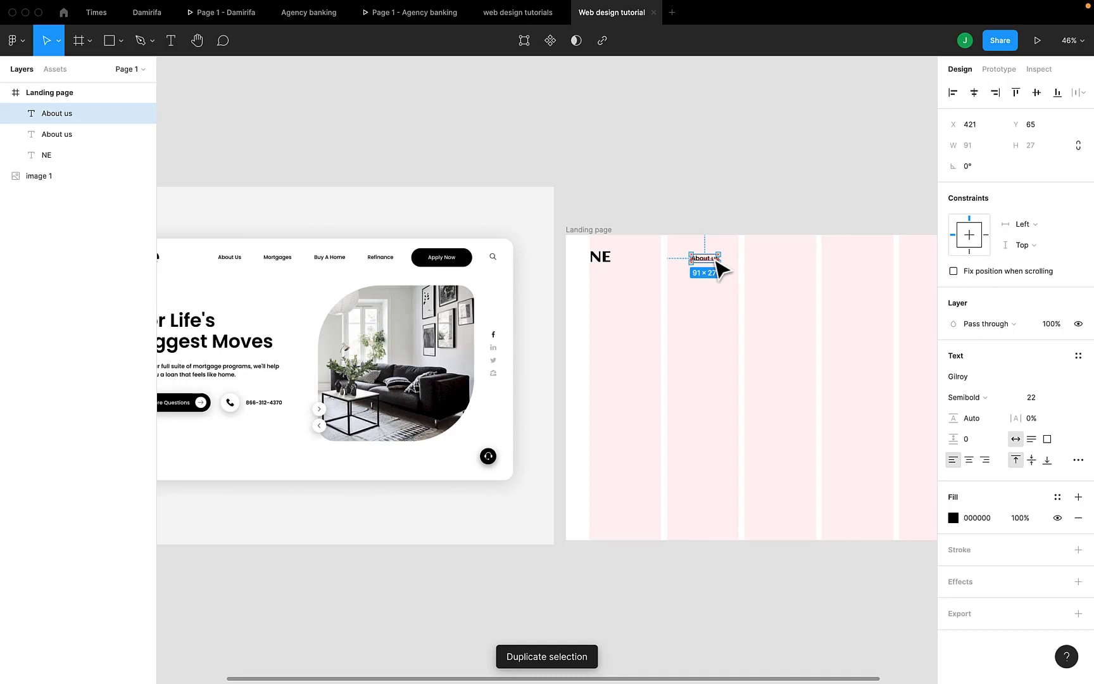
drag(714, 260, 754, 265)
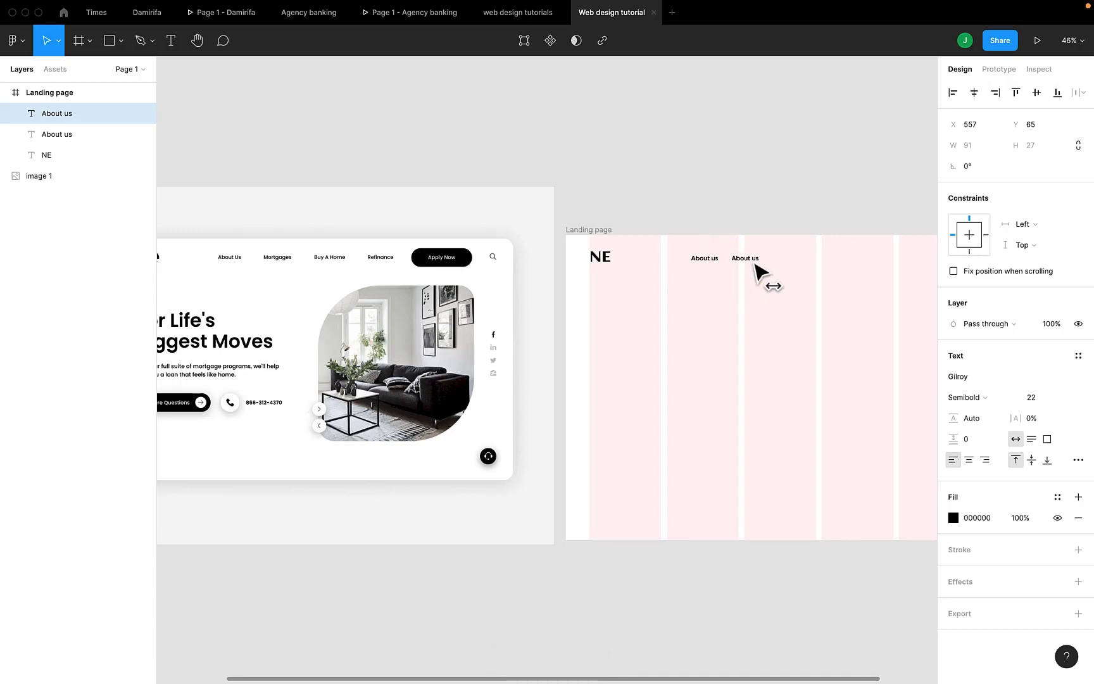
Change the wording of the copied About us link to "Mortgages"
double_click(752, 260)
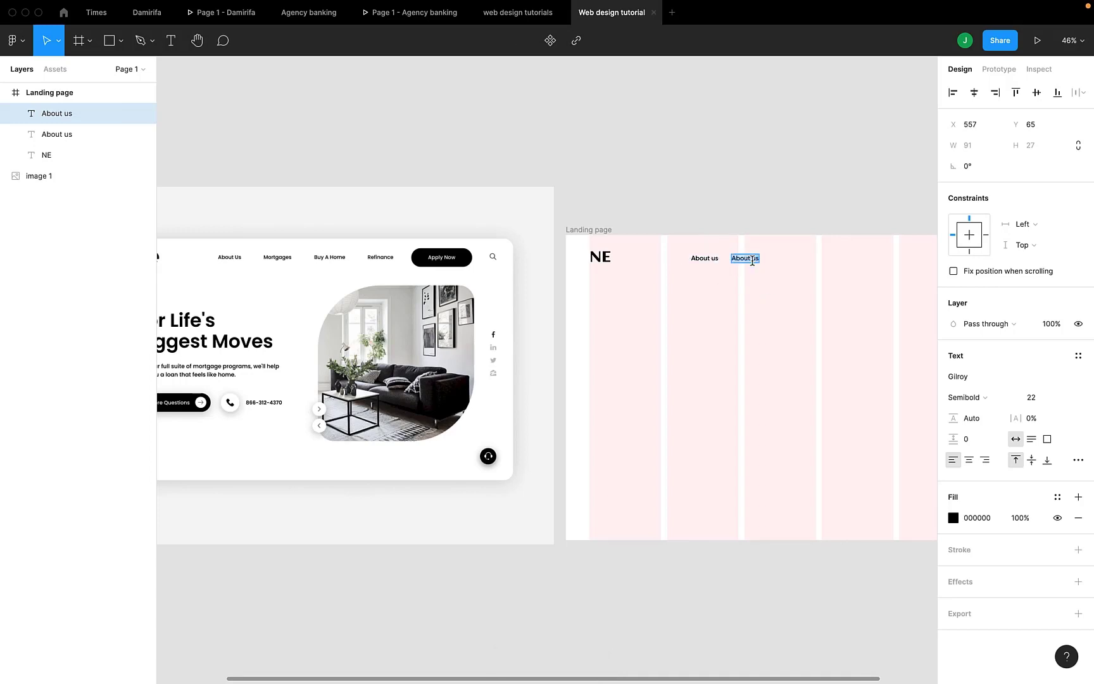
text(Mortag)
key(BackSpace)
key(BackSpace)
key(BackSpace)
text(gages)
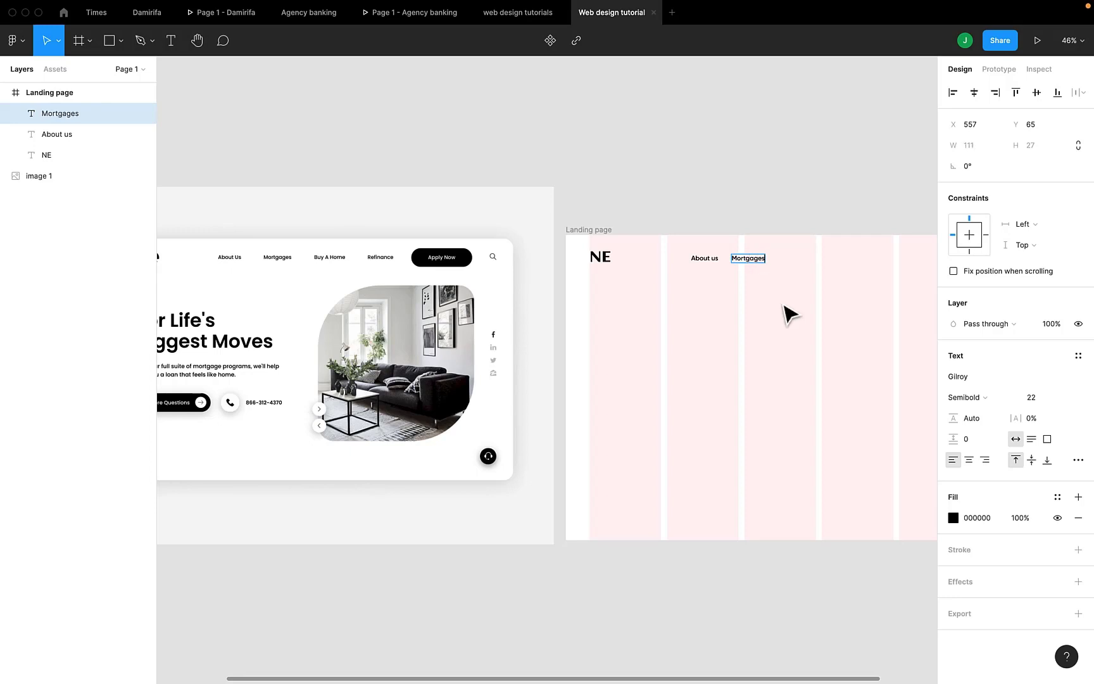
key(ctrl+a)
key(Escape)
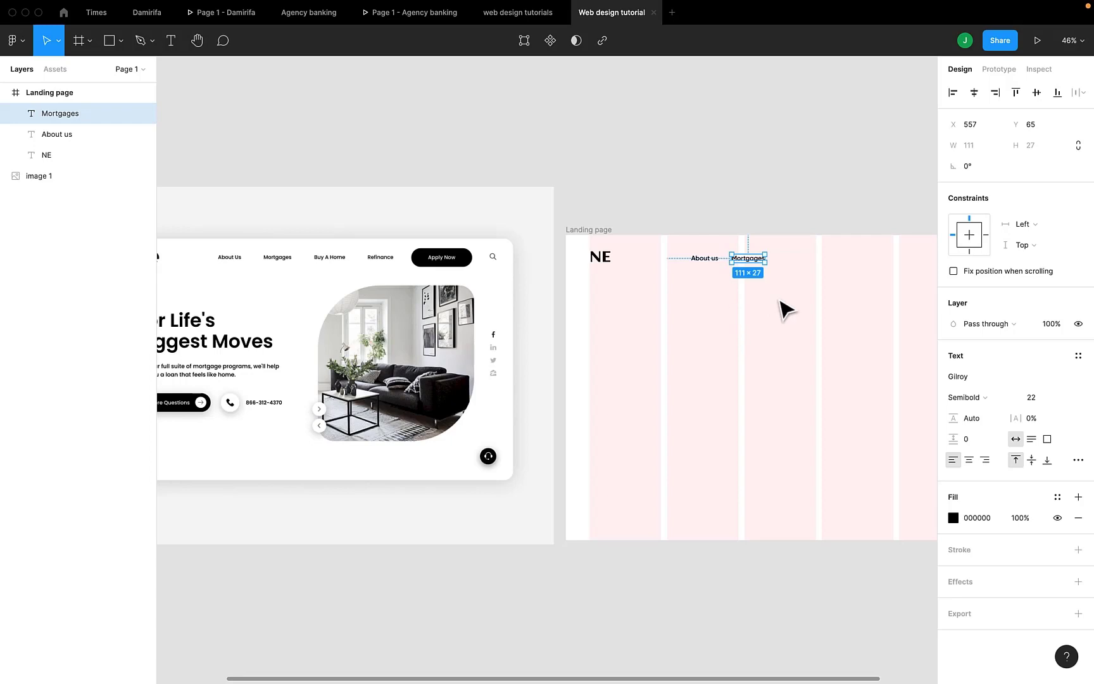
Duplicate the Mortgages link and shift the copy horizontally to the right, to X 717
key(ctrl+d)
key(shift+Right)
key(shift+Right)
key(shift+Right)
key(shift+Right)
key(shift+Right)
key(shift+Right)
key(shift+Right)
key(shift+Right)
key(shift+Right)
key(shift+Right)
key(shift+Right)
key(shift+Right)
key(shift+Right)
key(shift+Right)
key(shift+Right)
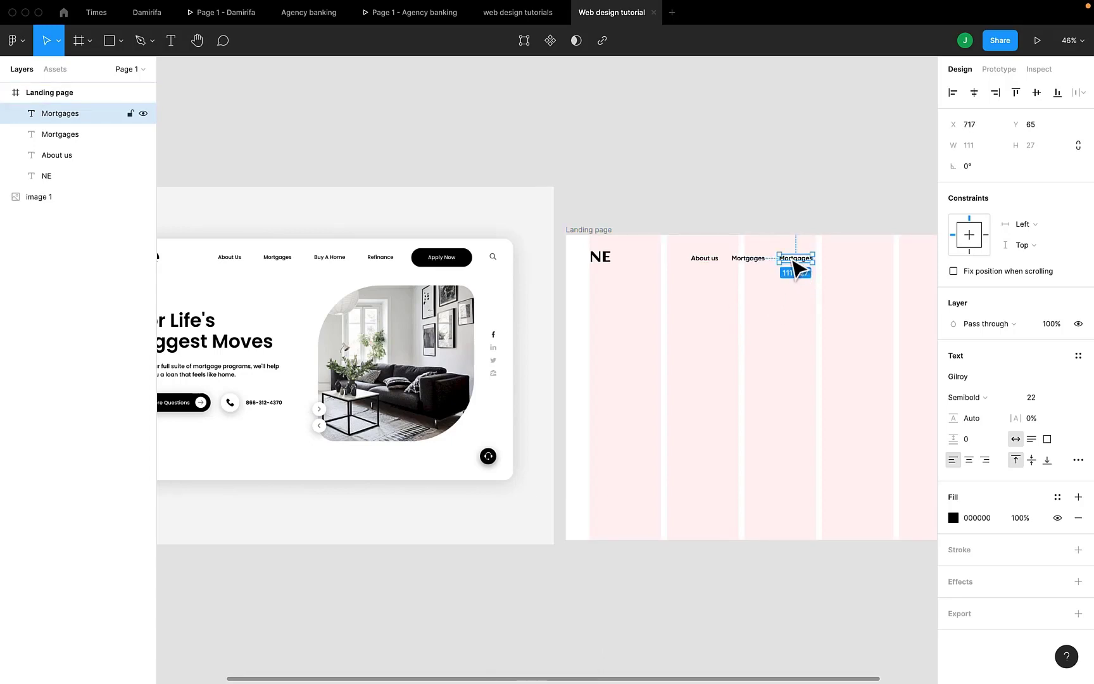
Change the wording of the copied Mortgages link to "Buy A Home"
double_click(795, 259)
text(Buy)
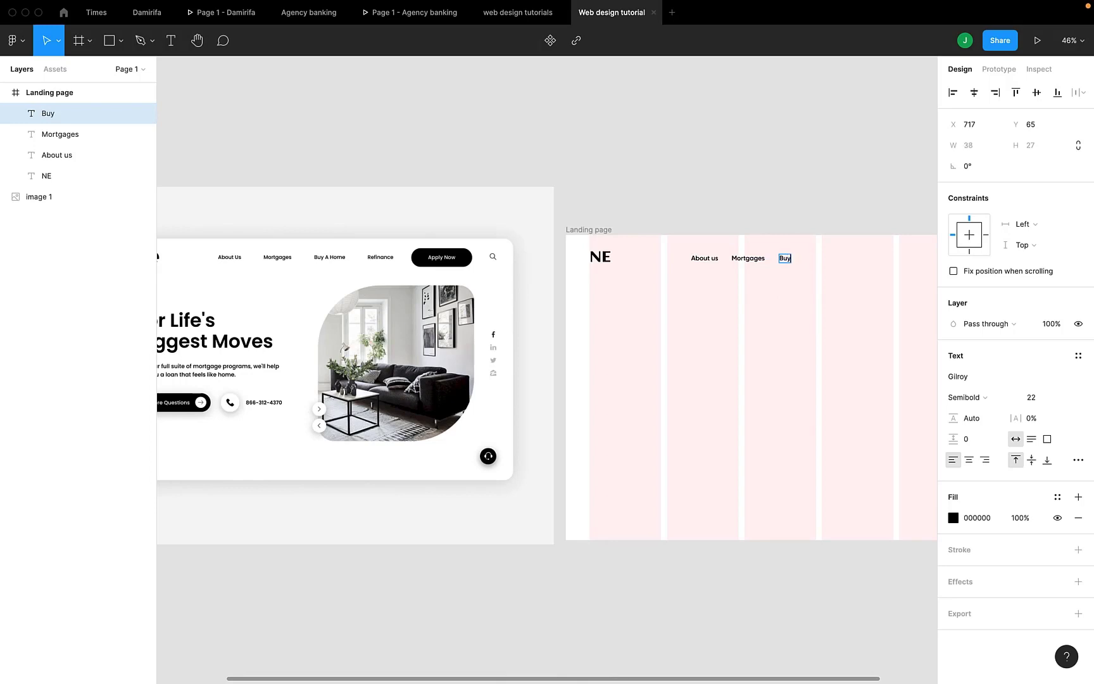
text( A Home)
key(Escape)
Duplicate the Buy A Home link and shift the copy horizontally to the right, to X 897
key(ctrl+d)
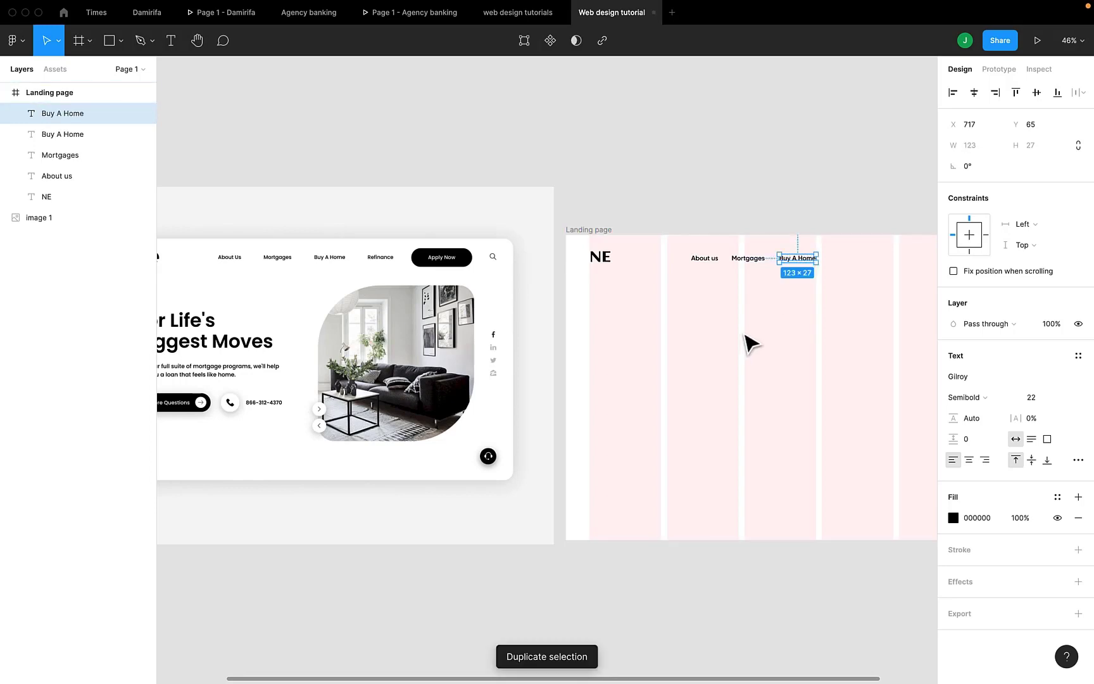
key(shift+Right)
key(shift+Right)
key(shift+Right)
key(shift+Right)
key(shift+Right)
key(shift+Right)
key(shift+Right)
key(shift+Right)
key(shift+Right)
key(shift+Right)
key(shift+Right)
key(shift+Right)
key(shift+Right)
key(shift+Right)
key(shift+Right)
key(shift+Right)
key(shift+Right)
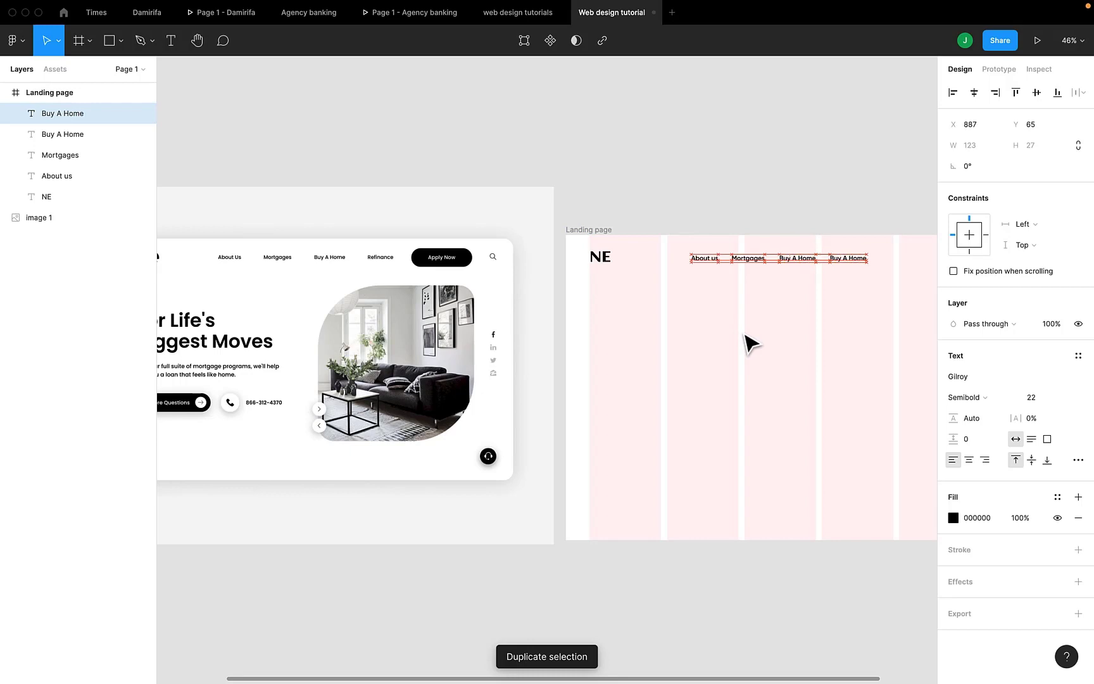
key(shift+Right)
Change the wording of the copied Buy A Home link to "Refinance"
double_click(852, 256)
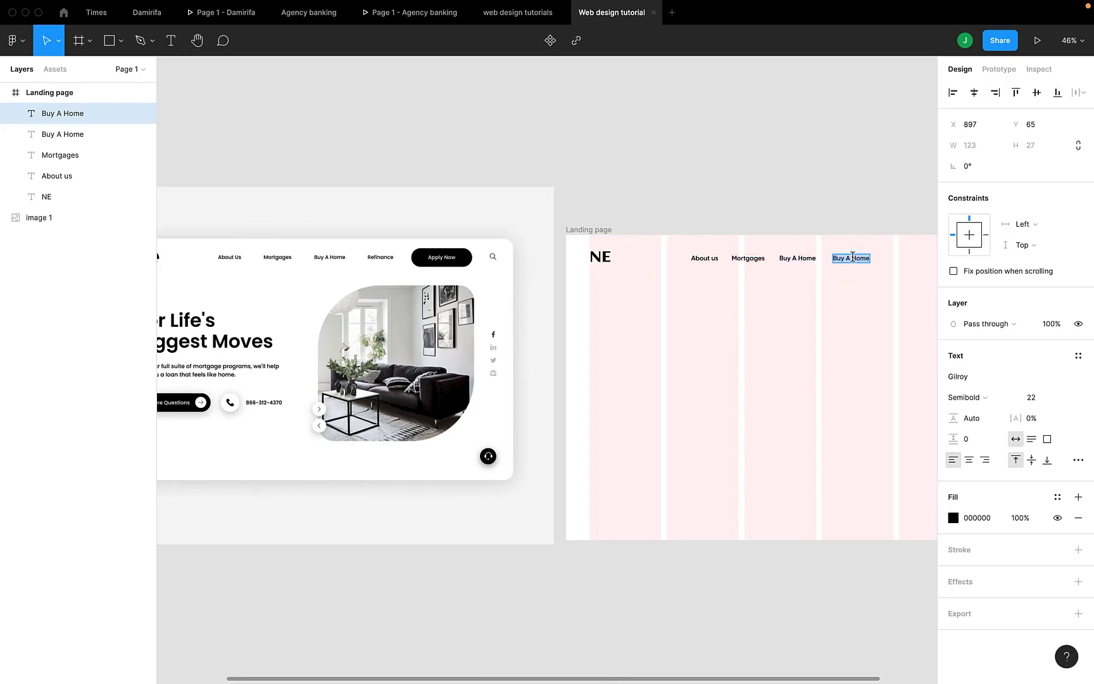
text(Refinance)
scroll(854, 291, right, 2)
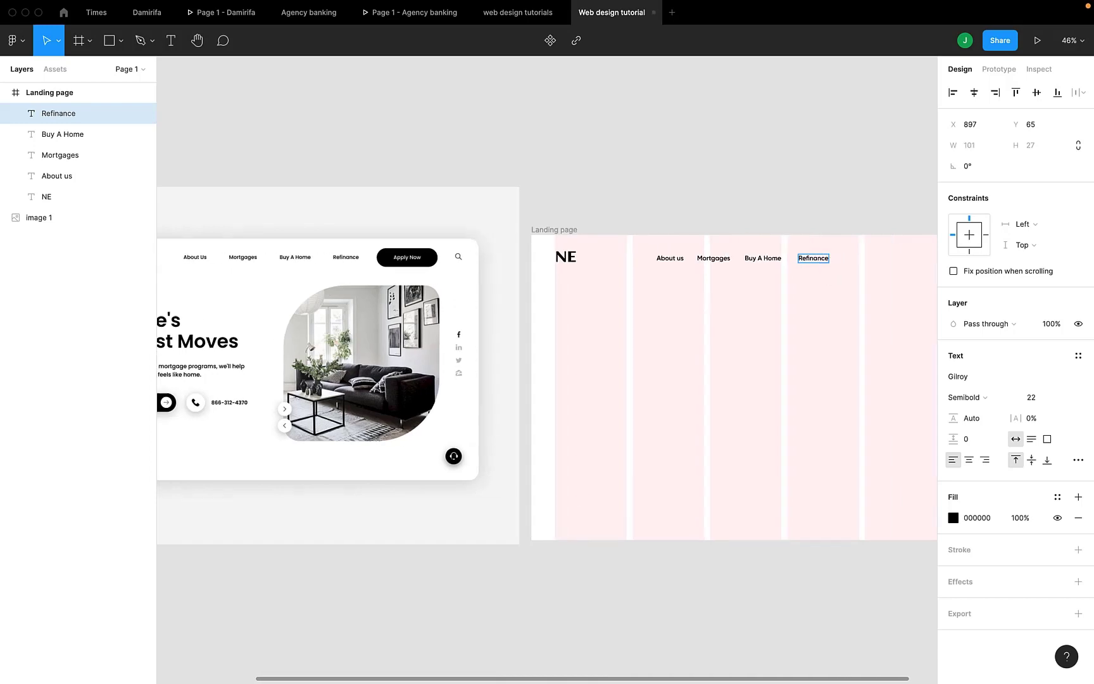
key(Escape)
Even out the spacing between the Refinance, Buy A Home, Mortgages and About us links with Tidy up
shift+click(737, 252)
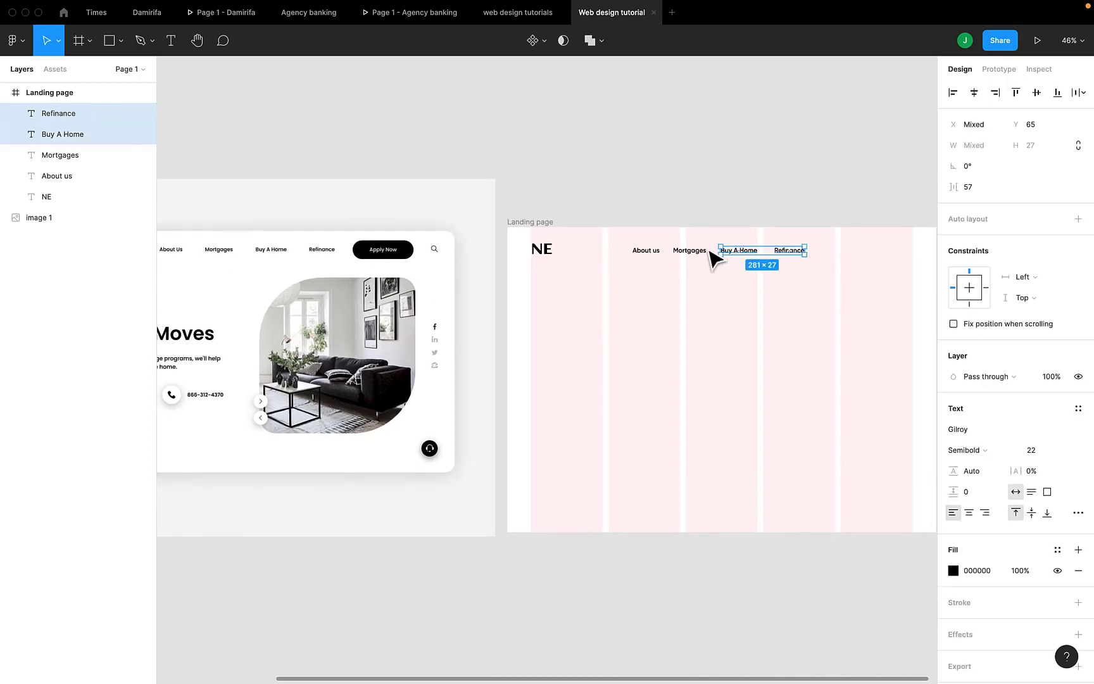
shift+click(694, 252)
shift+click(647, 254)
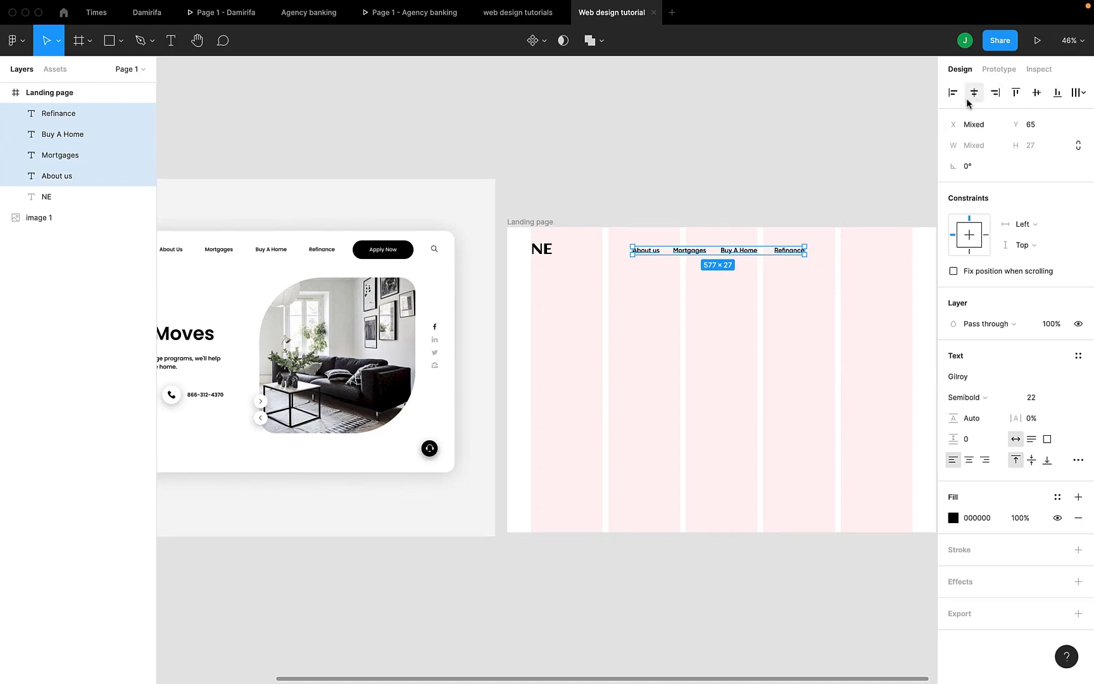
click(1074, 94)
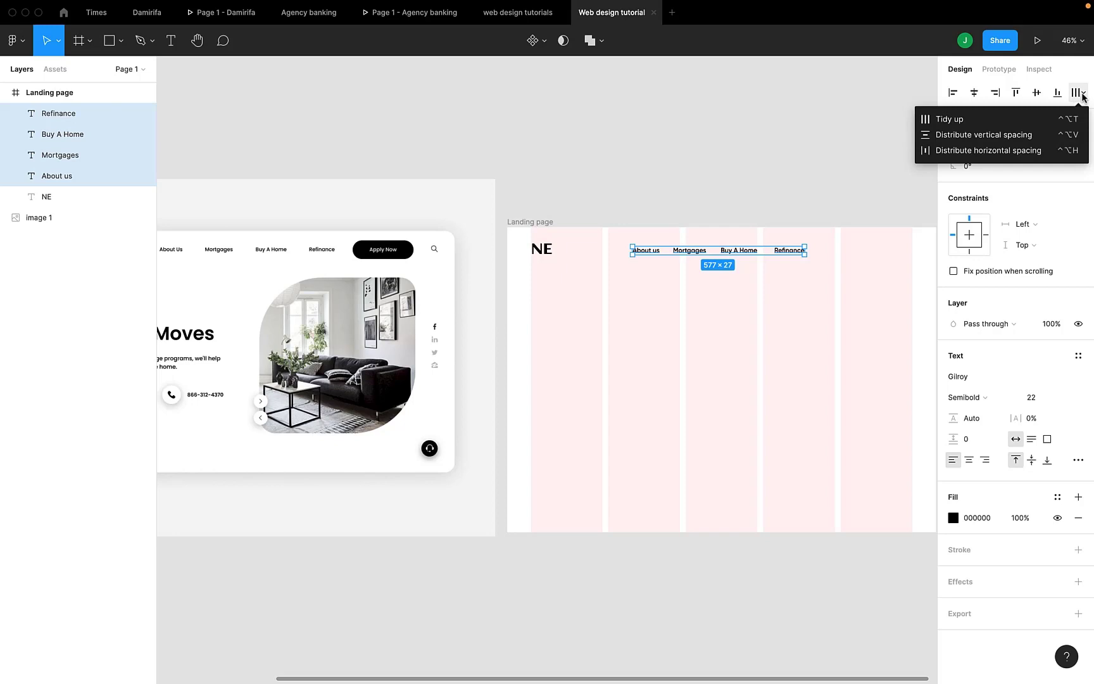
click(993, 120)
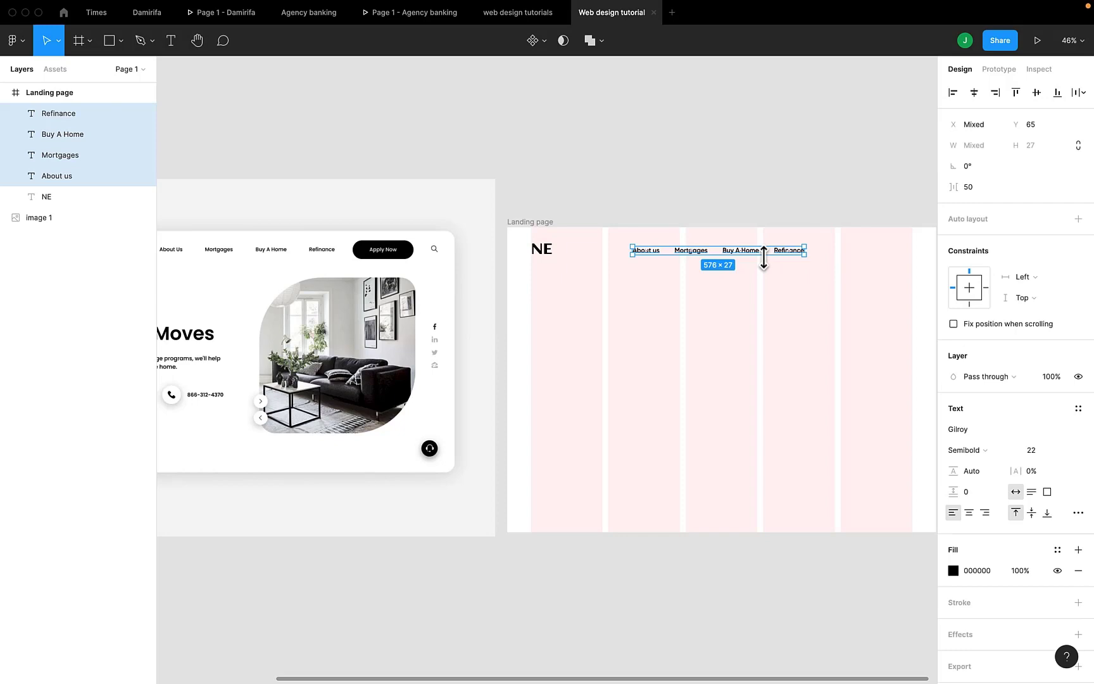
Set the horizontal spacing between the four navigation links to 60
scroll(674, 275, left, 3)
scroll(674, 275, up, 1)
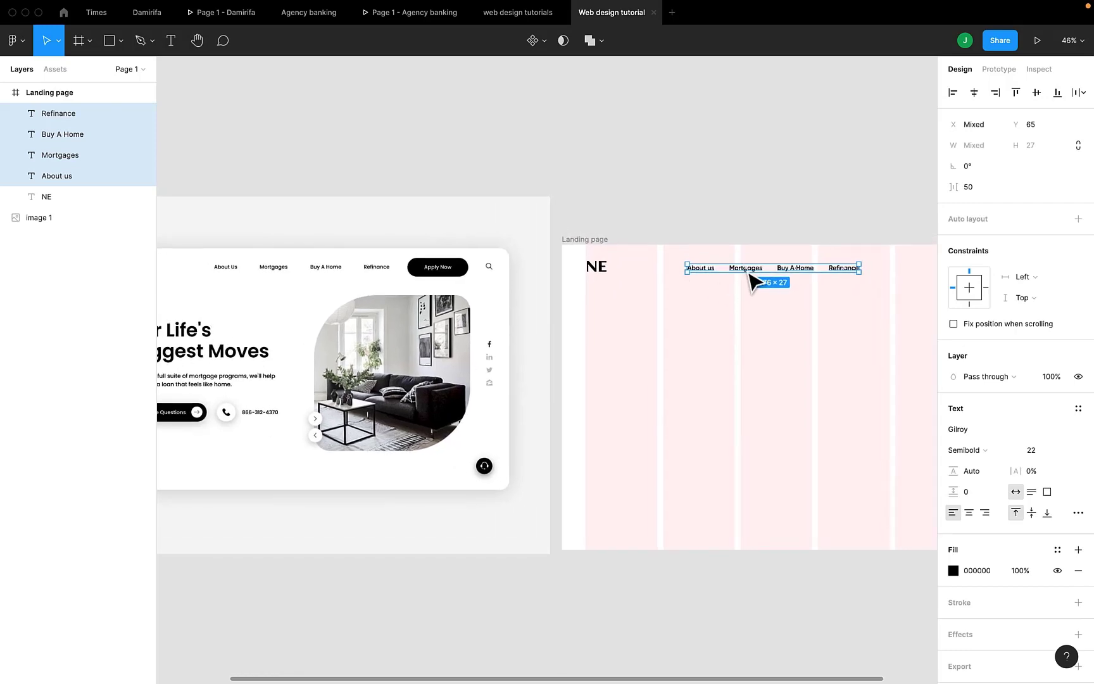
click(969, 186)
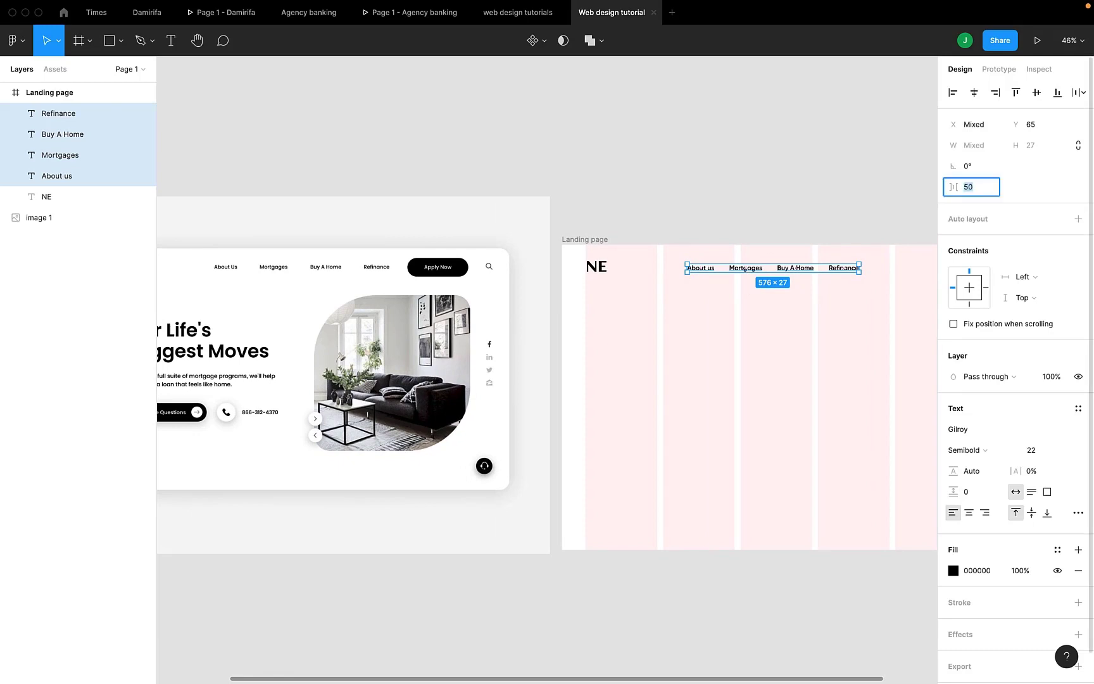
key(Up)
key(Up)
key(Up)
key(Up)
key(Up)
key(Up)
key(Up)
key(Up)
key(Up)
key(Up)
key(Up)
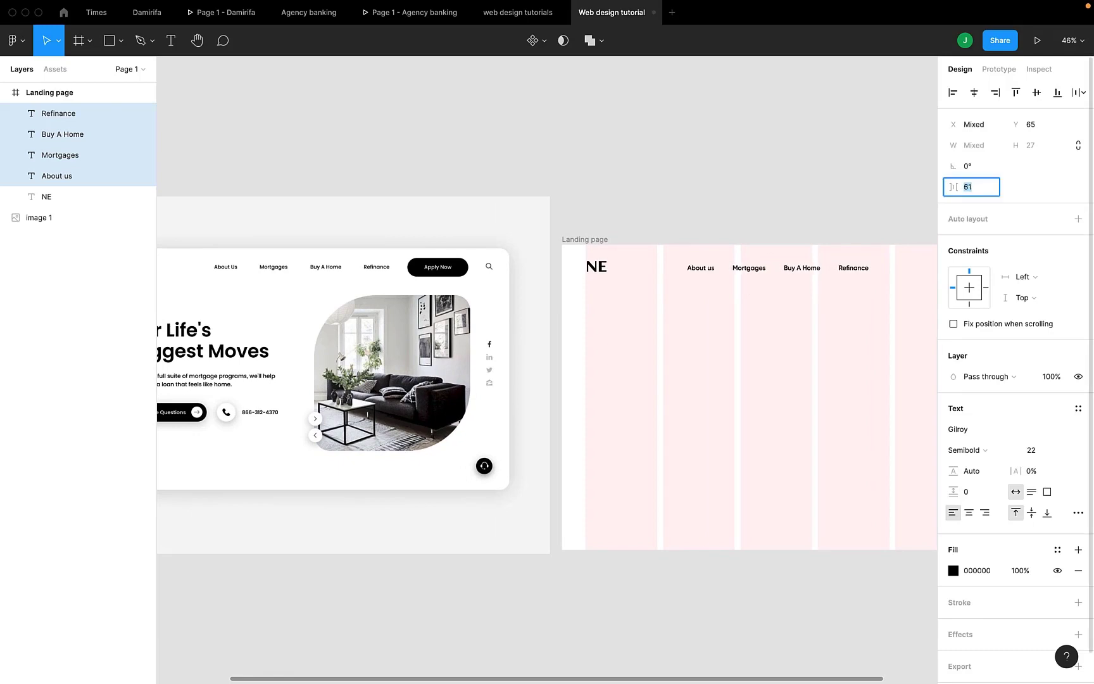
key(Up)
key(Up)
key(Up)
key(Up)
key(Up)
key(Up)
key(Up)
key(Down)
key(Down)
key(Down)
key(Down)
key(Down)
key(Down)
scroll(813, 269, right, 4)
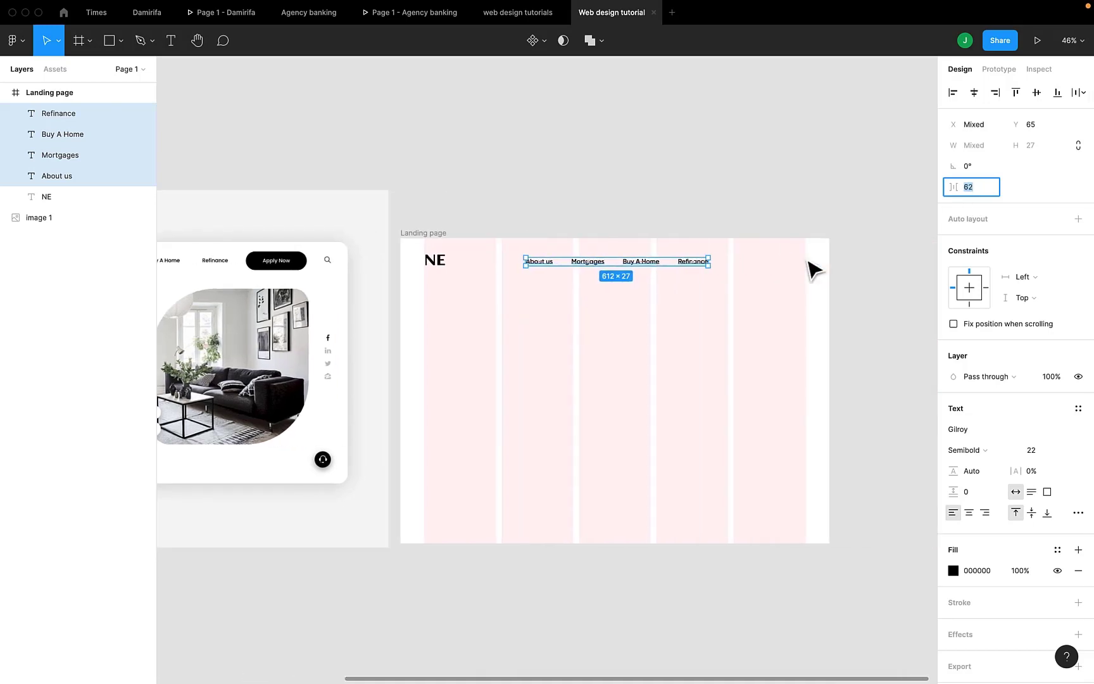
scroll(813, 269, left, 1)
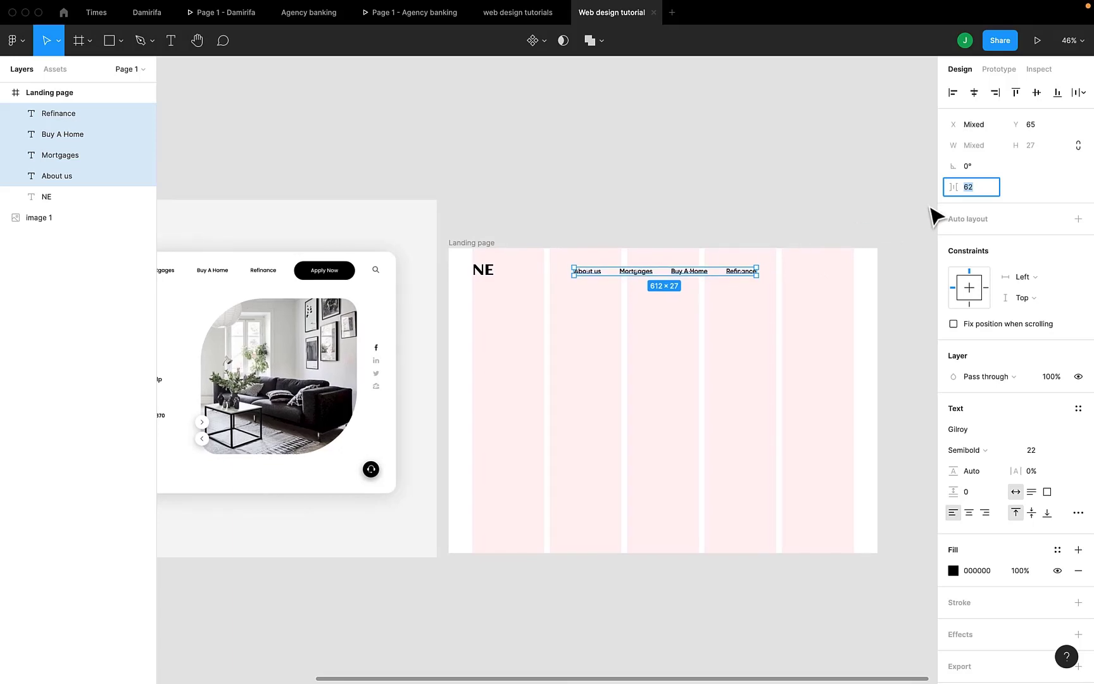
key(Down)
key(Down)
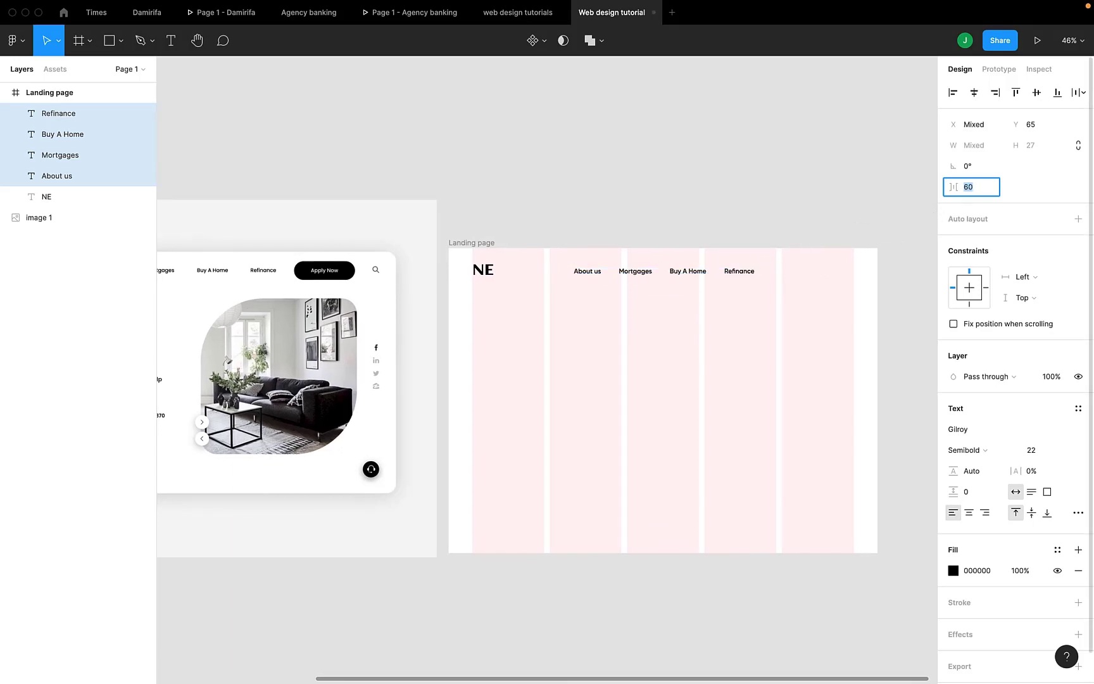
key(Escape)
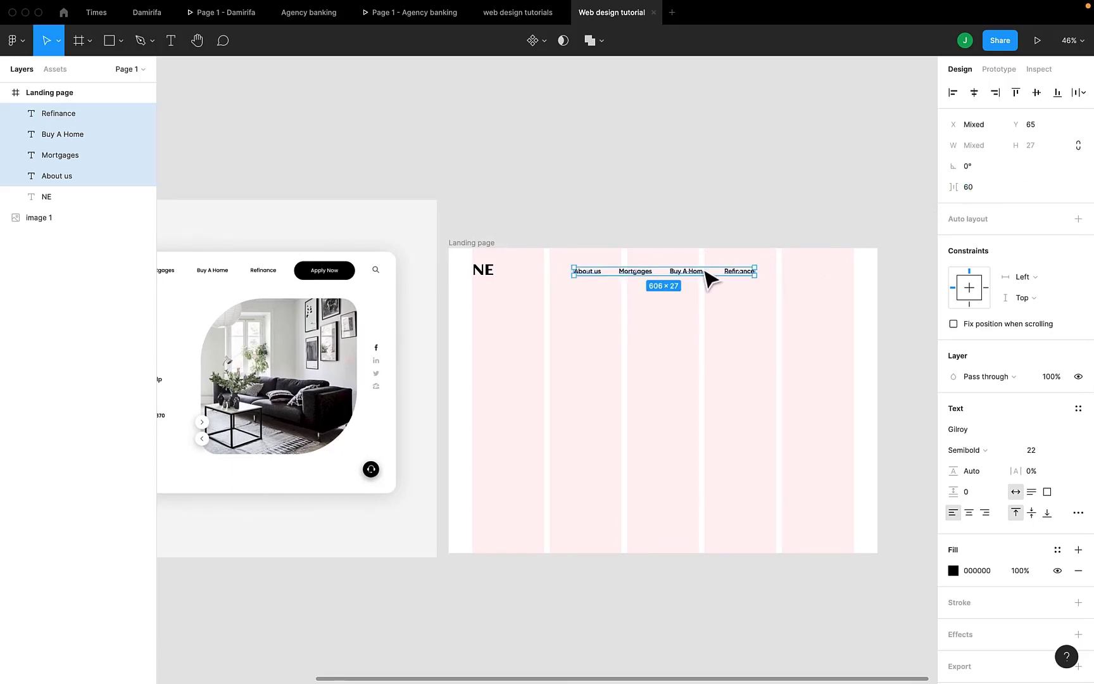
Nudge the four selected navigation links slightly to the left along the navigation bar
drag(698, 276, 694, 276)
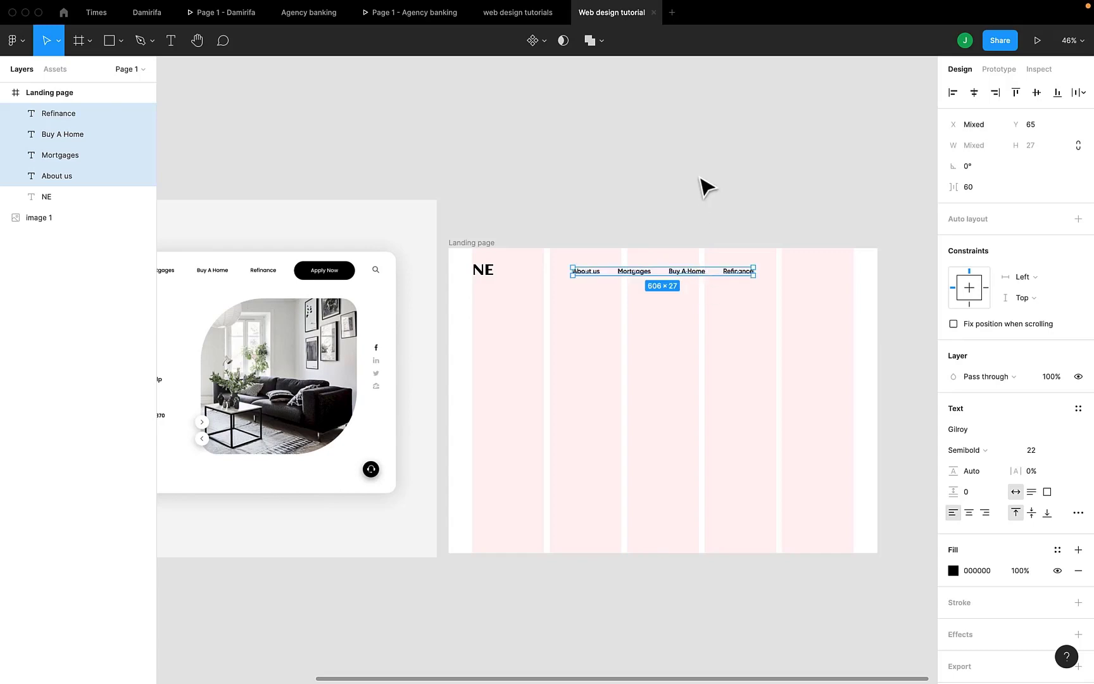
click(966, 451)
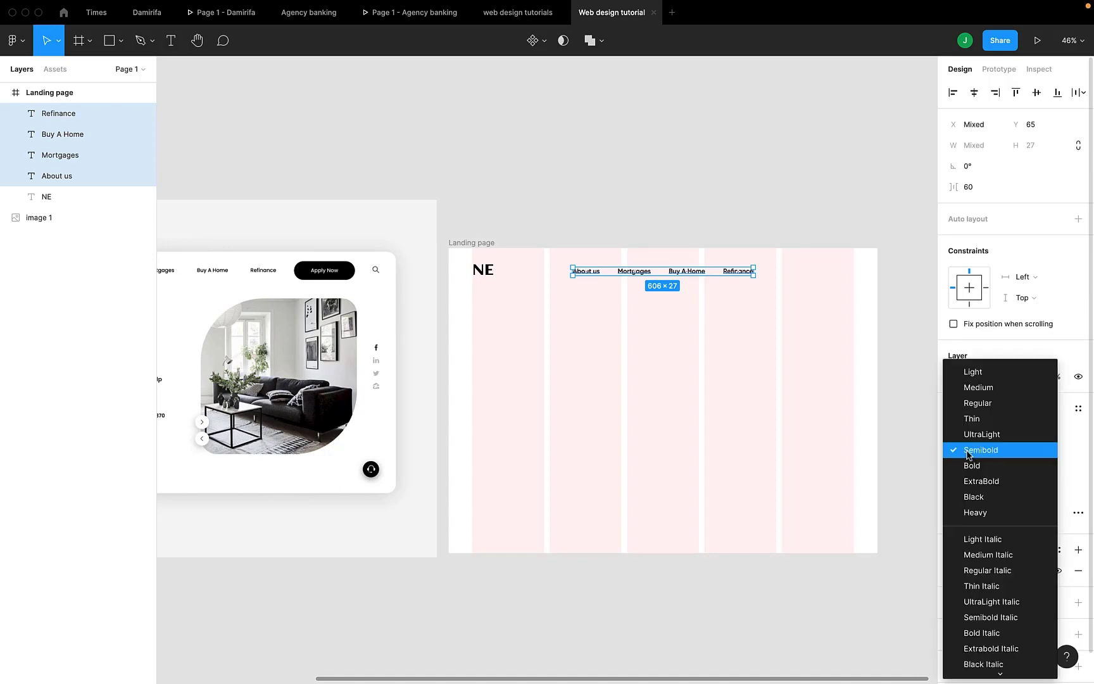
click(907, 183)
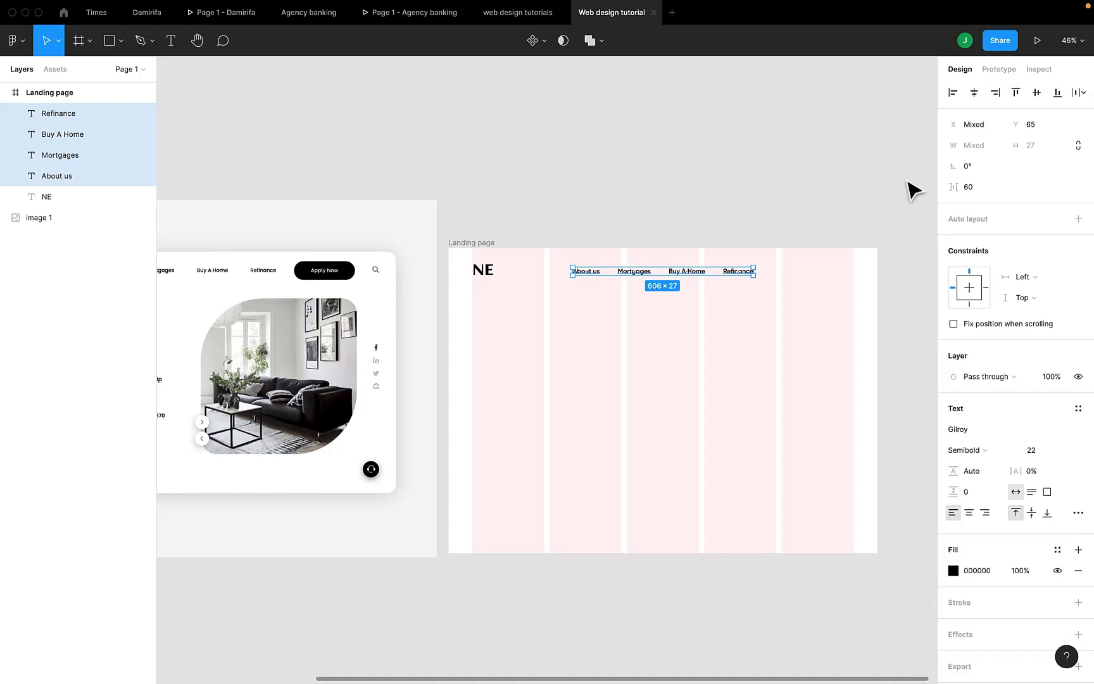
Set the fill opacity of the four navigation links to 70% and compare them with the reference image
click(1020, 570)
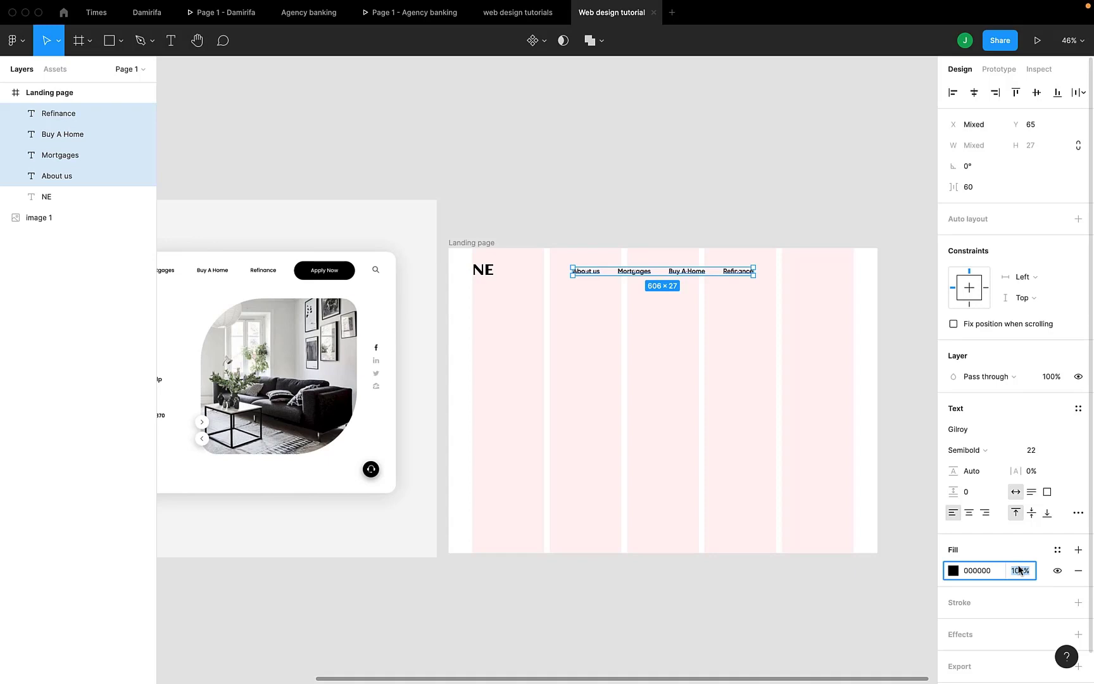
text(70)
key(Return)
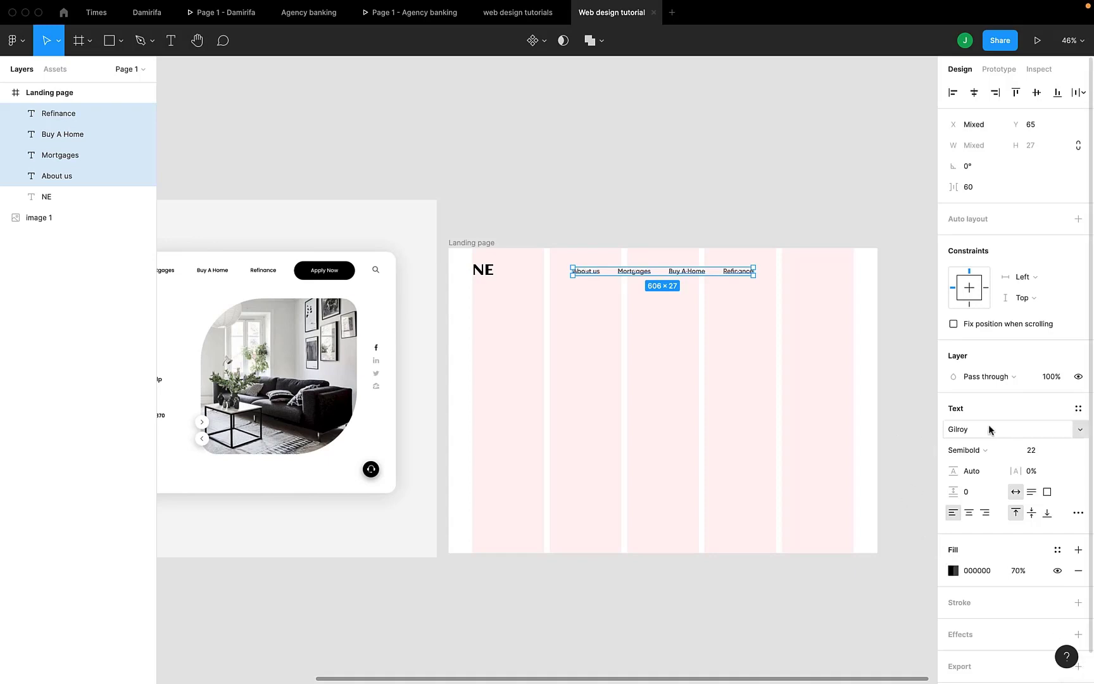
scroll(988, 424, down, 2)
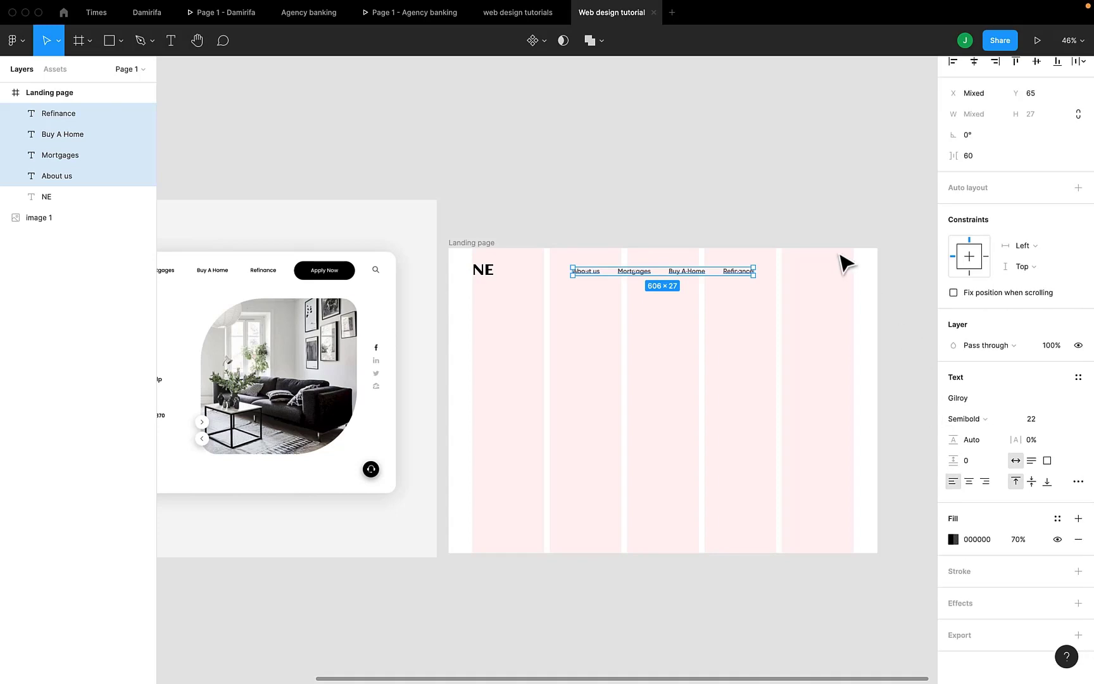
scroll(814, 258, left, 3)
scroll(813, 258, down, 1)
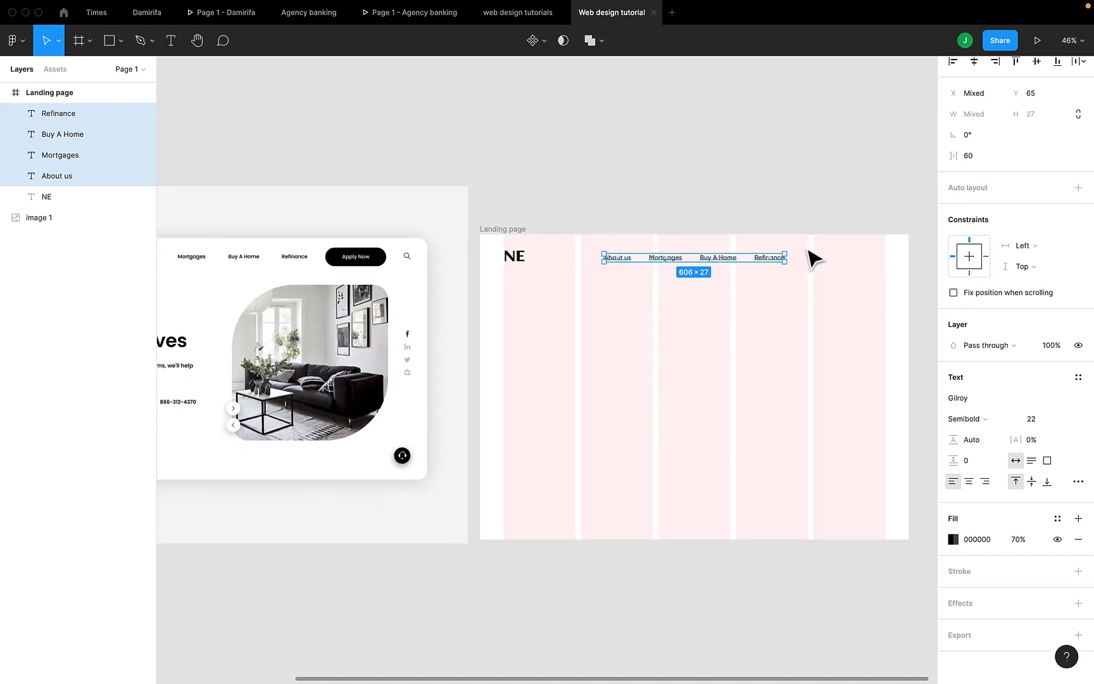
scroll(813, 258, left, 10)
scroll(813, 258, right, 3)
scroll(813, 259, up, 1)
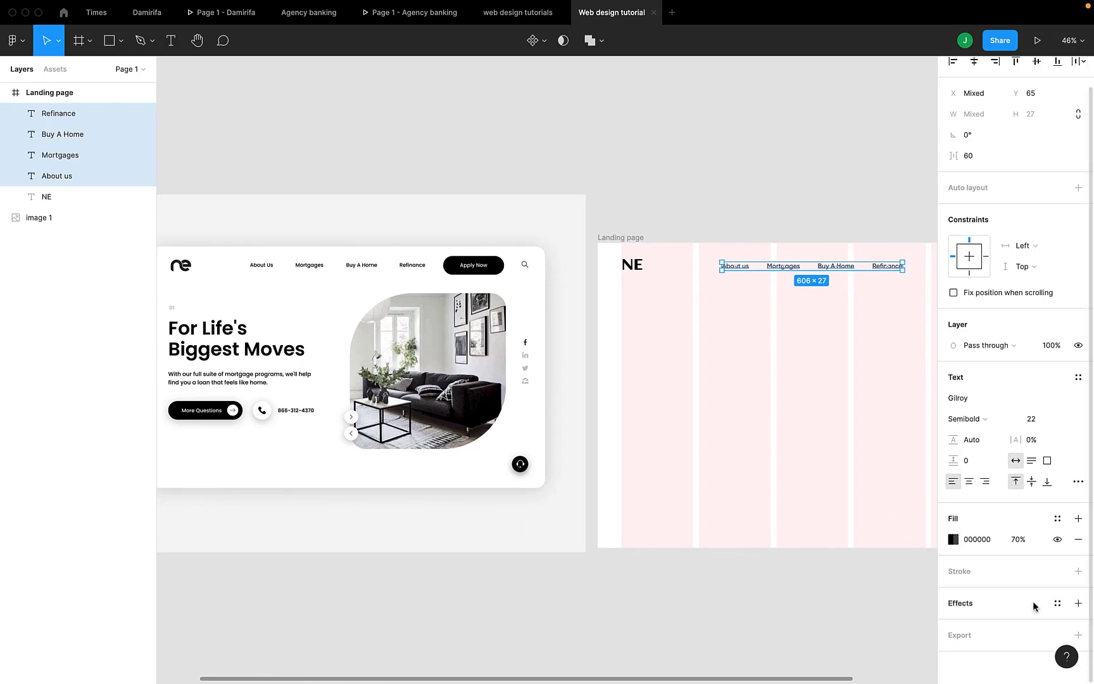
Set the fill opacity of the four navigation links to 80%
click(1019, 546)
text(80)
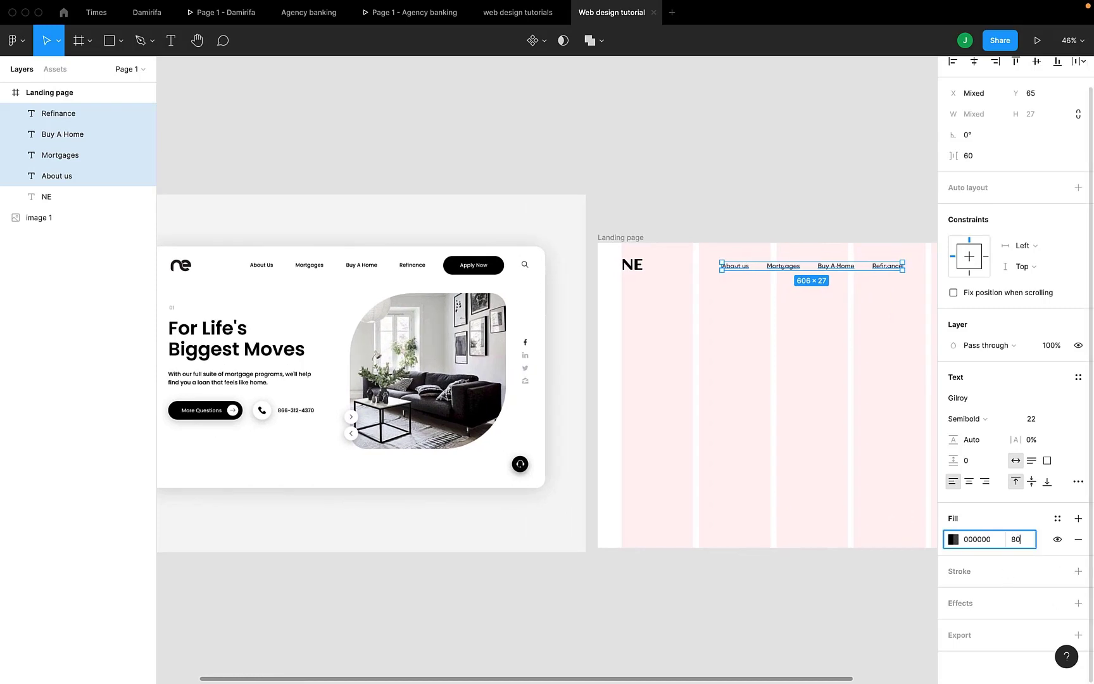
key(Return)
right_click(788, 317)
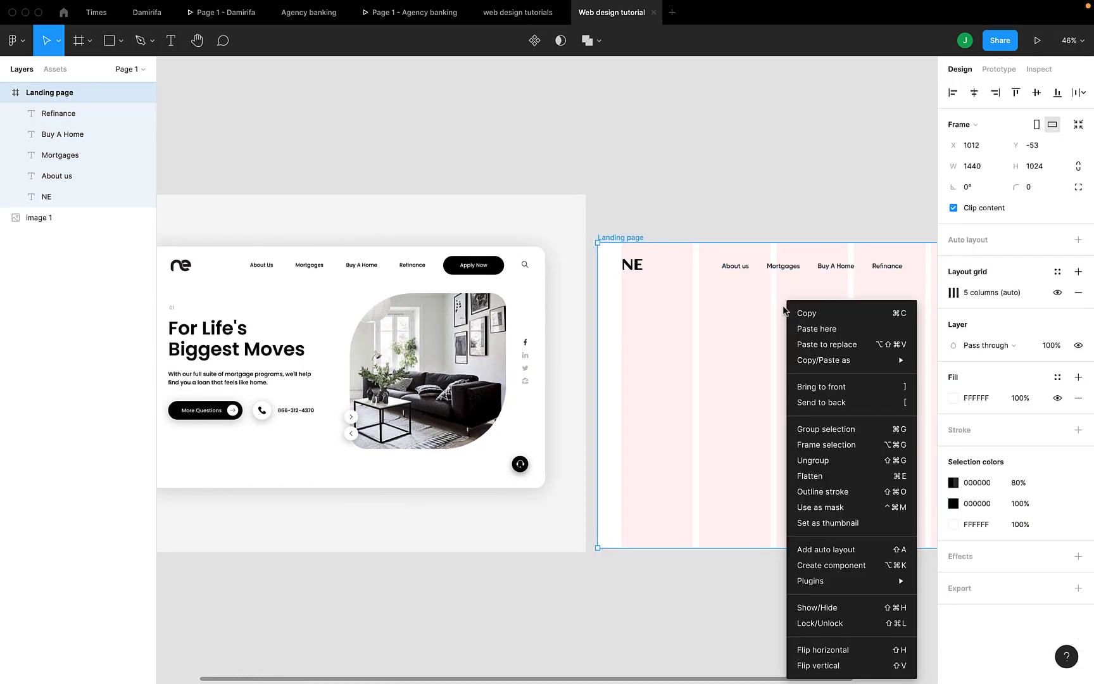
key(Escape)
scroll(741, 313, right, 3)
scroll(741, 312, up, 1)
scroll(740, 313, right, 3)
scroll(741, 313, up, 1)
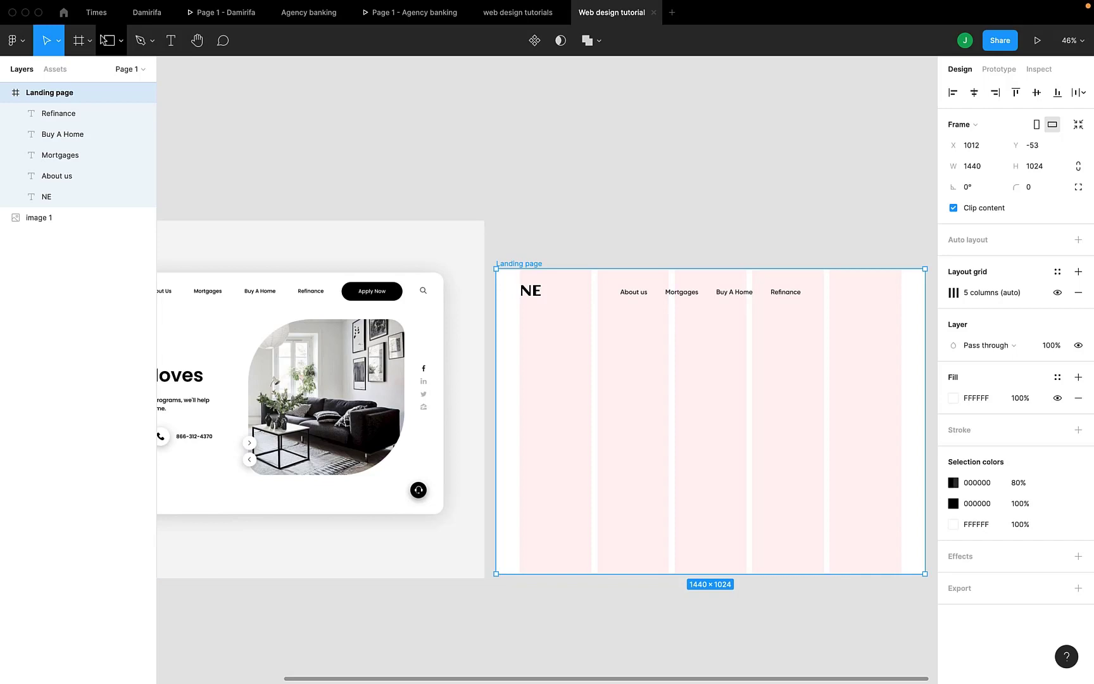
click(105, 40)
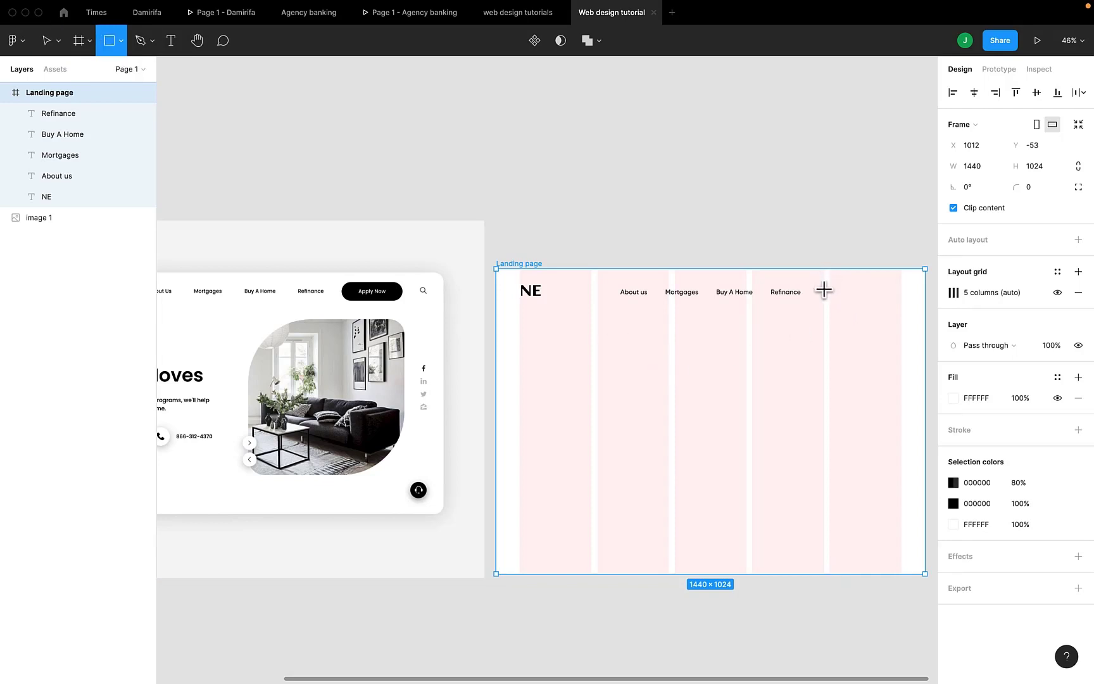
click(272, 142)
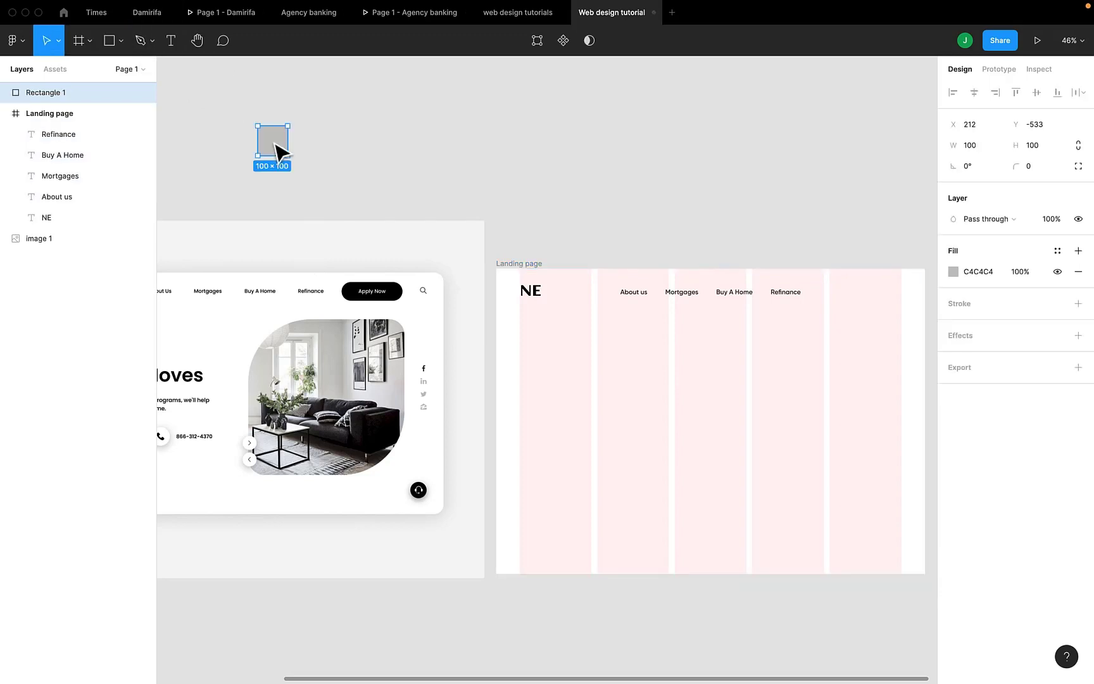
key(Delete)
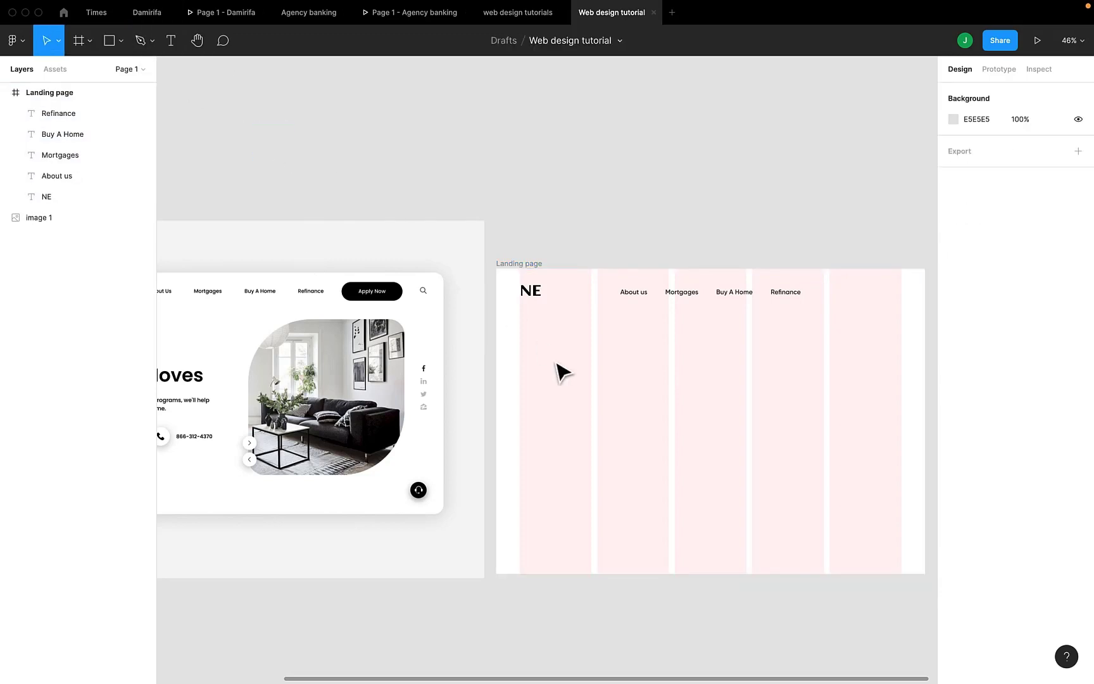
click(330, 317)
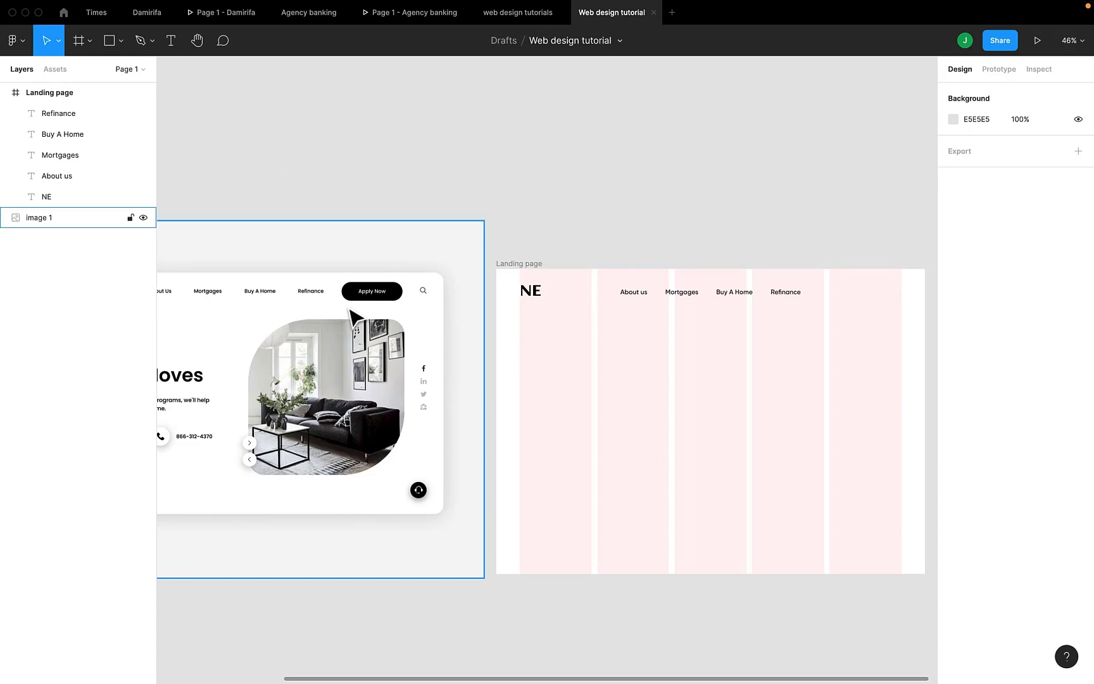
key(Escape)
Draw a rectangle just after the Refinance link and set its size to 180 wide by 60 high
click(111, 45)
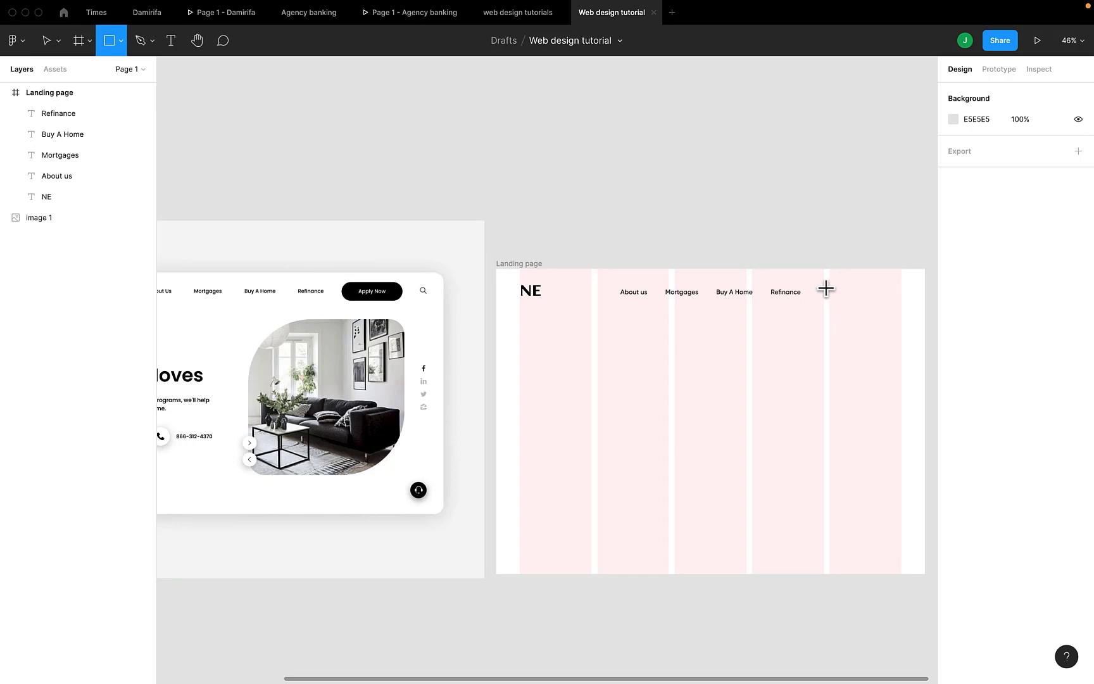
mouse_move(824, 286)
mouse_down()
mouse_move(913, 303)
mouse_move(869, 294)
mouse_move(869, 308)
mouse_move(837, 290)
mouse_move(839, 300)
mouse_move(871, 292)
mouse_up()
click(1050, 146)
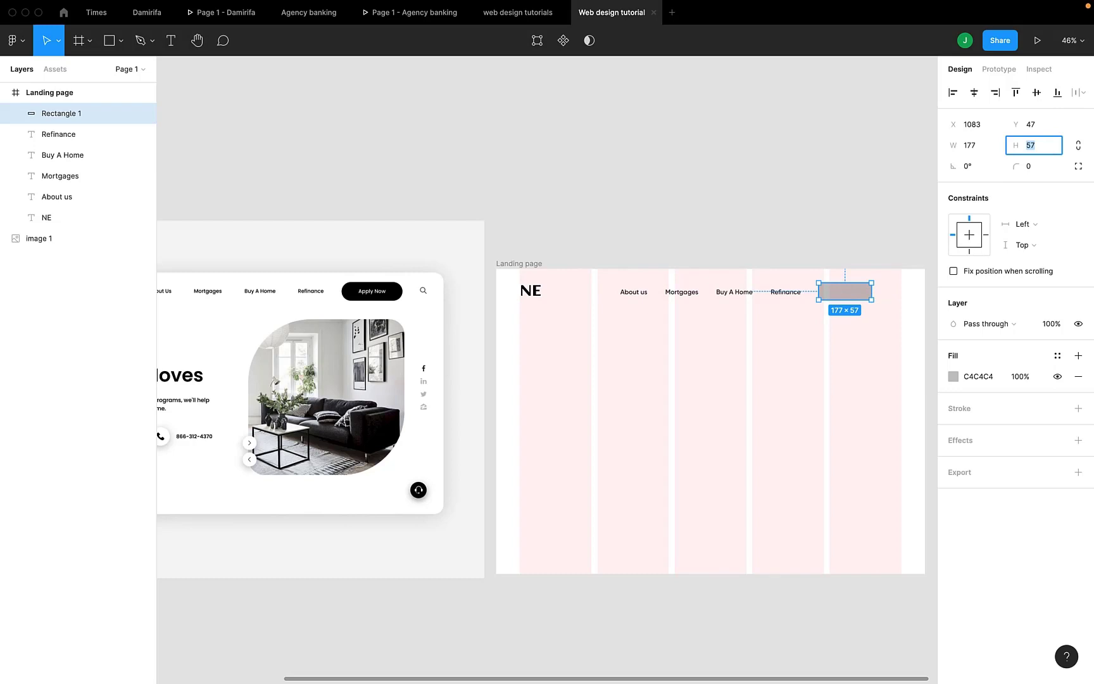
key(Up)
key(Up)
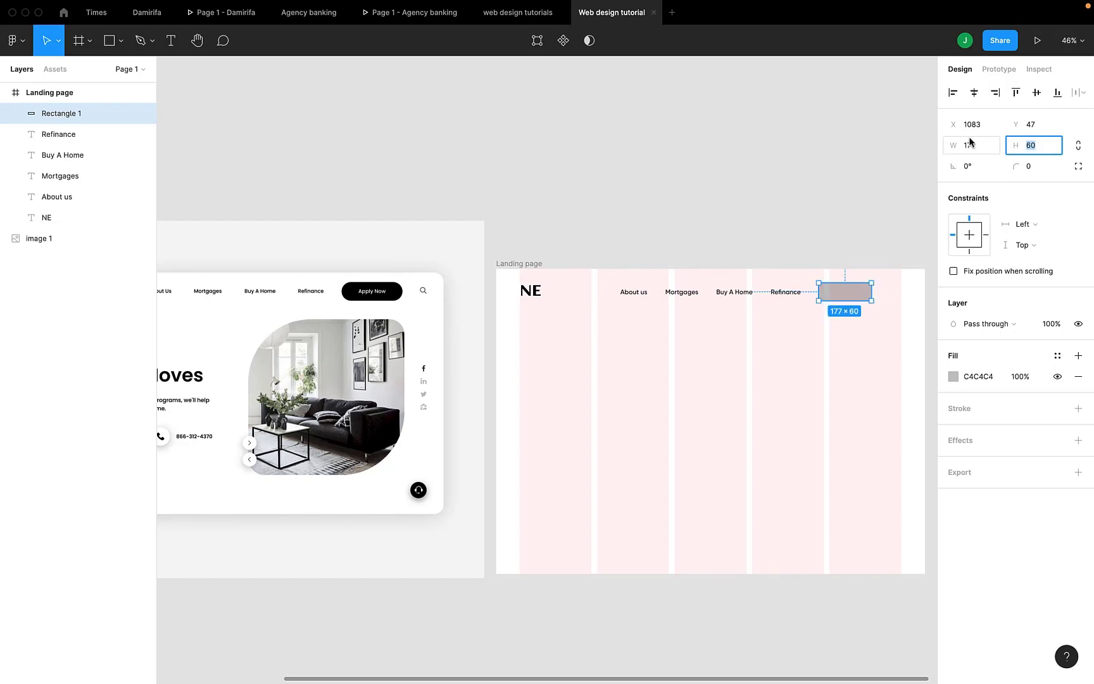
click(985, 153)
key(Up)
key(Up)
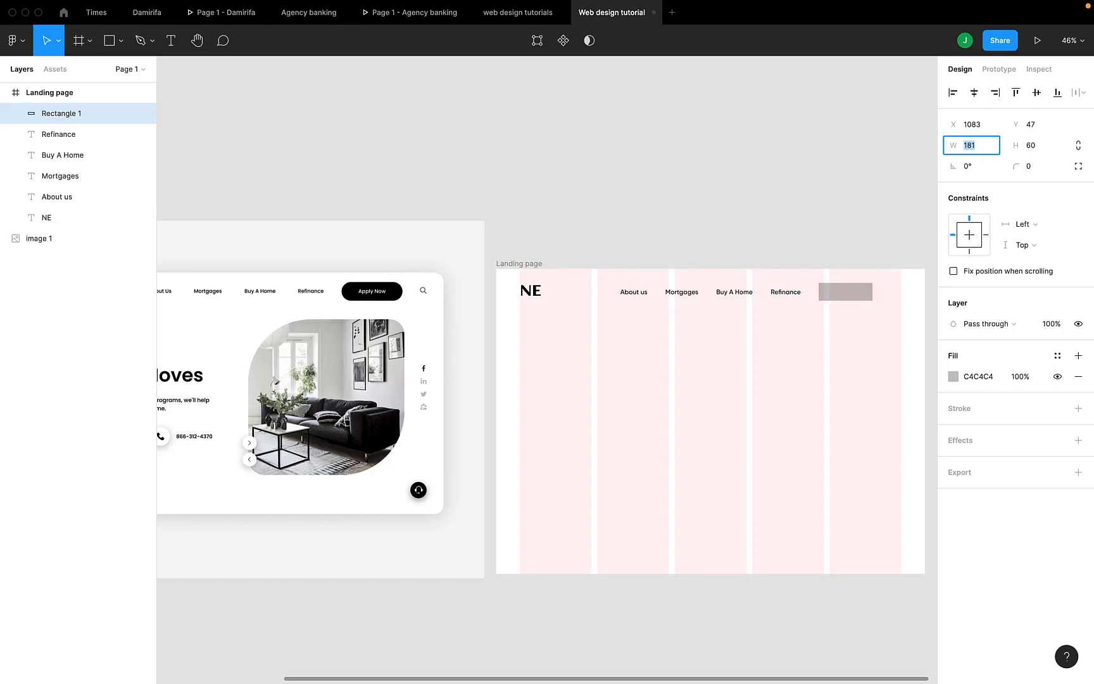
Round the rectangle's corners with a radius of 30
click(1046, 168)
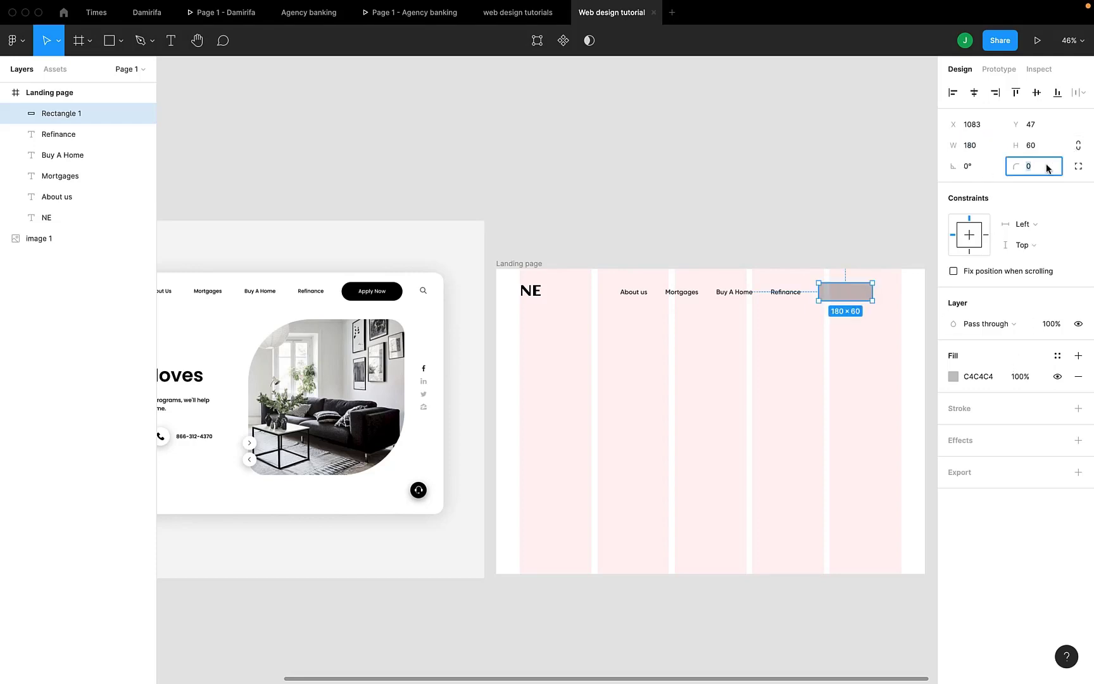
text(30)
click(739, 176)
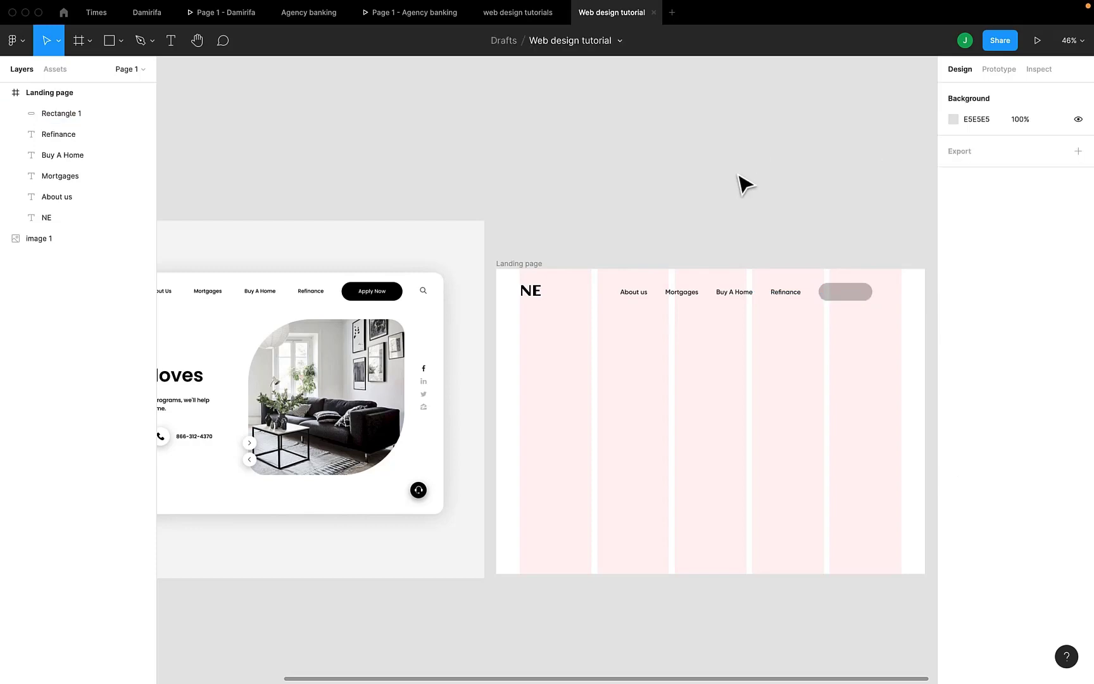
Fill the rounded rectangle beside the Refinance link with solid black (000000) from the document colors
click(853, 294)
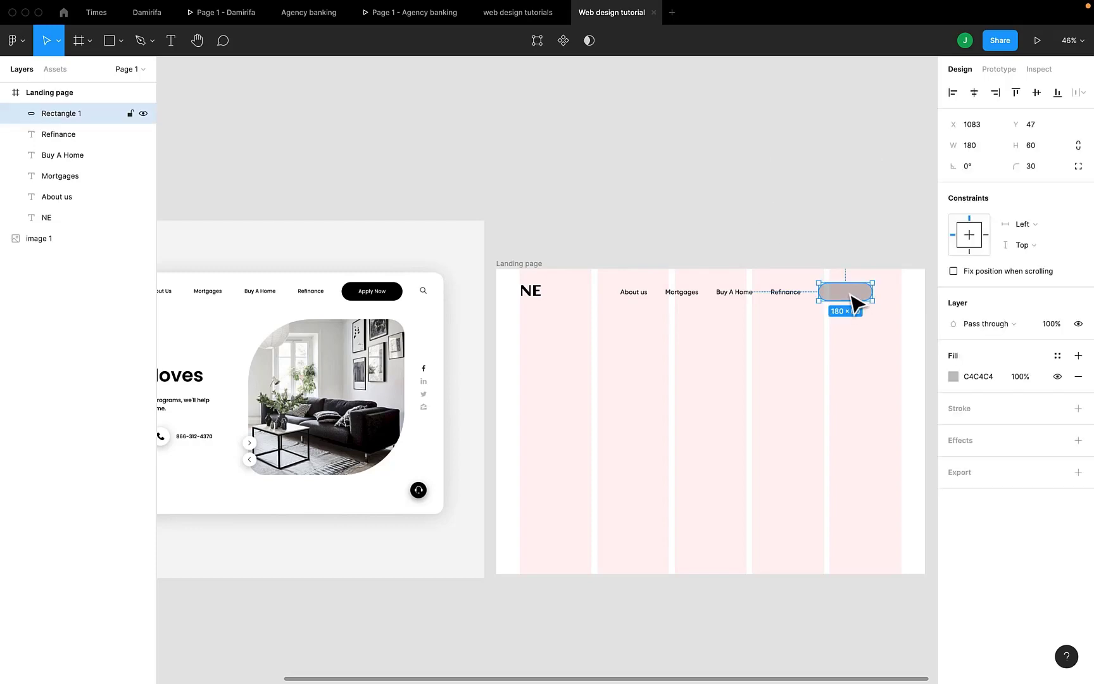
click(953, 378)
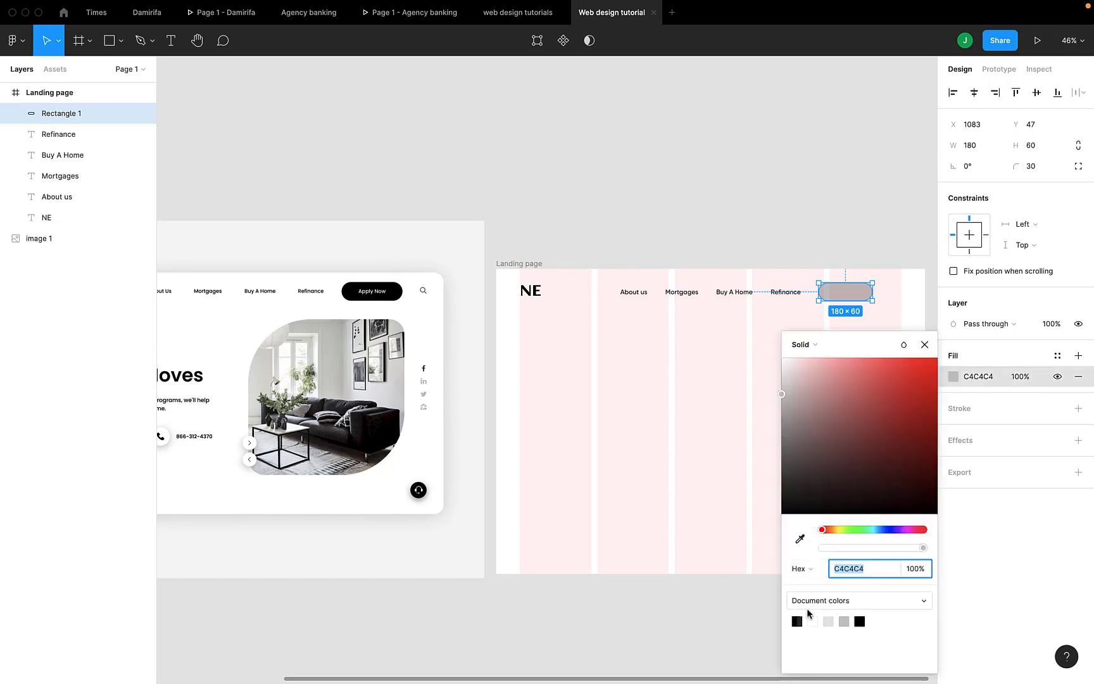
click(798, 619)
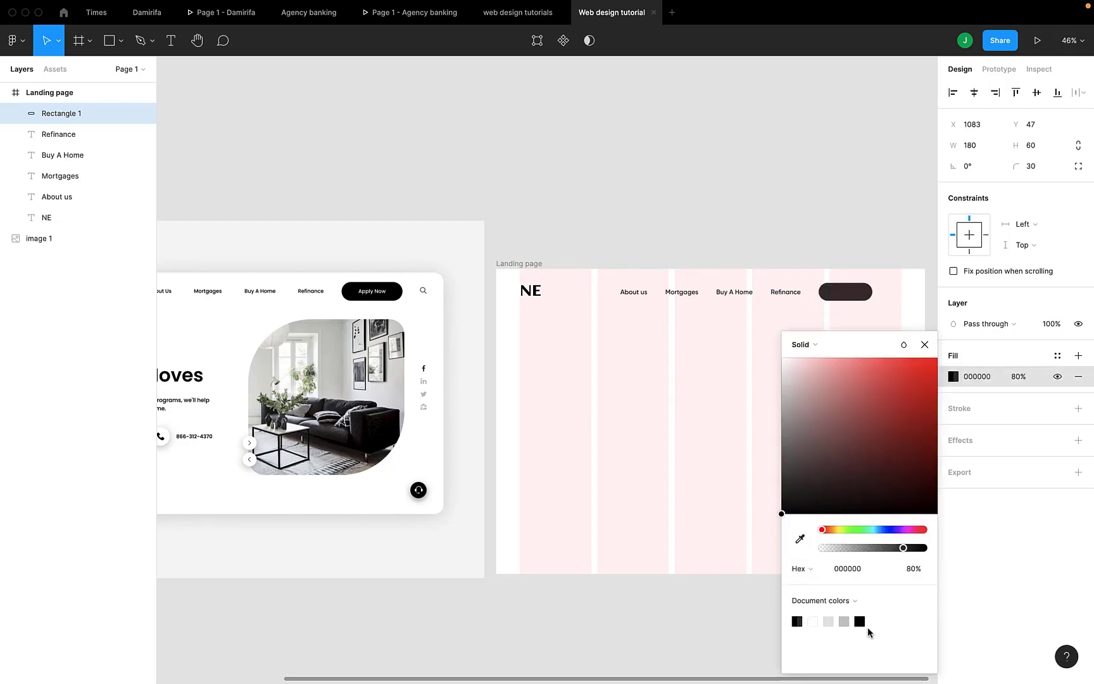
click(924, 359)
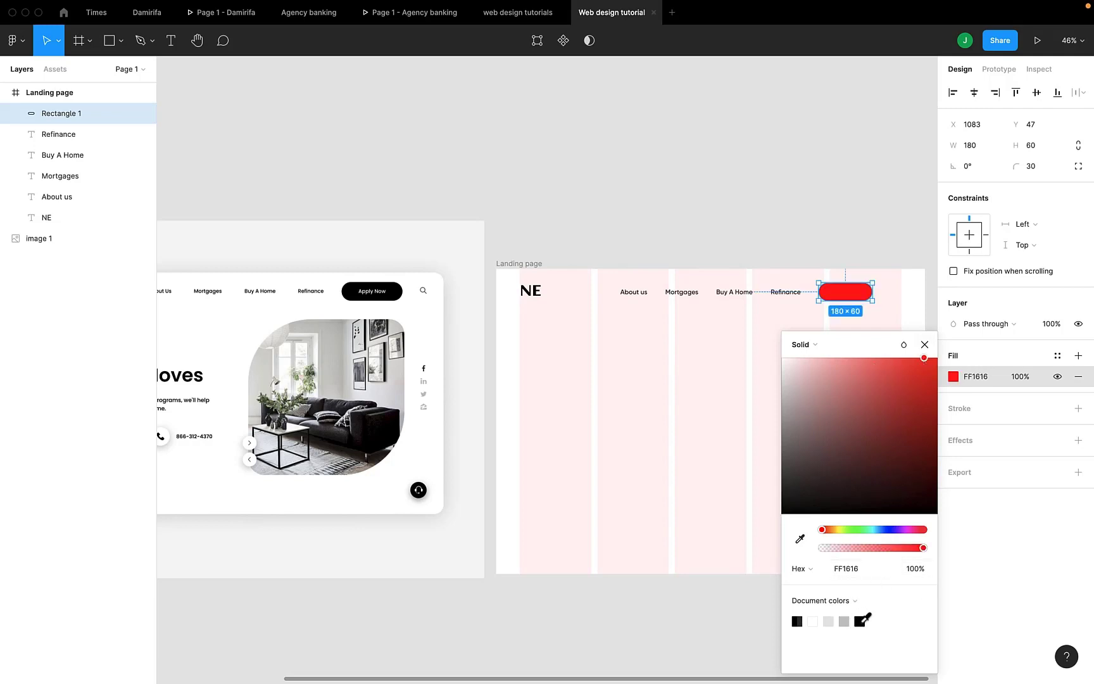
click(859, 620)
click(925, 345)
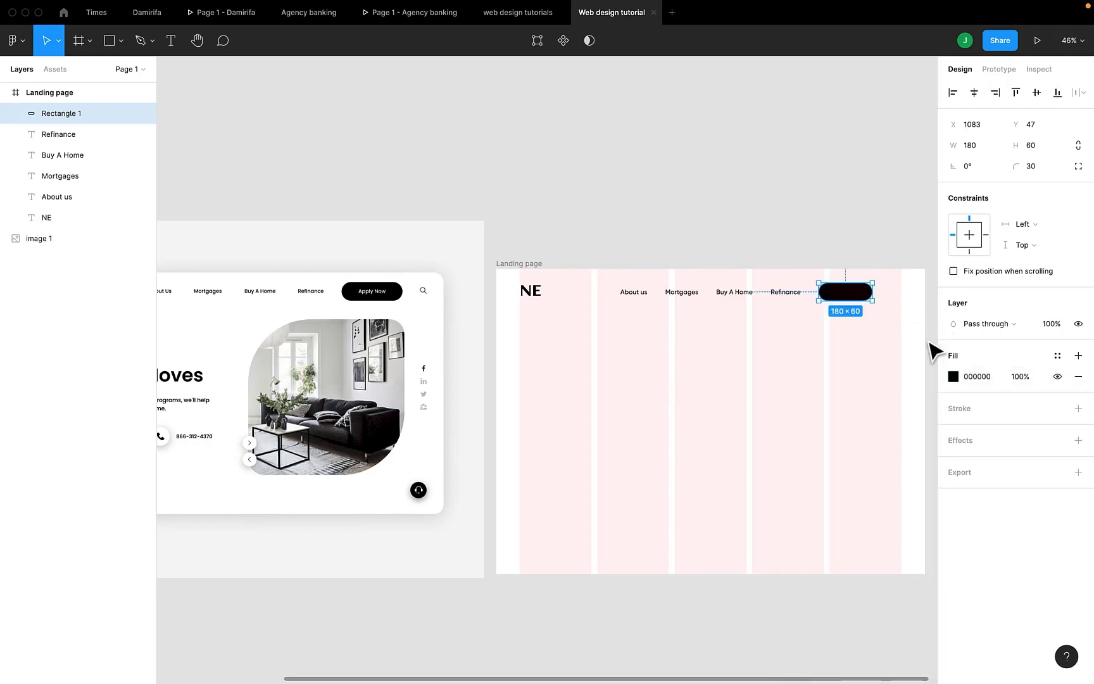
click(768, 162)
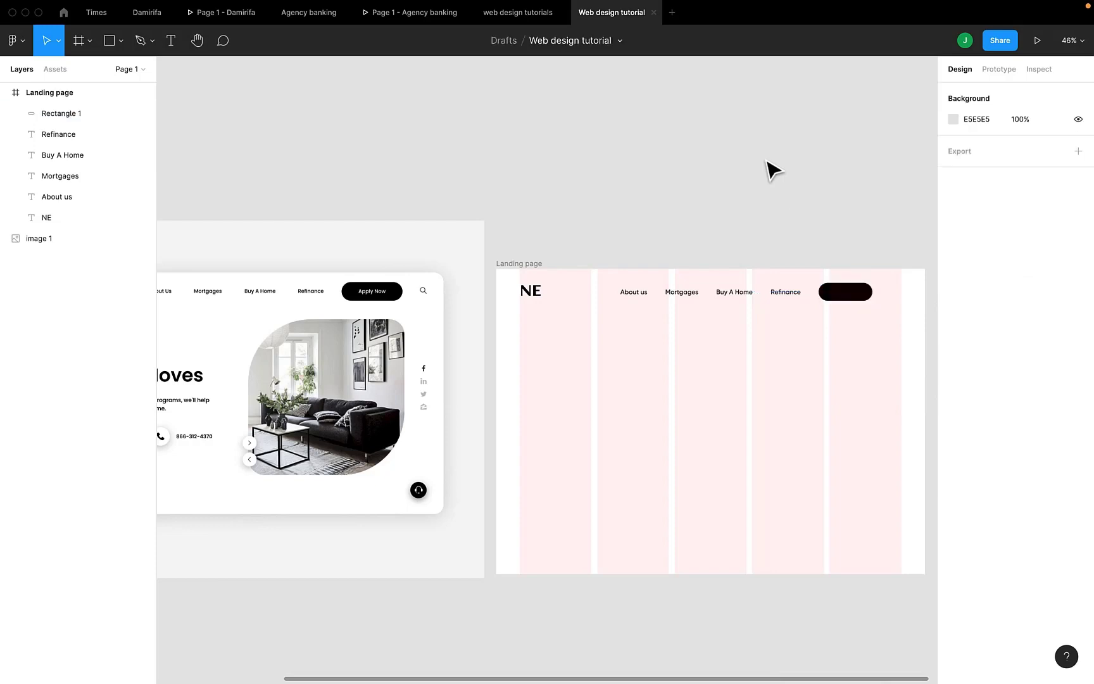
scroll(771, 170, right, 2)
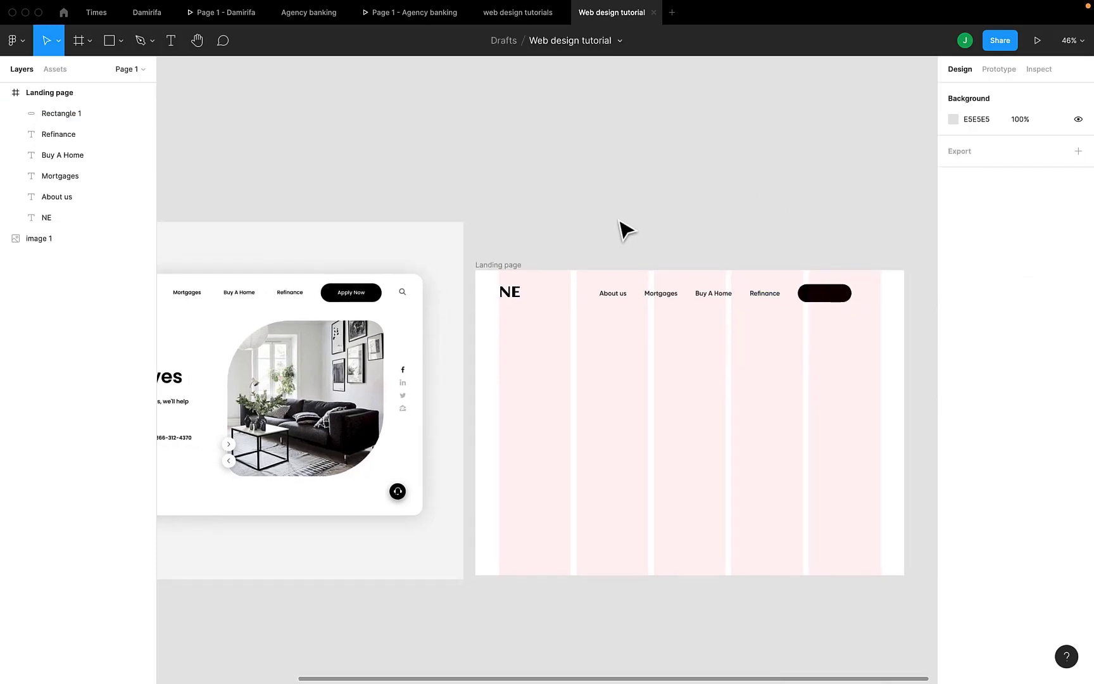
Add the white text label "Apply Now" on top of the black rounded rectangle beside the Refinance link
click(843, 298)
scroll(844, 299, up, 2)
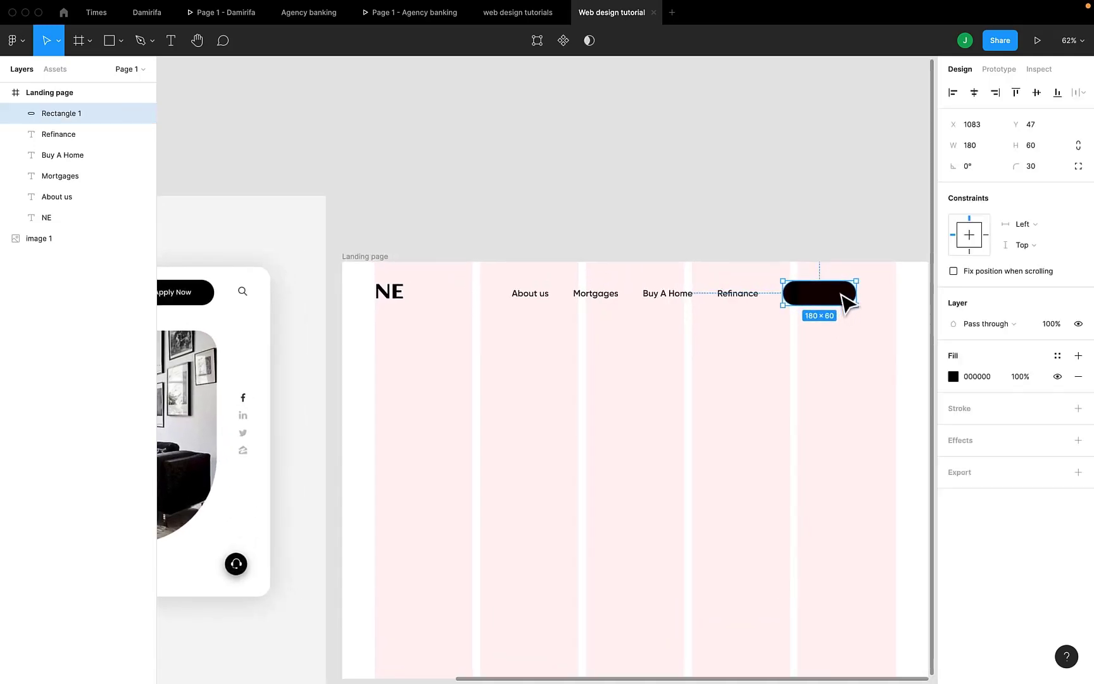
scroll(843, 300, up, 3)
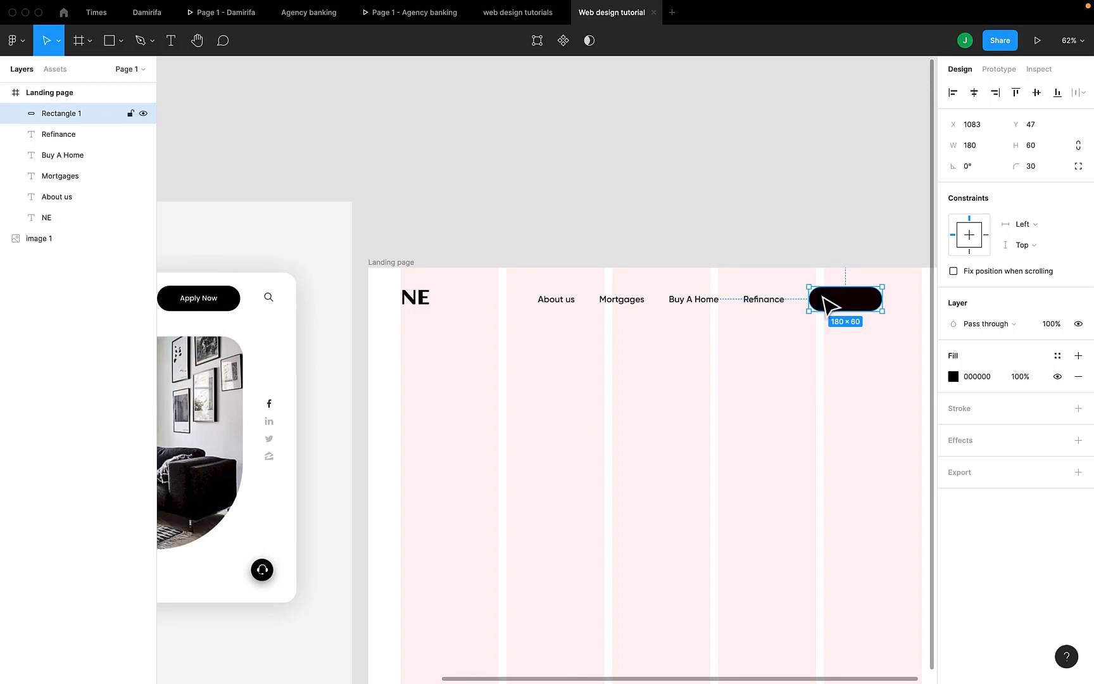
key(t)
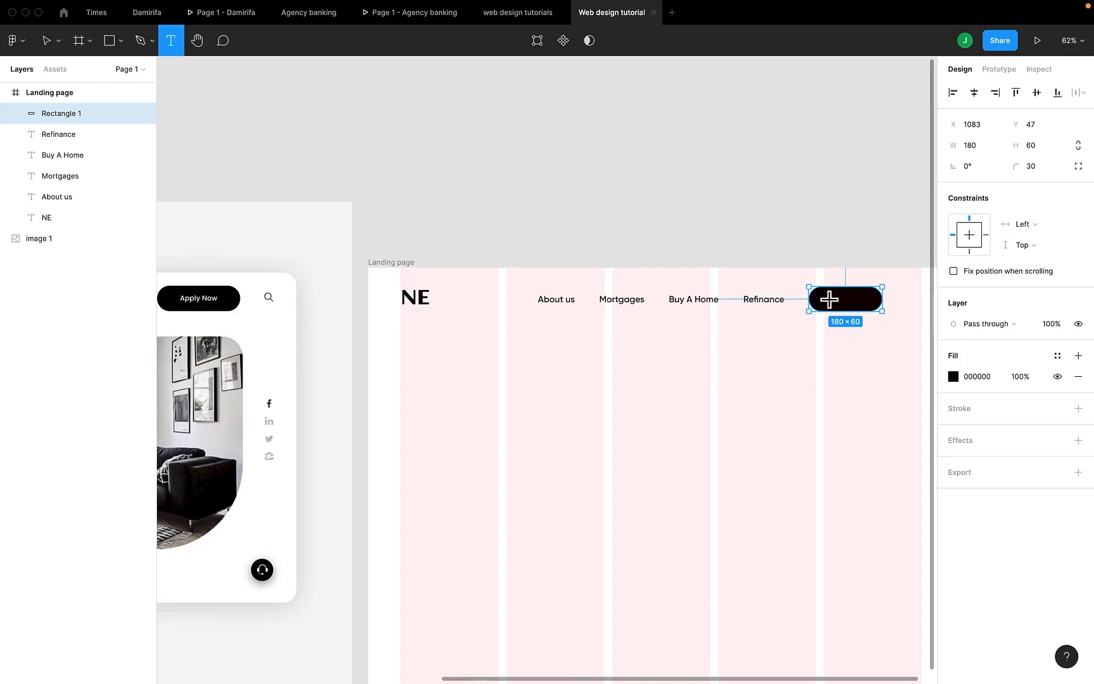
click(828, 298)
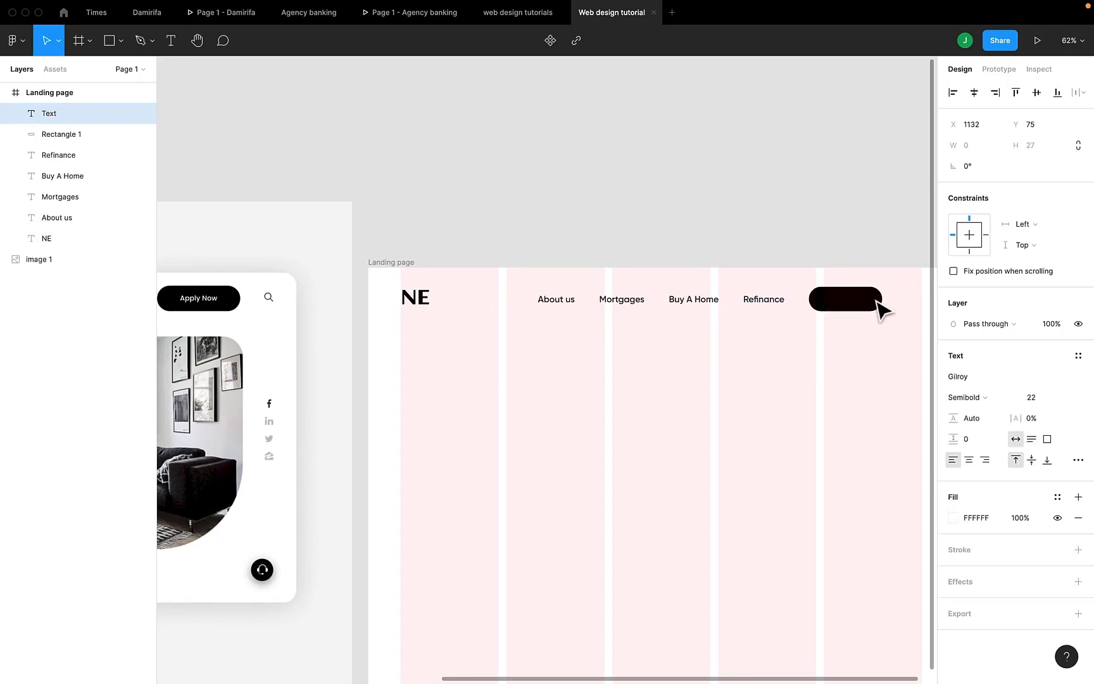
text(Apply Now)
key(Escape)
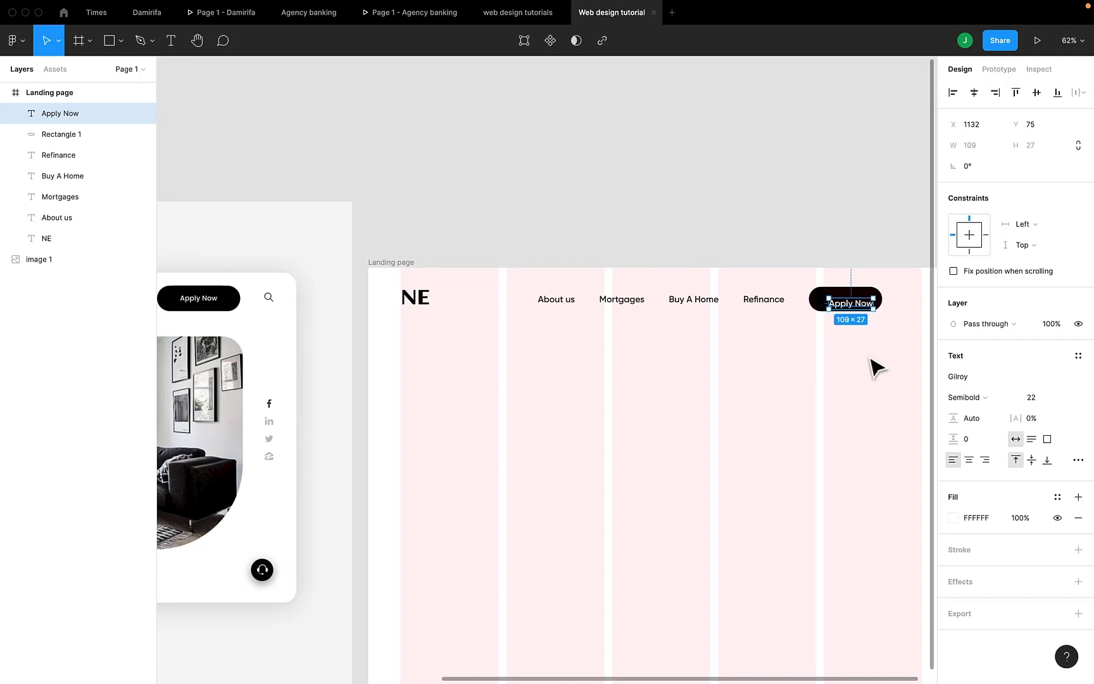
Center the Apply Now text horizontally and vertically within the black rounded rectangle
shift+click(821, 310)
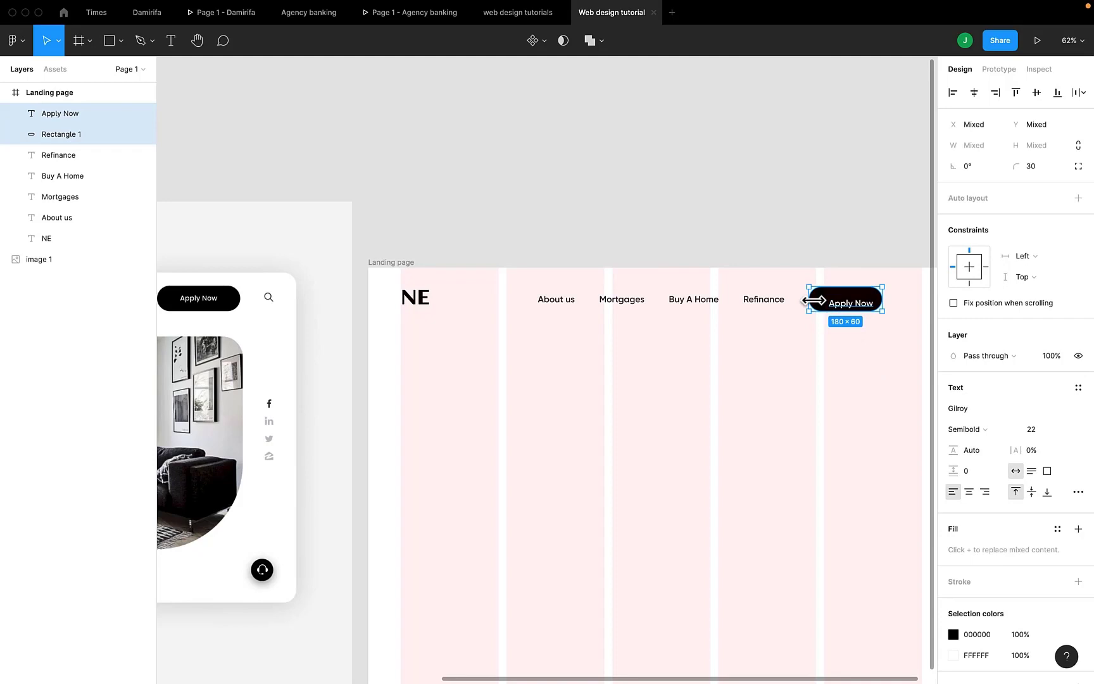
click(976, 93)
click(1035, 93)
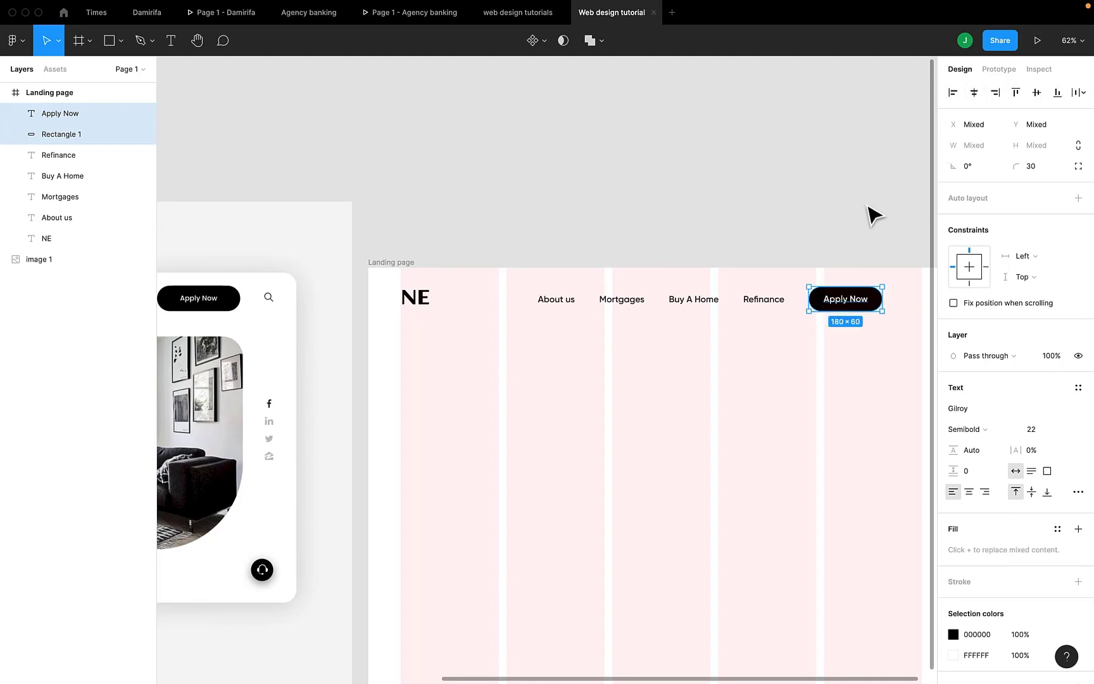
click(863, 403)
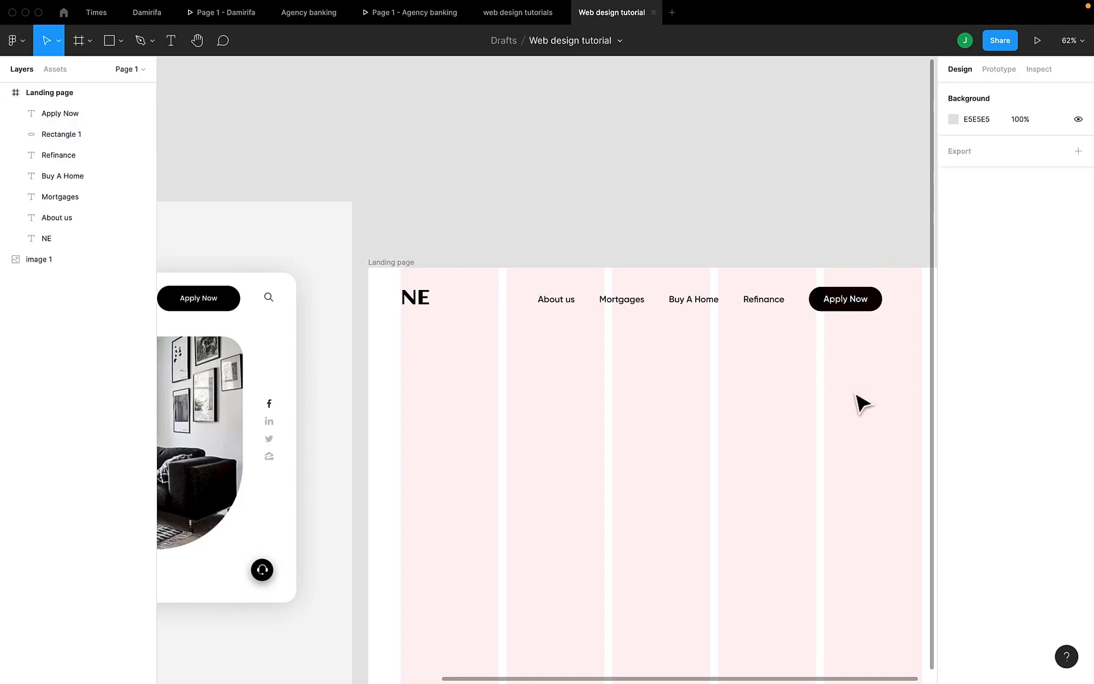
Group the Apply Now text with its black rounded rectangle and rename the group "button"
click(846, 297)
shift+click(844, 301)
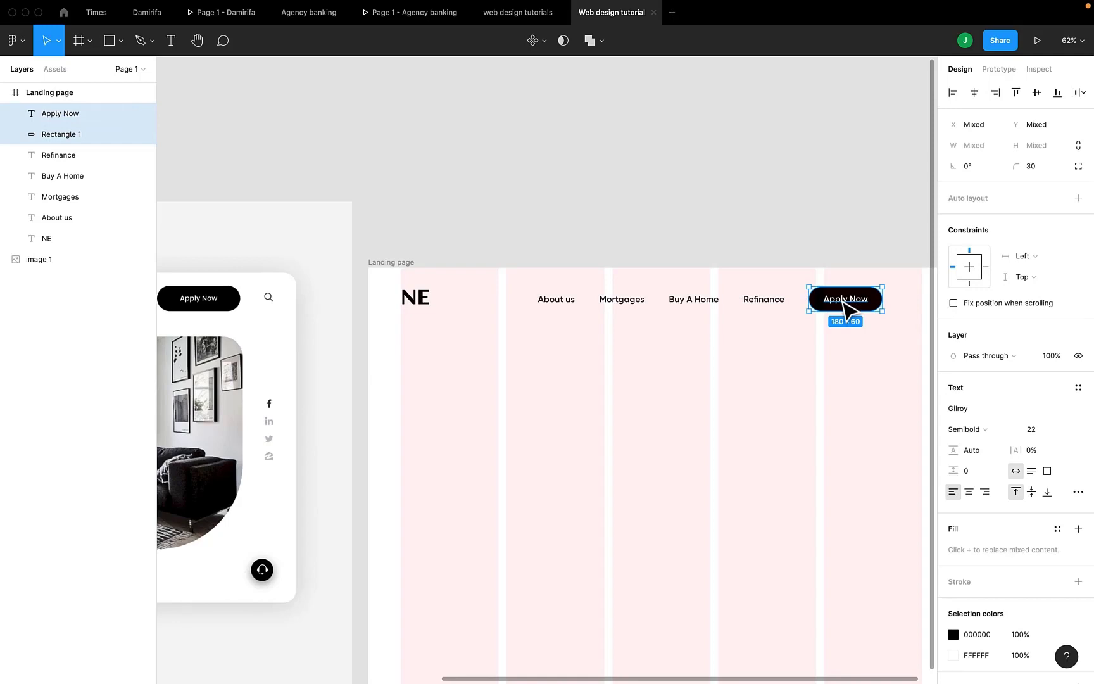
key(super+g)
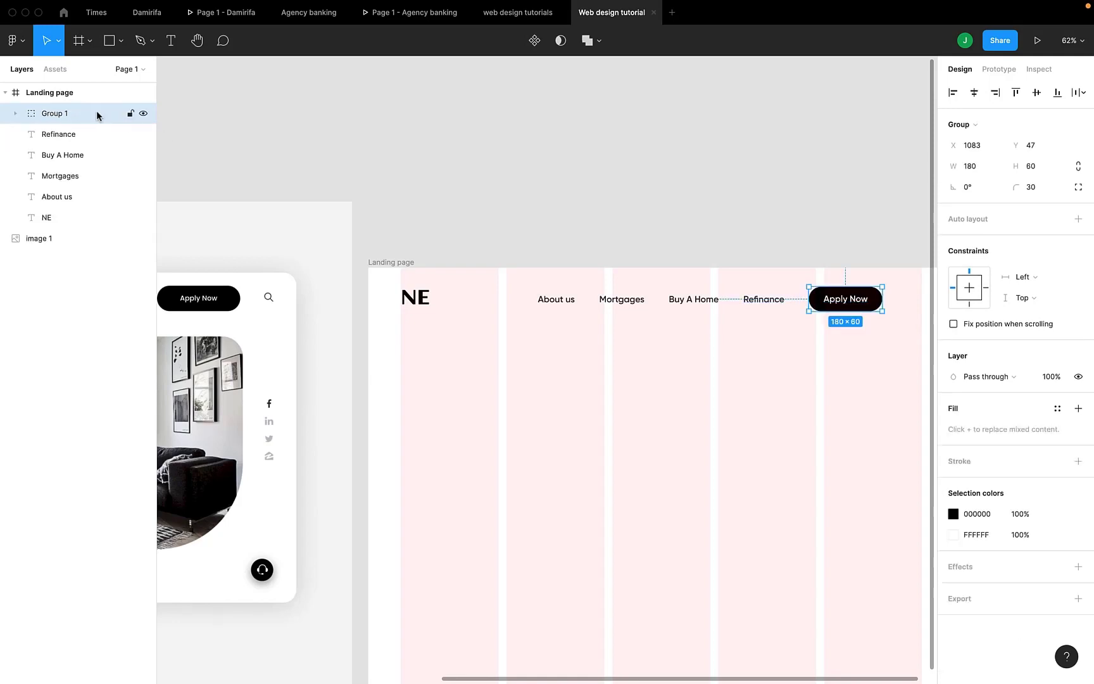
double_click(54, 114)
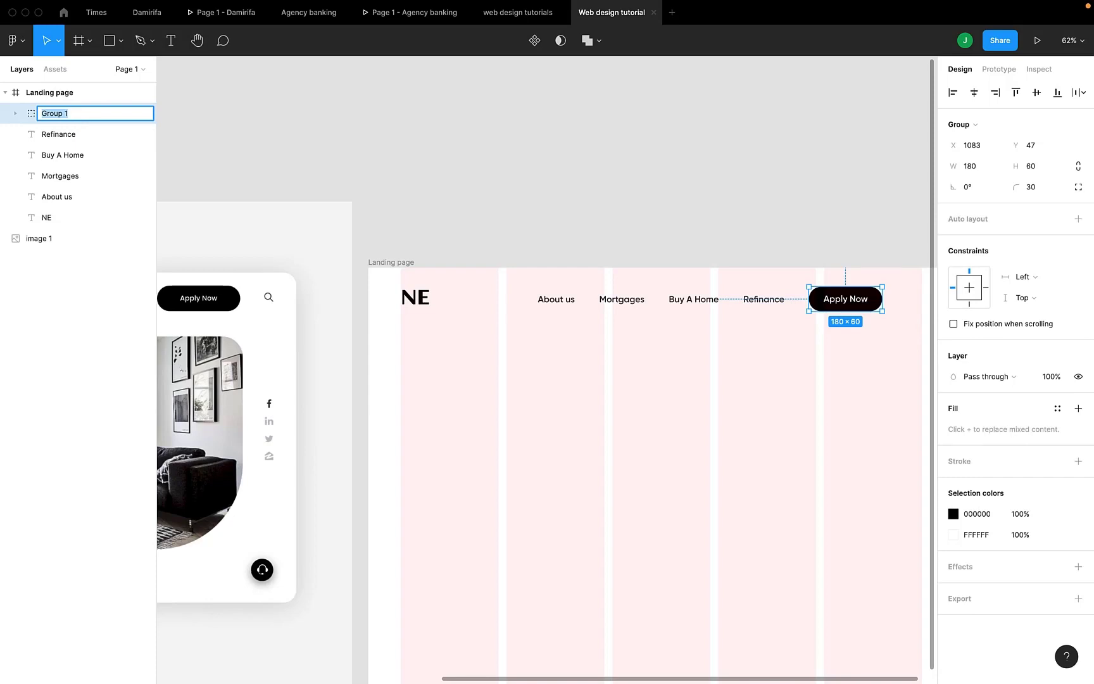
text(button)
click(404, 221)
scroll(408, 227, left, 2)
scroll(405, 221, left, 5)
scroll(405, 221, down, 4)
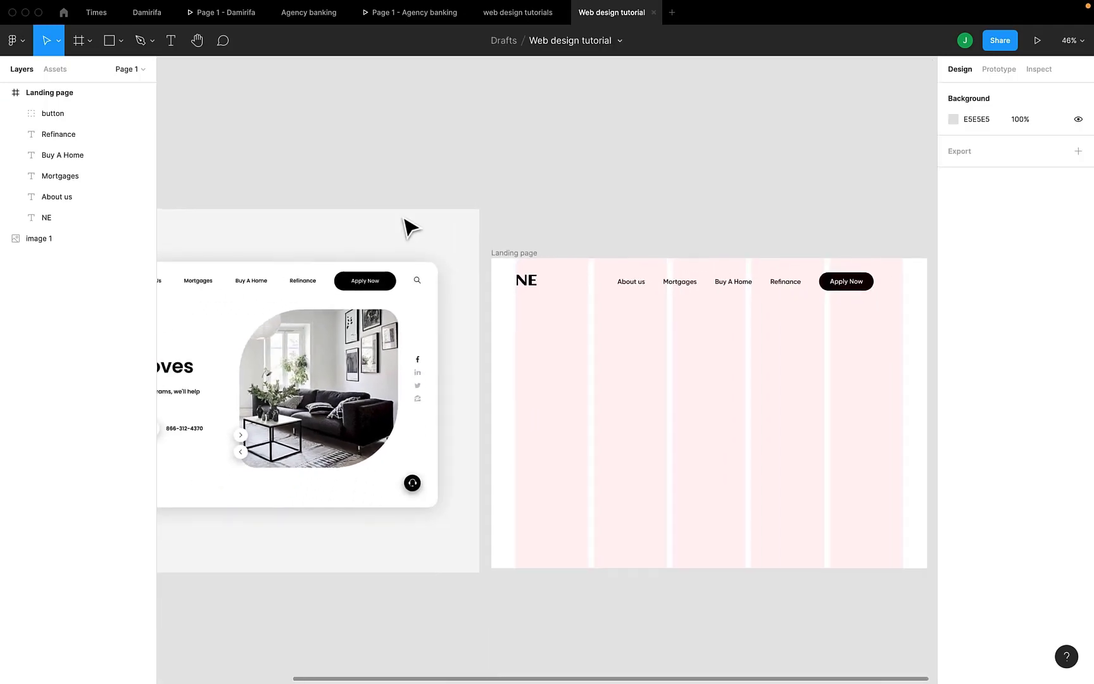